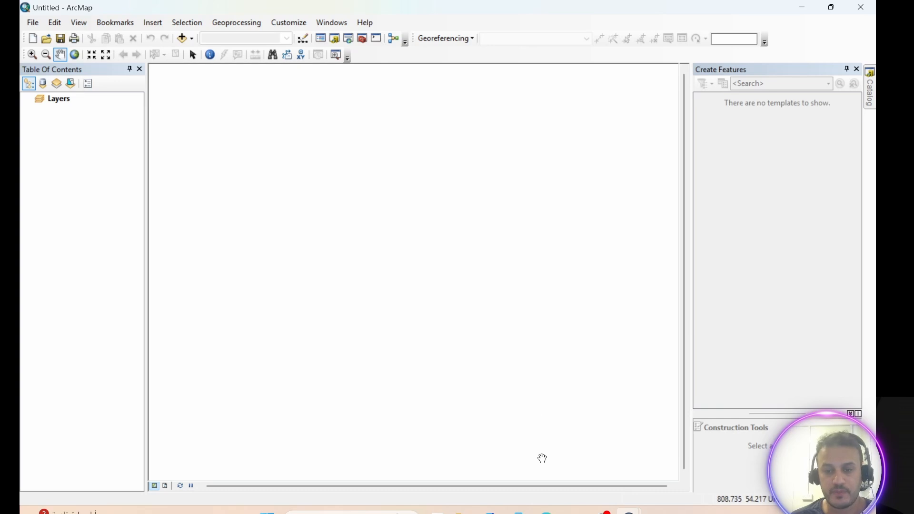
Switch to the web browser with USGS EarthExplorer open.
{"action": "left_click", "coordinate": [546, 512]}
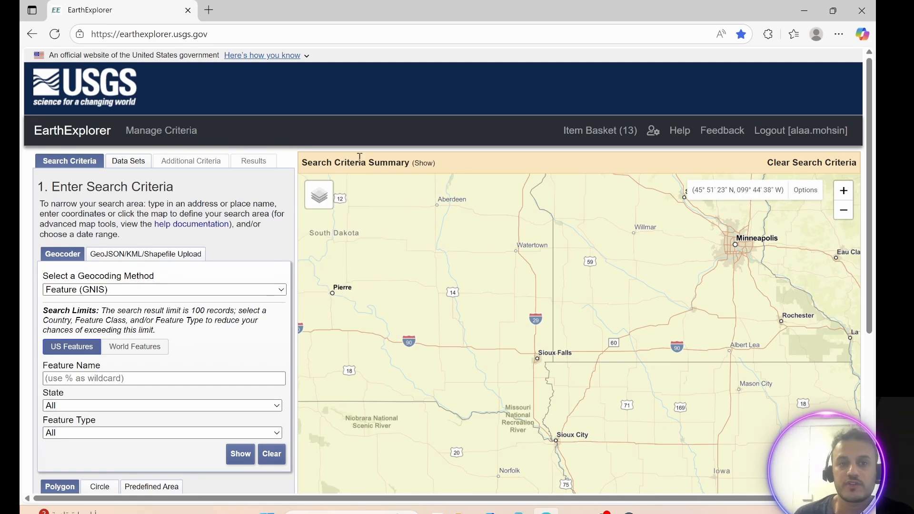
{"action": "left_click_drag", "start_coordinate": [231, 34], "coordinate": [88, 37]}
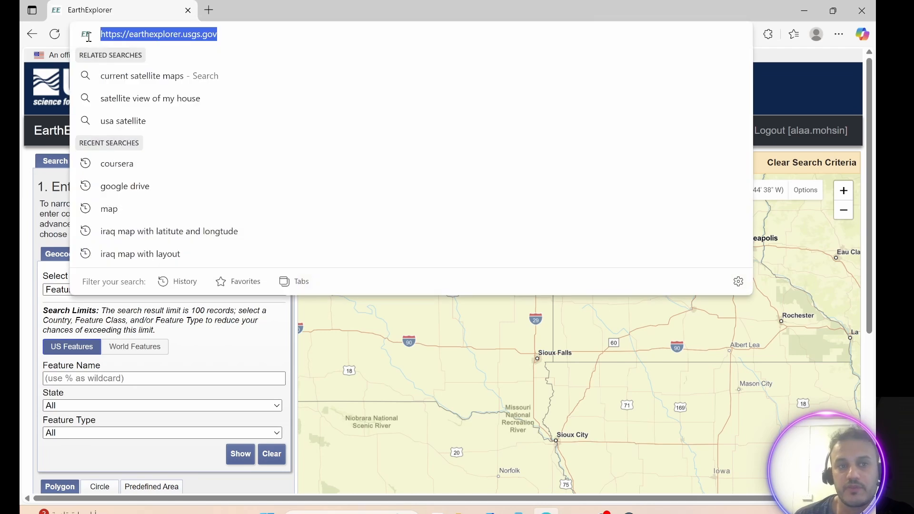
{"action": "left_click", "coordinate": [797, 86]}
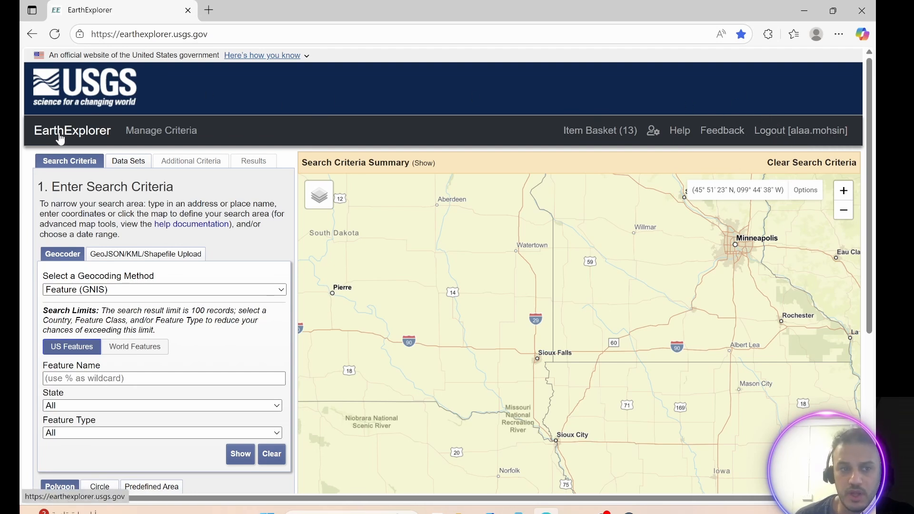
Draw a five-point search polygon around the Basra region of southern Iraq on the map.
{"action": "scroll", "coordinate": [456, 281], "scroll_direction": "down", "scroll_amount": 2}
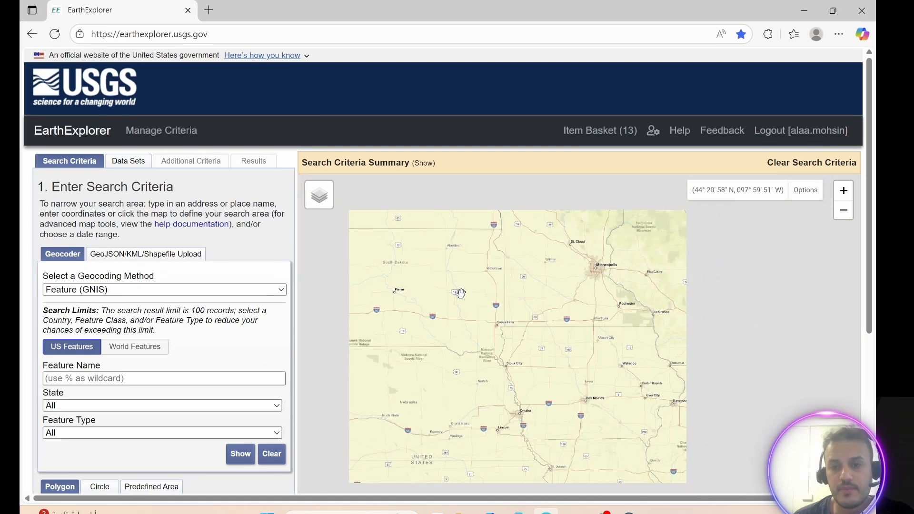
{"action": "scroll", "coordinate": [459, 307], "scroll_direction": "down", "scroll_amount": 3}
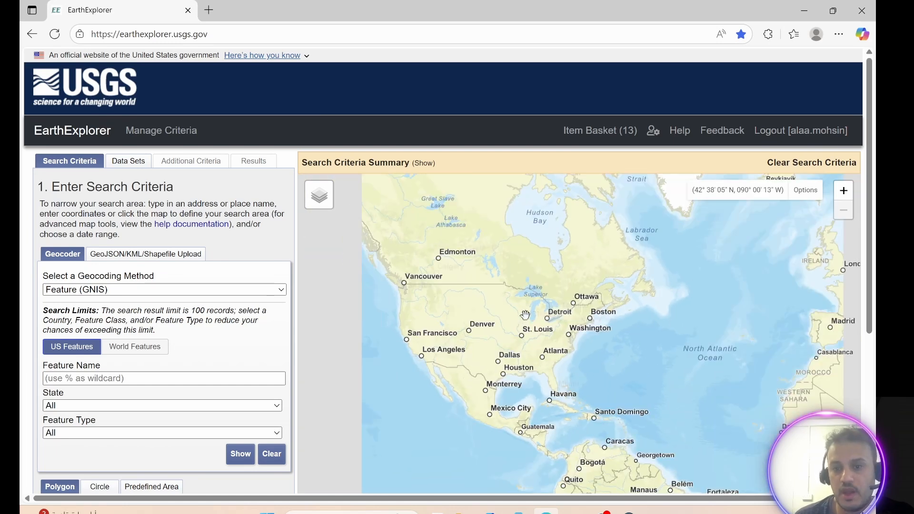
{"action": "left_click_drag", "start_coordinate": [592, 325], "coordinate": [381, 266]}
{"action": "left_click_drag", "start_coordinate": [699, 399], "coordinate": [530, 382]}
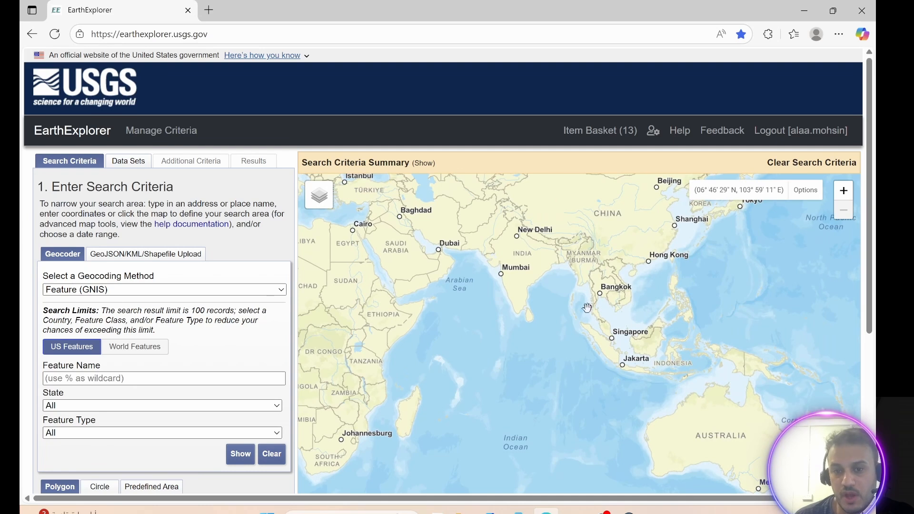
{"action": "left_click_drag", "start_coordinate": [690, 376], "coordinate": [714, 387]}
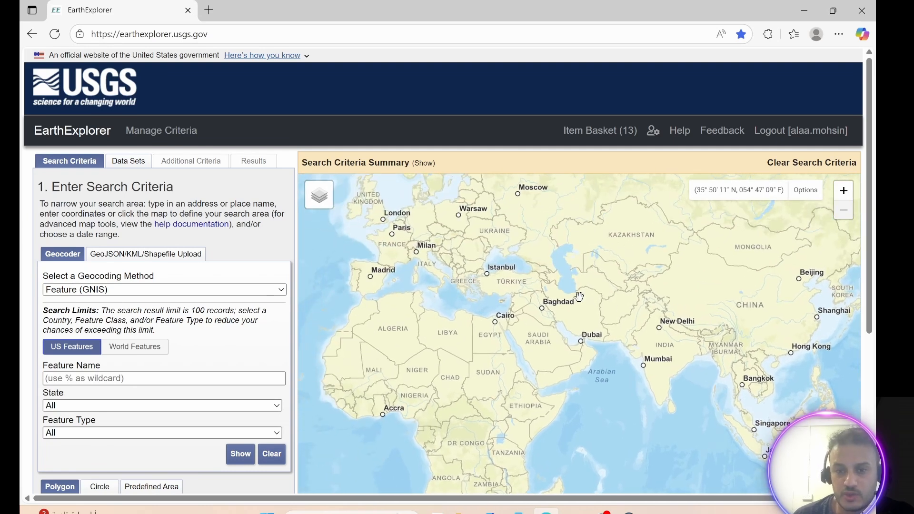
{"action": "scroll", "coordinate": [579, 297], "scroll_direction": "up", "scroll_amount": 2}
{"action": "left_click_drag", "start_coordinate": [455, 349], "coordinate": [610, 206]}
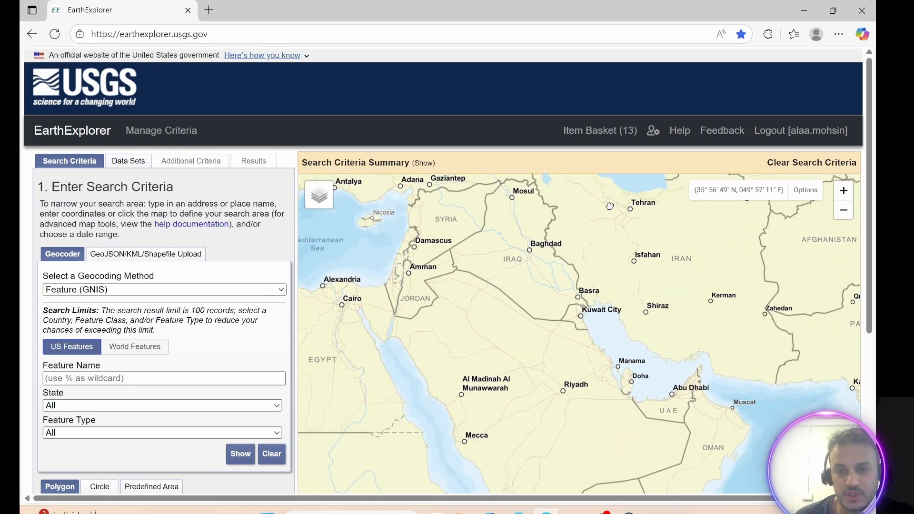
{"action": "scroll", "coordinate": [547, 280], "scroll_direction": "up", "scroll_amount": 1}
{"action": "left_click_drag", "start_coordinate": [567, 306], "coordinate": [457, 304]}
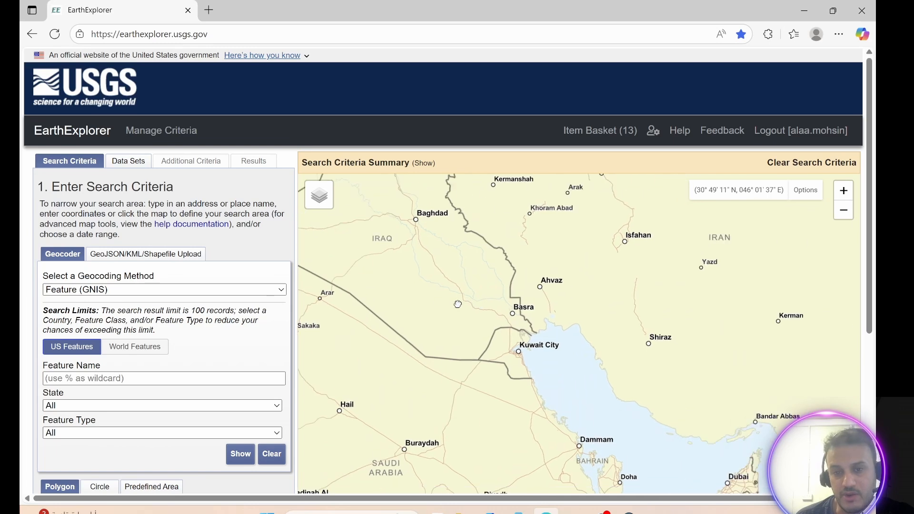
{"action": "scroll", "coordinate": [533, 296], "scroll_direction": "up", "scroll_amount": 1}
{"action": "left_click_drag", "start_coordinate": [528, 298], "coordinate": [604, 253]}
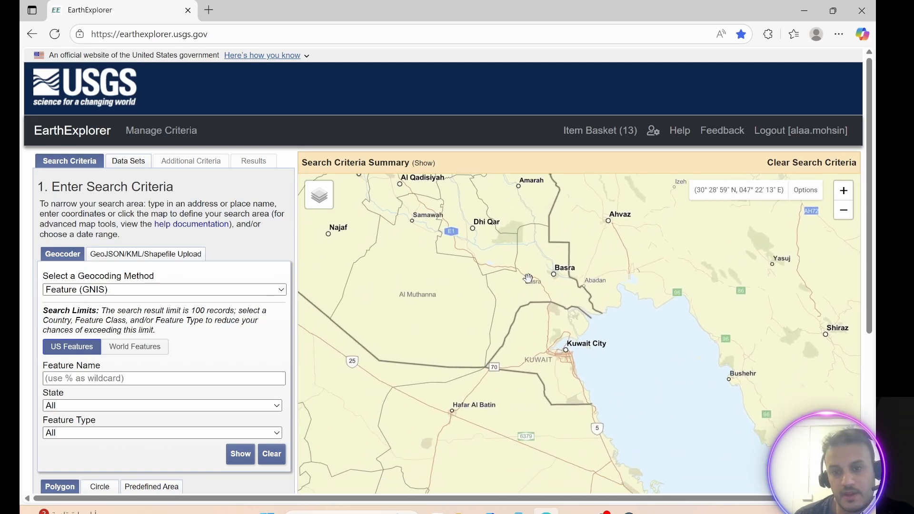
{"action": "left_click", "coordinate": [549, 224]}
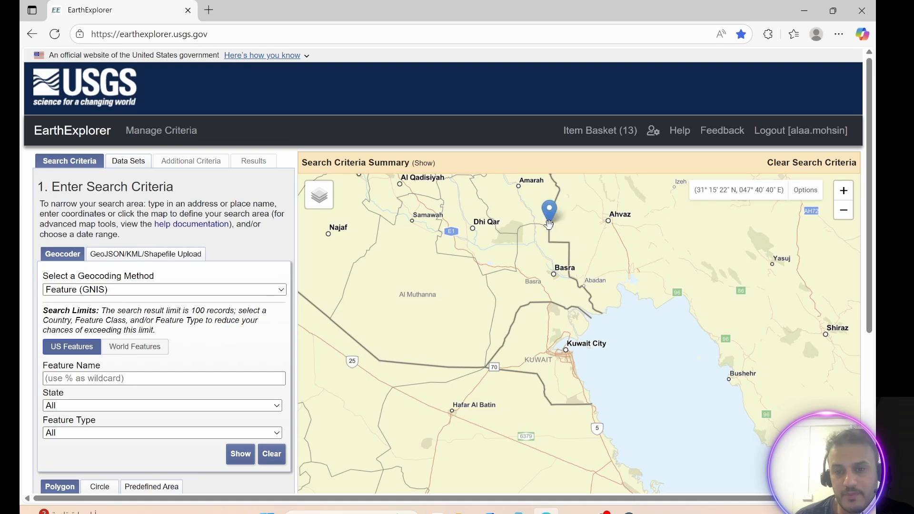
{"action": "left_click", "coordinate": [603, 316]}
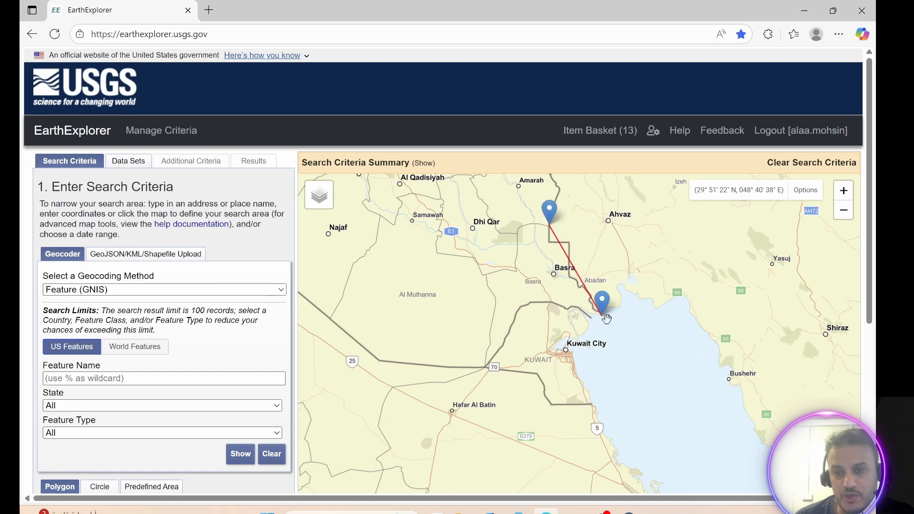
{"action": "left_click", "coordinate": [487, 366]}
{"action": "left_click", "coordinate": [489, 272]}
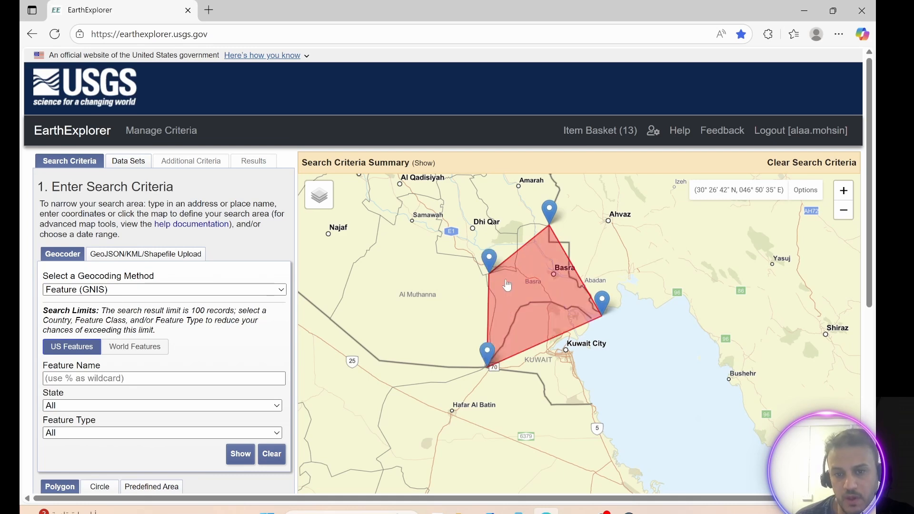
{"action": "left_click", "coordinate": [526, 224]}
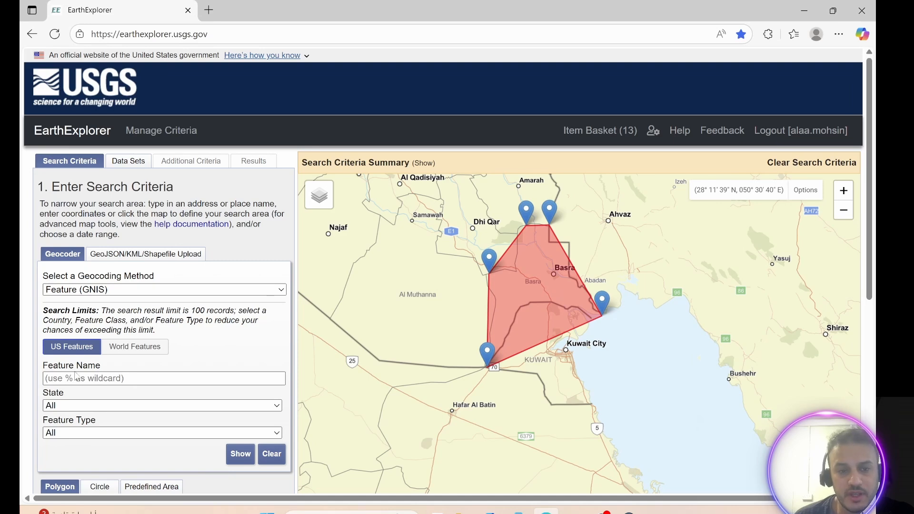
Set the search date range from 09/20/2023 to 09/25/2025.
{"action": "scroll", "coordinate": [76, 376], "scroll_direction": "down", "scroll_amount": 4}
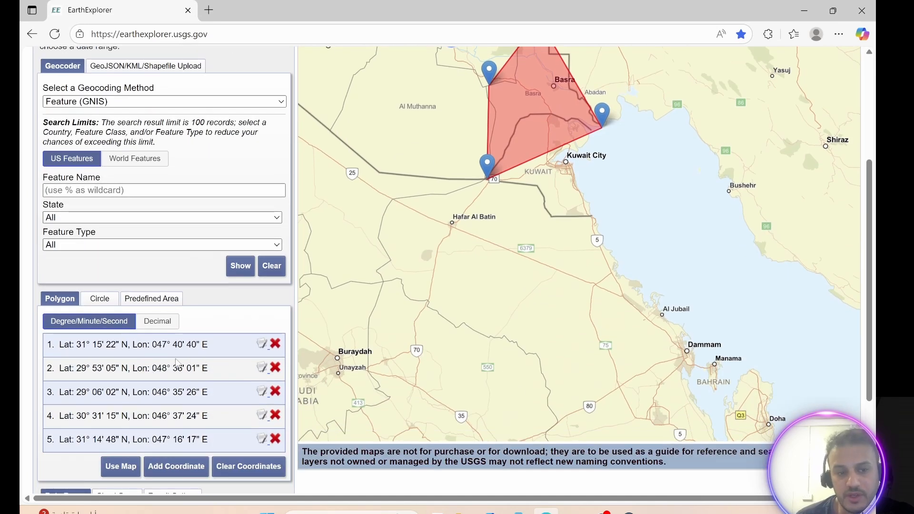
{"action": "scroll", "coordinate": [151, 381], "scroll_direction": "down", "scroll_amount": 3}
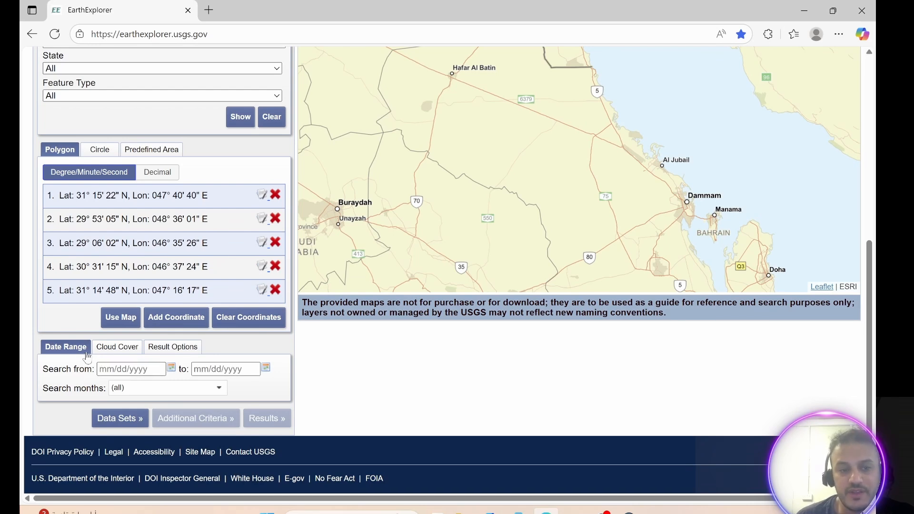
{"action": "left_click", "coordinate": [171, 370]}
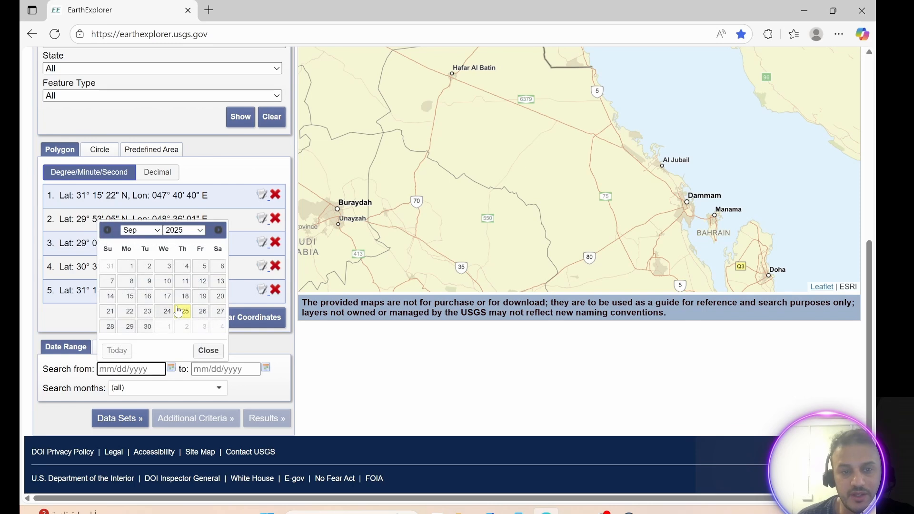
{"action": "left_click", "coordinate": [200, 232]}
{"action": "scroll", "coordinate": [177, 414], "scroll_direction": "down", "scroll_amount": 3}
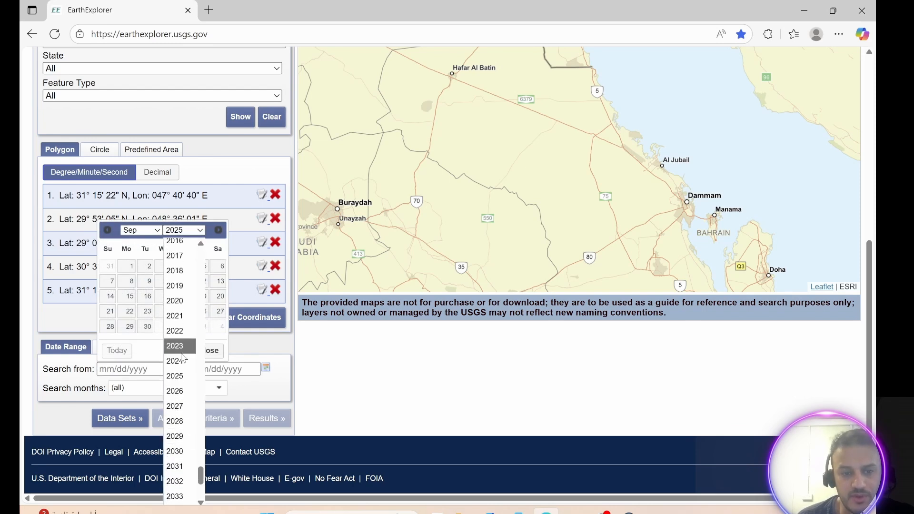
{"action": "left_click", "coordinate": [180, 350]}
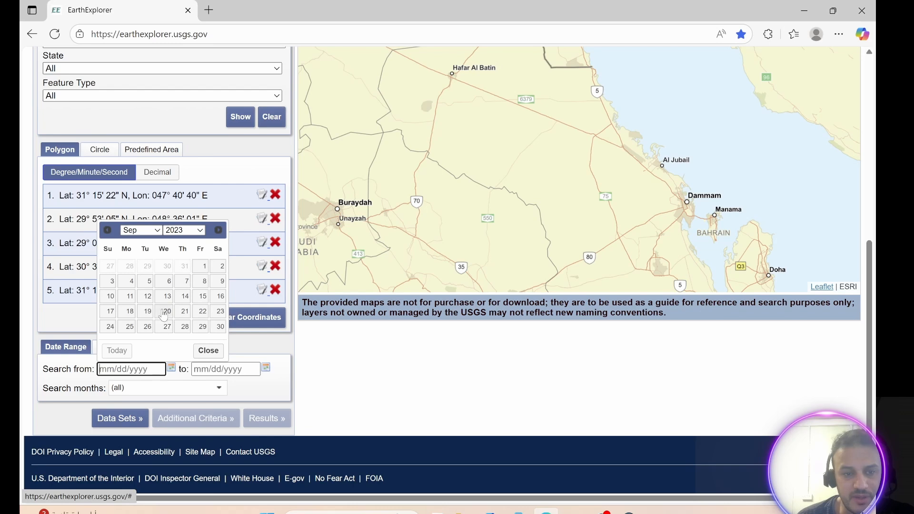
{"action": "left_click", "coordinate": [167, 311]}
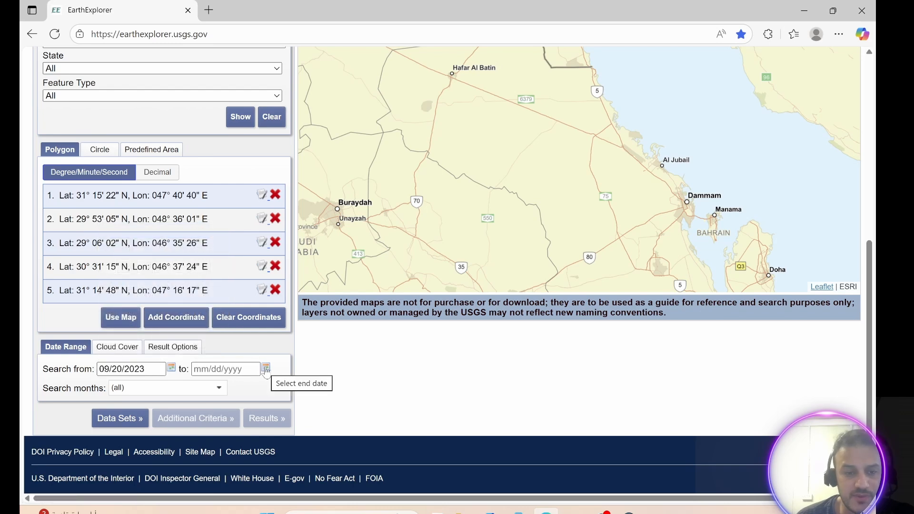
{"action": "left_click", "coordinate": [266, 368]}
{"action": "left_click", "coordinate": [280, 312]}
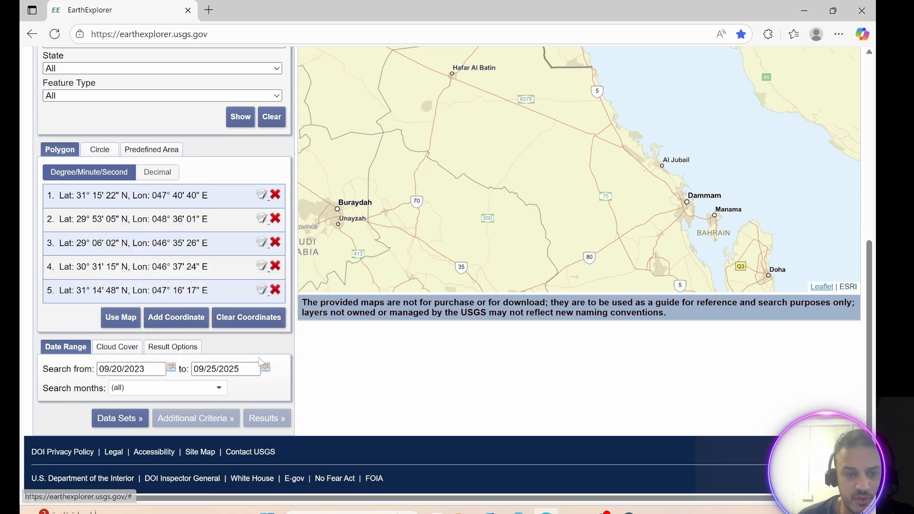
Select the Landsat 8-9 OLI/TIRS C2 L2 data set under Landsat Collection 2 Level-2 and acknowledge the notice.
{"action": "scroll", "coordinate": [235, 205], "scroll_direction": "up", "scroll_amount": 7}
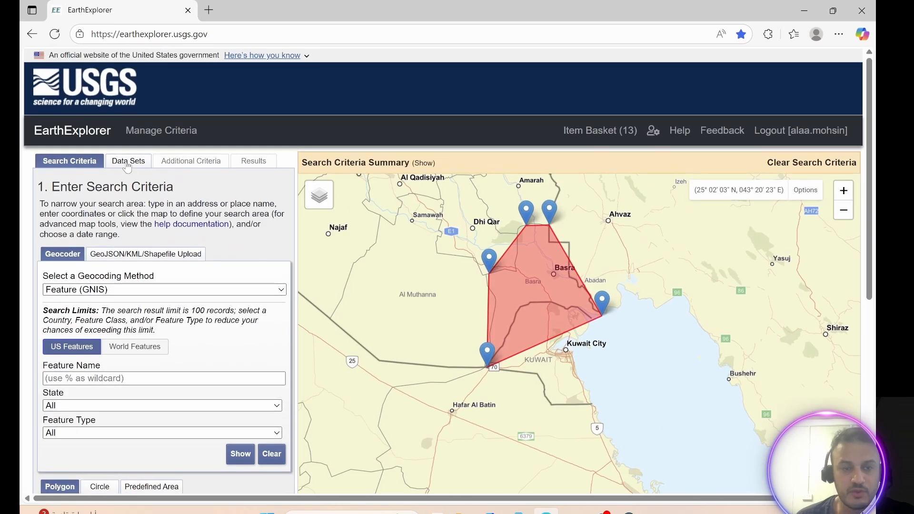
{"action": "left_click", "coordinate": [127, 164]}
{"action": "scroll", "coordinate": [128, 379], "scroll_direction": "down", "scroll_amount": 3}
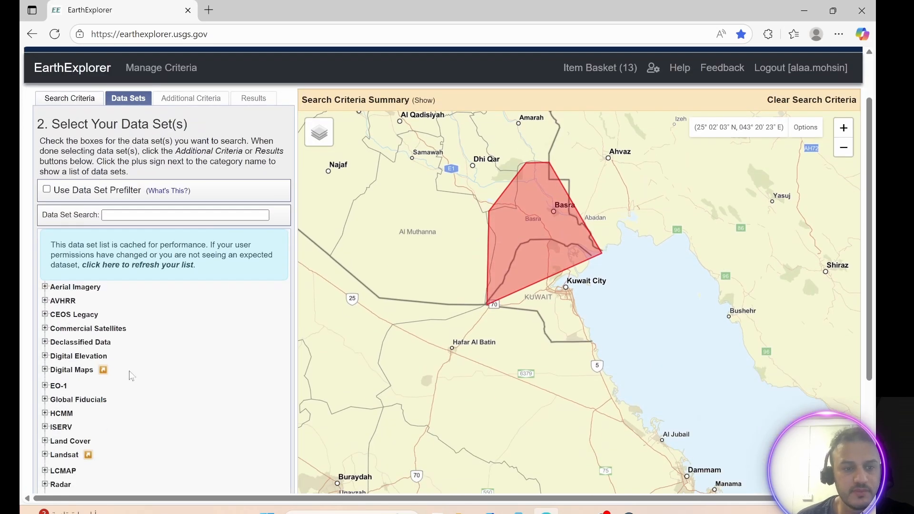
{"action": "scroll", "coordinate": [127, 379], "scroll_direction": "down", "scroll_amount": 1}
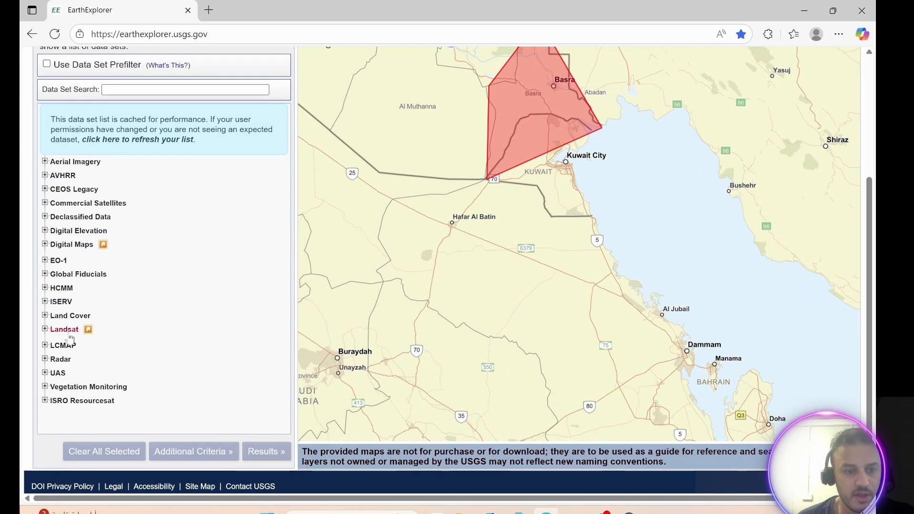
{"action": "left_click", "coordinate": [46, 329]}
{"action": "scroll", "coordinate": [93, 381], "scroll_direction": "down", "scroll_amount": 1}
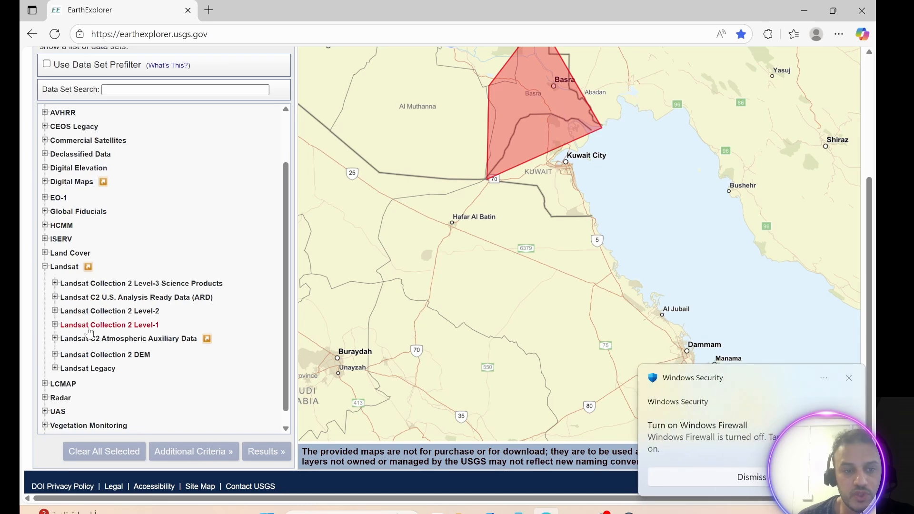
{"action": "left_click", "coordinate": [55, 311]}
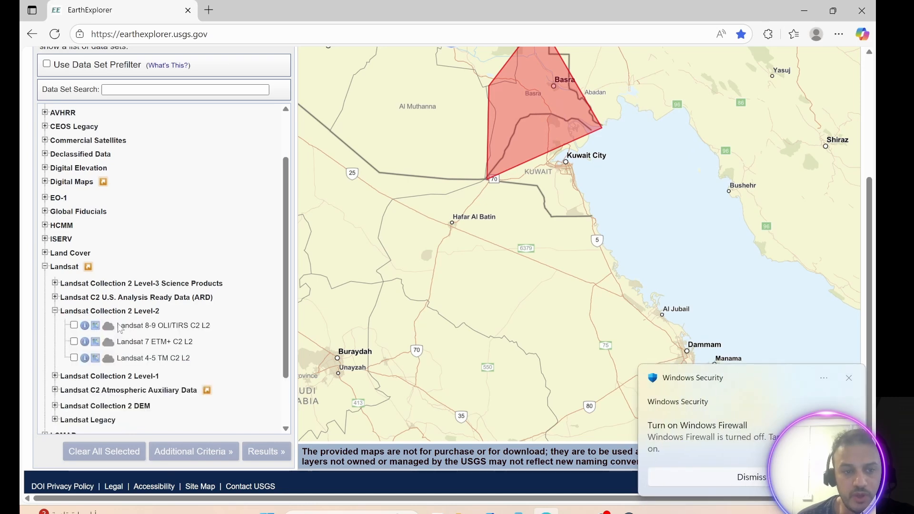
{"action": "left_click", "coordinate": [73, 325]}
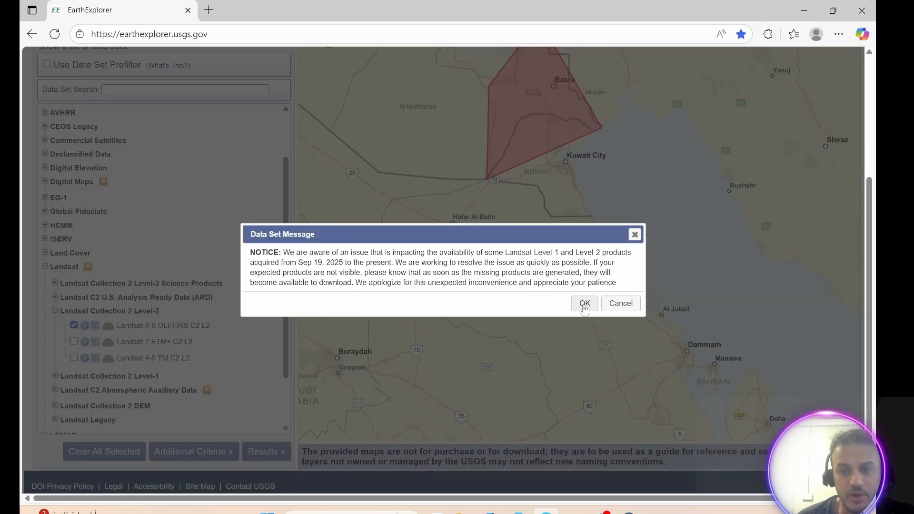
{"action": "left_click", "coordinate": [584, 303]}
{"action": "scroll", "coordinate": [111, 336], "scroll_direction": "down", "scroll_amount": 1}
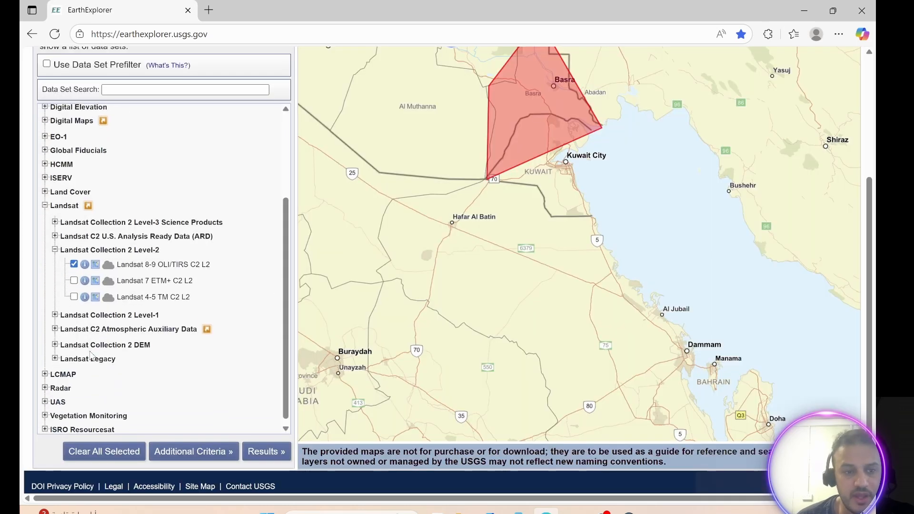
Also select Landsat 8-9 OLI/TIRS C2 L1 under Landsat Collection 2 Level-1 and acknowledge the notice.
{"action": "left_click", "coordinate": [54, 314]}
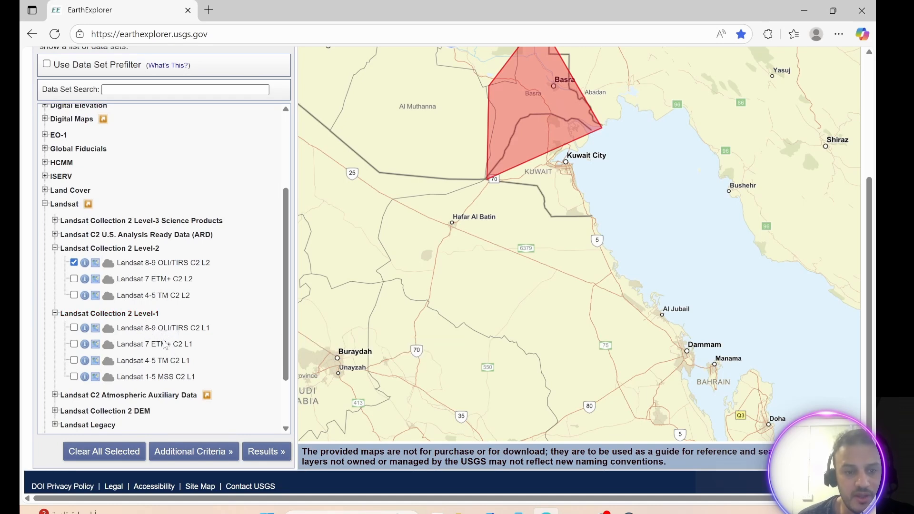
{"action": "left_click", "coordinate": [74, 328]}
{"action": "scroll", "coordinate": [143, 341], "scroll_direction": "down", "scroll_amount": 2}
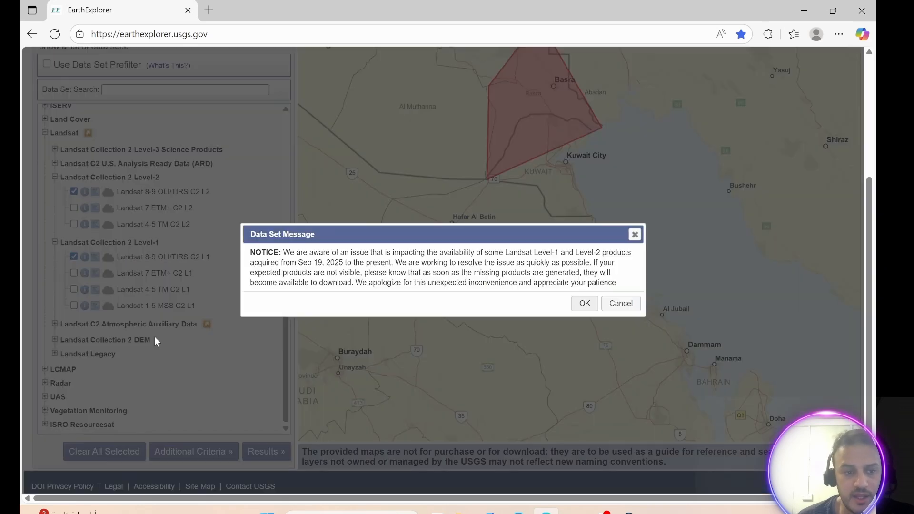
{"action": "left_click", "coordinate": [584, 304]}
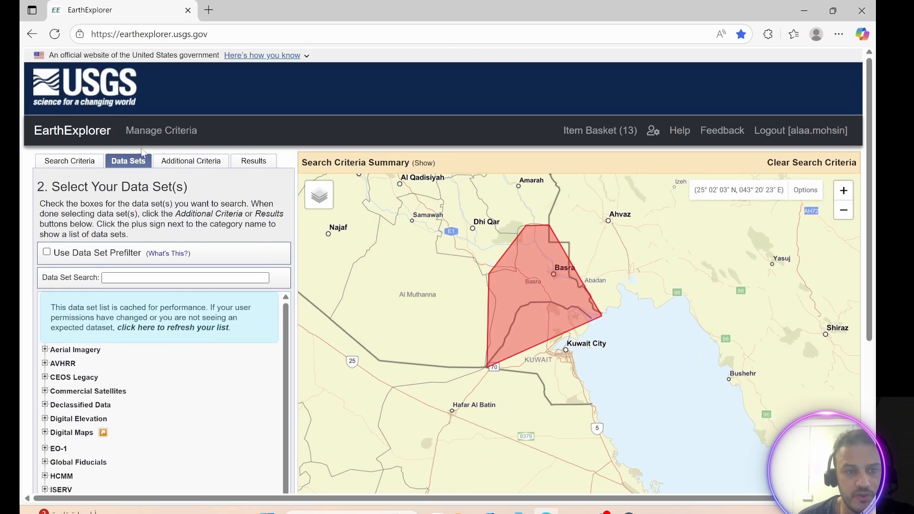
Run the search and browse the Landsat 8-9 OLI/TIRS C2 L2 scene results.
{"action": "left_click", "coordinate": [200, 164]}
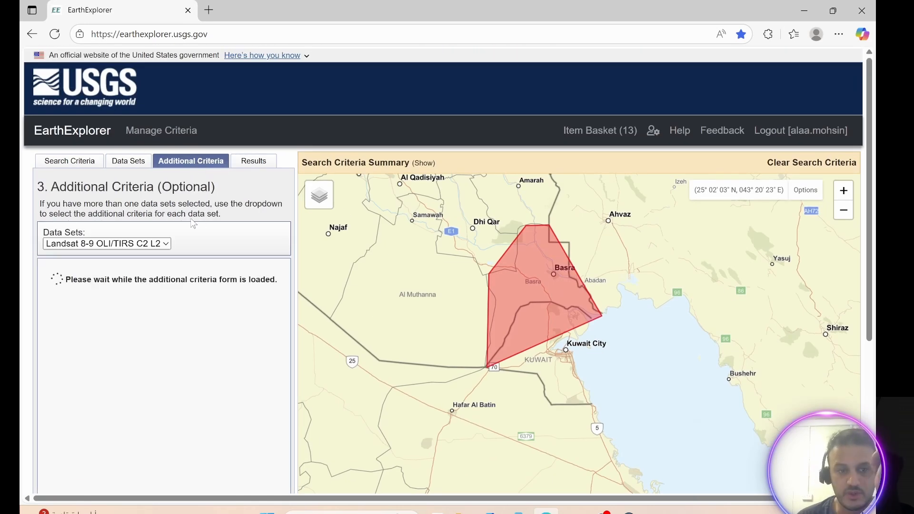
{"action": "left_click", "coordinate": [252, 164]}
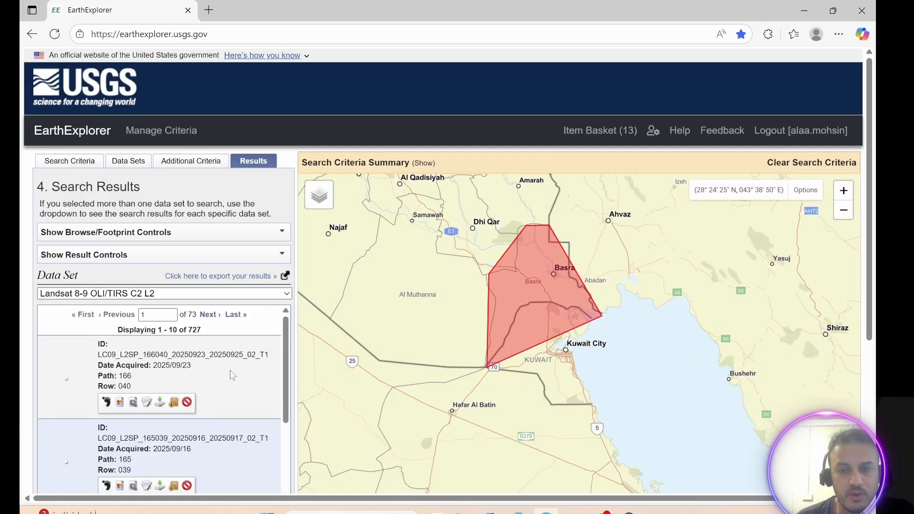
{"action": "scroll", "coordinate": [225, 370], "scroll_direction": "down", "scroll_amount": 2}
{"action": "scroll", "coordinate": [225, 371], "scroll_direction": "up", "scroll_amount": 2}
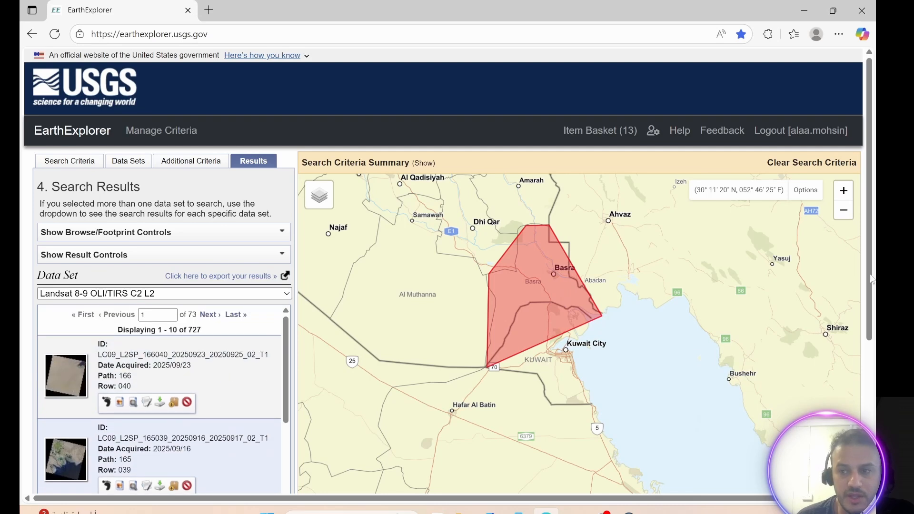
{"action": "left_click_drag", "start_coordinate": [868, 140], "coordinate": [868, 256]}
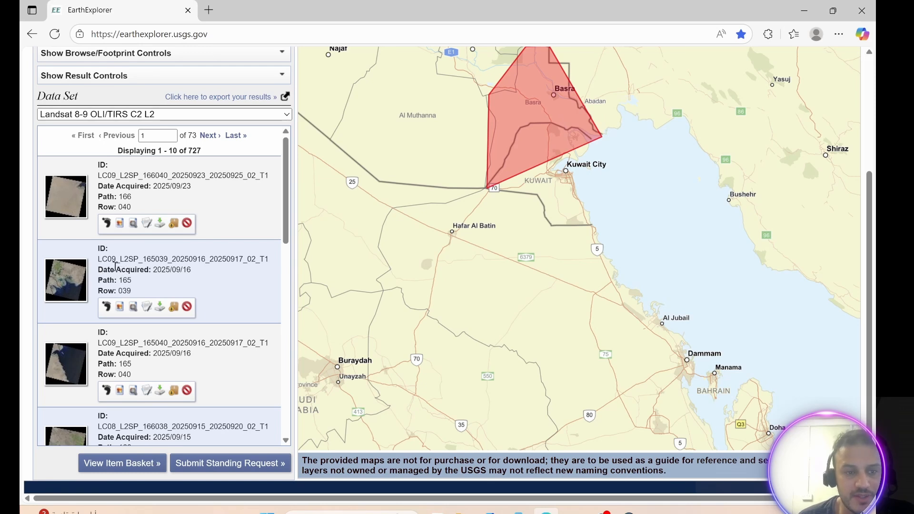
Open the download options for scene LC09_L2SP_165039_20250916_20250917_02_T1 and browse the Level-2 product bundle's individual files.
{"action": "left_click", "coordinate": [161, 308]}
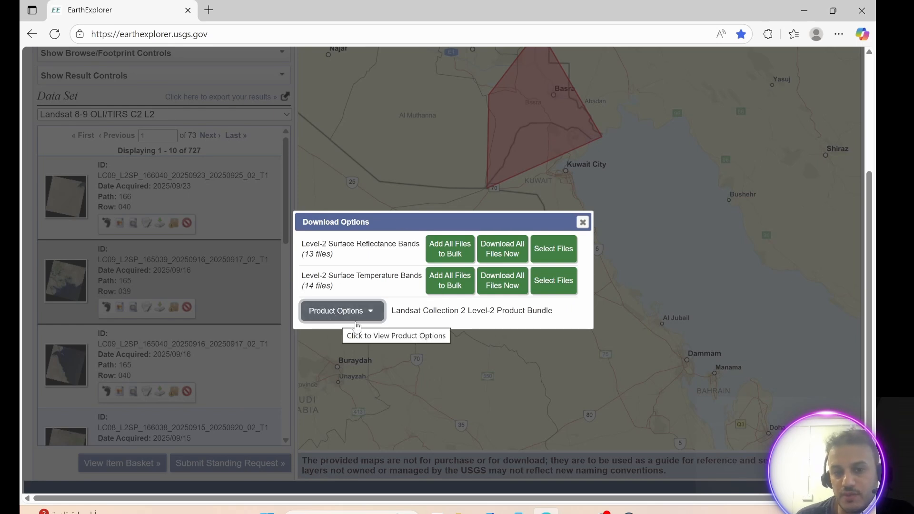
{"action": "left_click", "coordinate": [371, 314]}
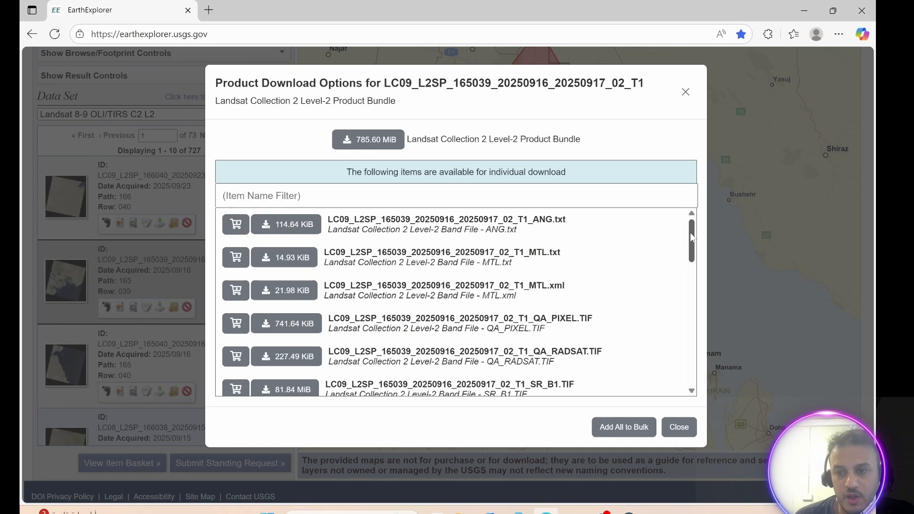
{"action": "left_click_drag", "start_coordinate": [691, 238], "coordinate": [690, 288]}
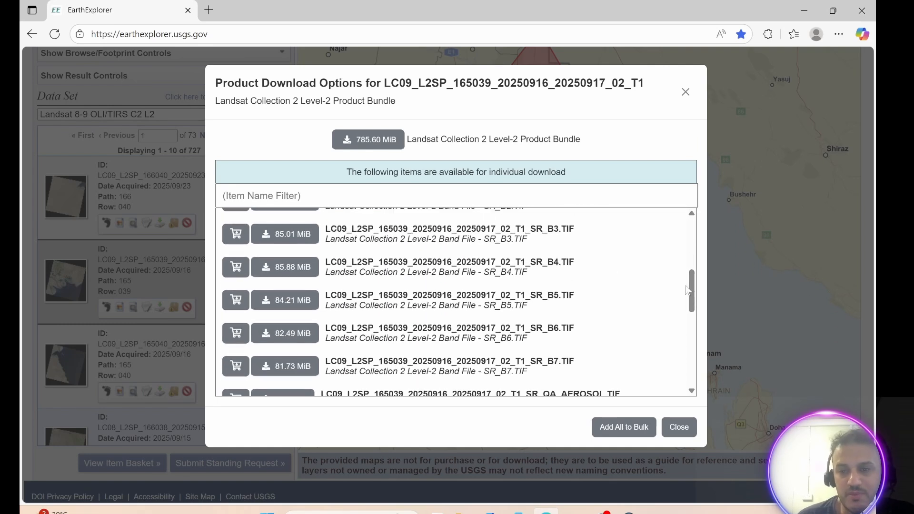
{"action": "left_click_drag", "start_coordinate": [688, 291], "coordinate": [658, 233]}
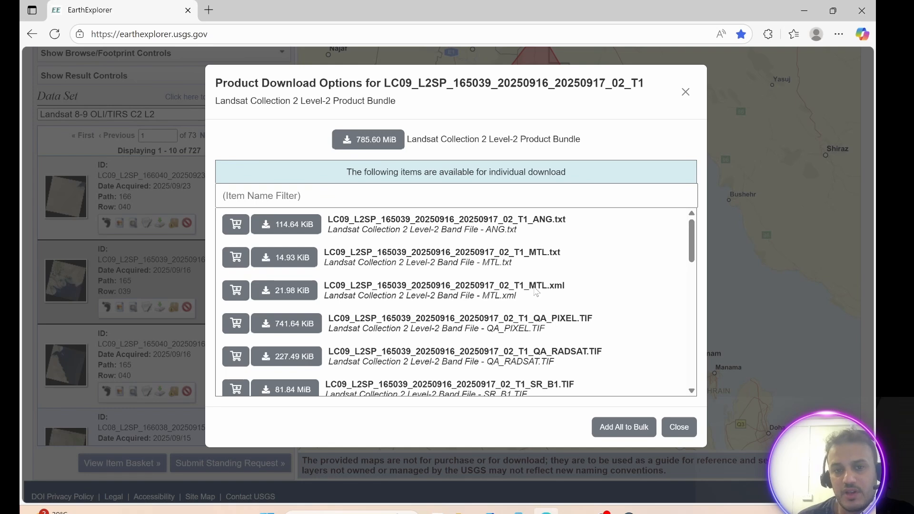
Start downloading the 785.60 MiB Level-2 product bundle, then dismiss the download prompt and close the product options.
{"action": "left_click", "coordinate": [378, 145]}
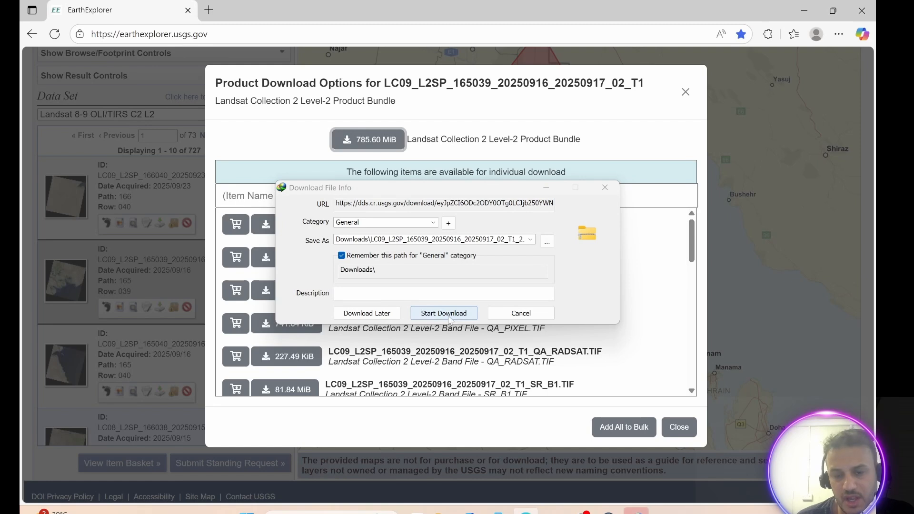
{"action": "left_click", "coordinate": [604, 187]}
{"action": "left_click", "coordinate": [565, 171]}
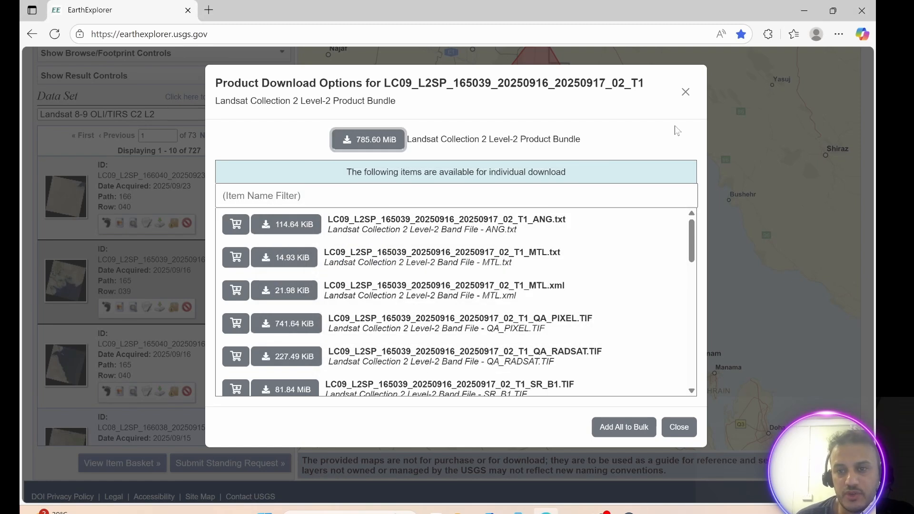
{"action": "left_click", "coordinate": [685, 91]}
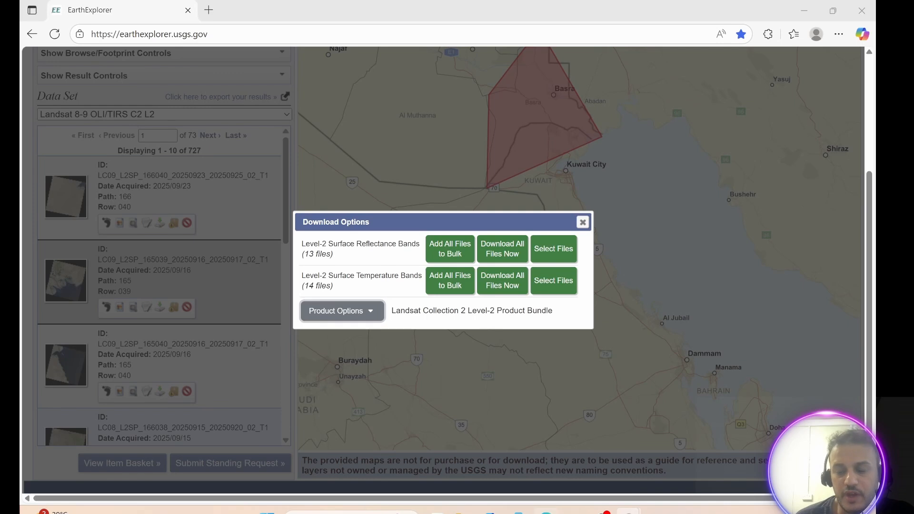
Switch to ArcMap and close the Getting Started dialog.
{"action": "mouse_move", "coordinate": [628, 509]}
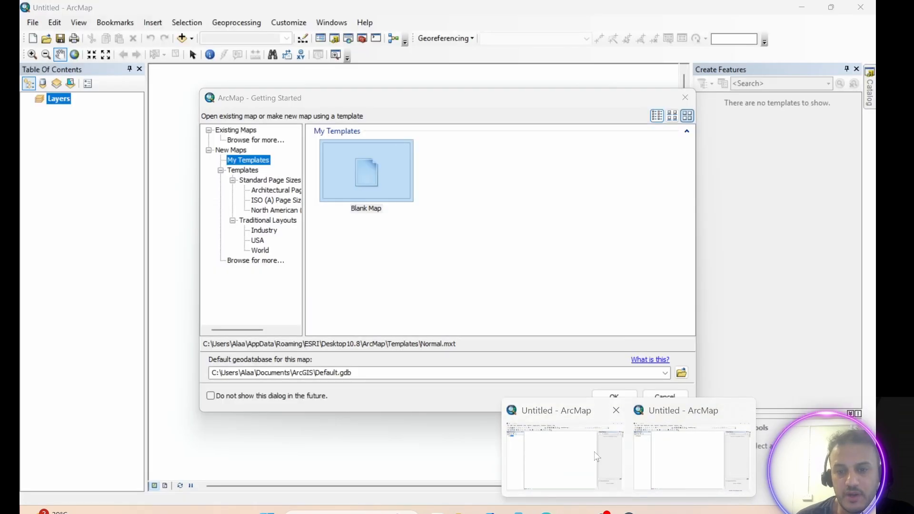
{"action": "left_click", "coordinate": [596, 456]}
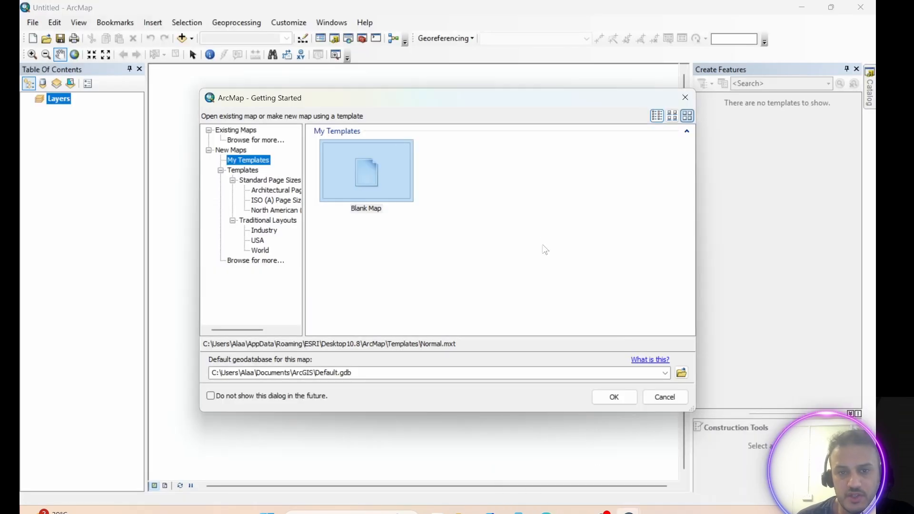
{"action": "left_click", "coordinate": [681, 99]}
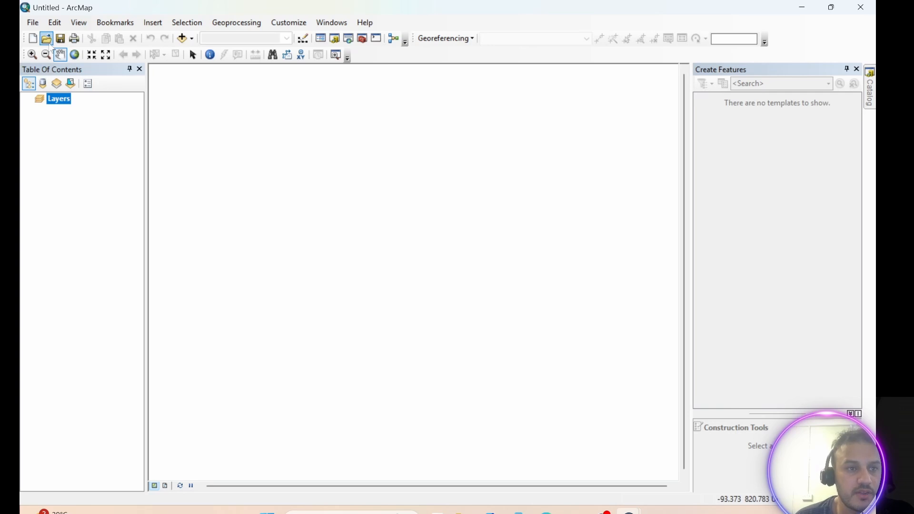
Add the SR_B1 to SR_B4 band TIF files of the downloaded LC09 scene to the map.
{"action": "left_click", "coordinate": [192, 38]}
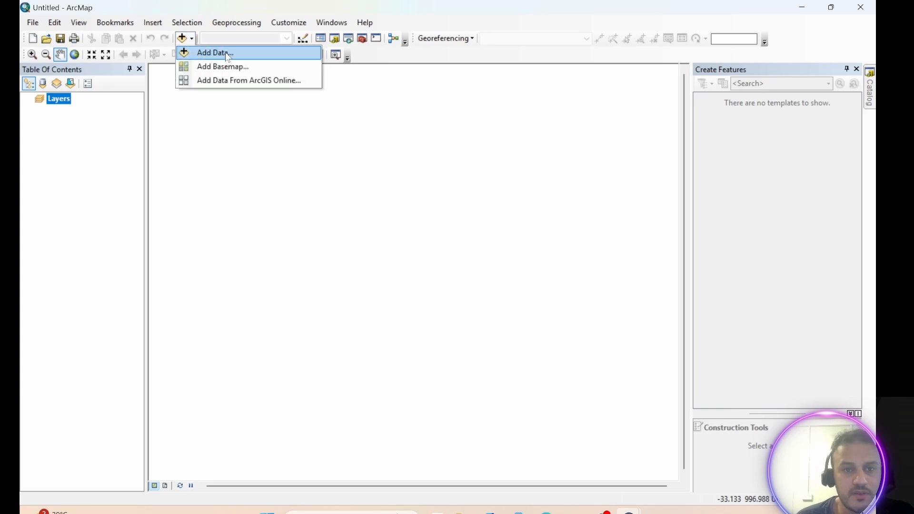
{"action": "left_click", "coordinate": [220, 54]}
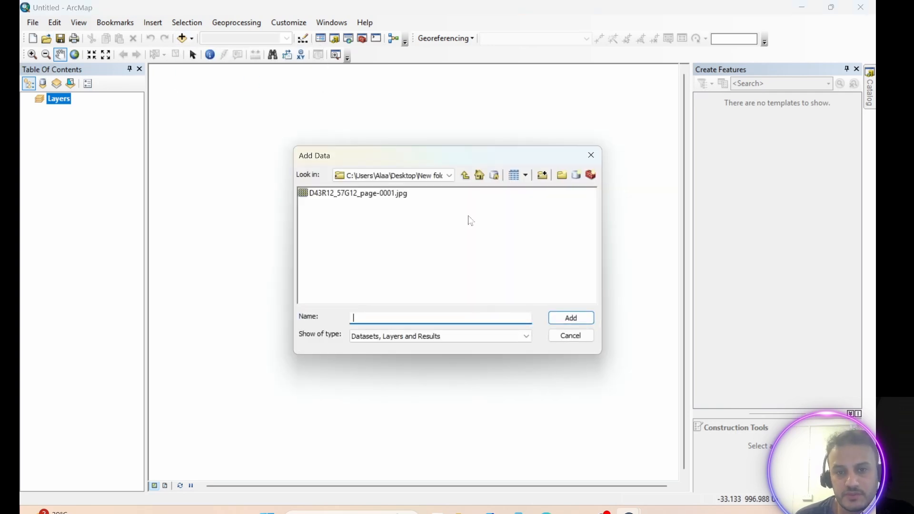
{"action": "left_click", "coordinate": [466, 176]}
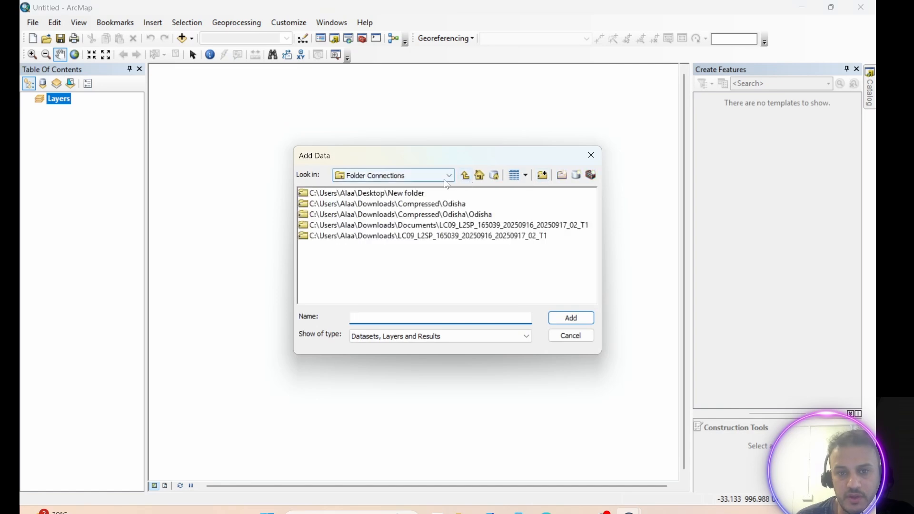
{"action": "double_click", "coordinate": [417, 226]}
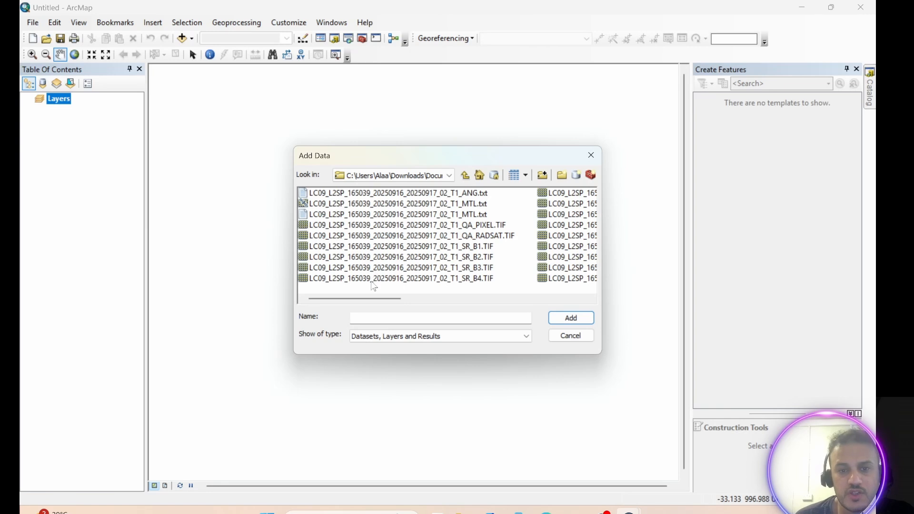
{"action": "left_click", "coordinate": [406, 282]}
{"action": "left_click", "coordinate": [401, 266], "text": "shift"}
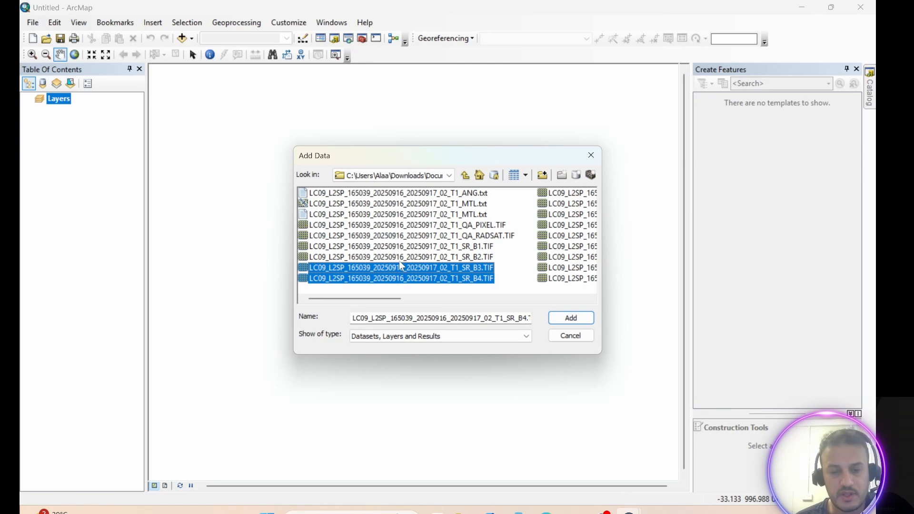
{"action": "left_click", "coordinate": [414, 256], "text": "shift"}
{"action": "left_click", "coordinate": [424, 245], "text": "shift"}
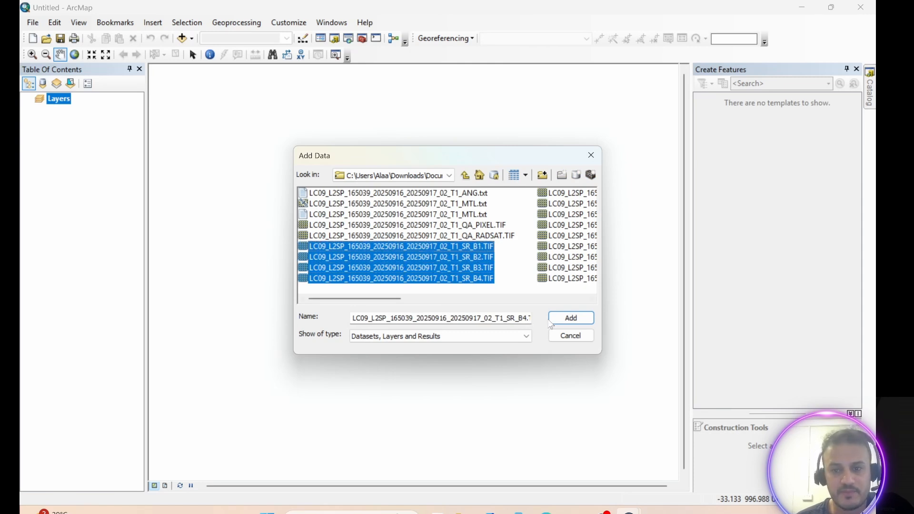
{"action": "left_click", "coordinate": [551, 322]}
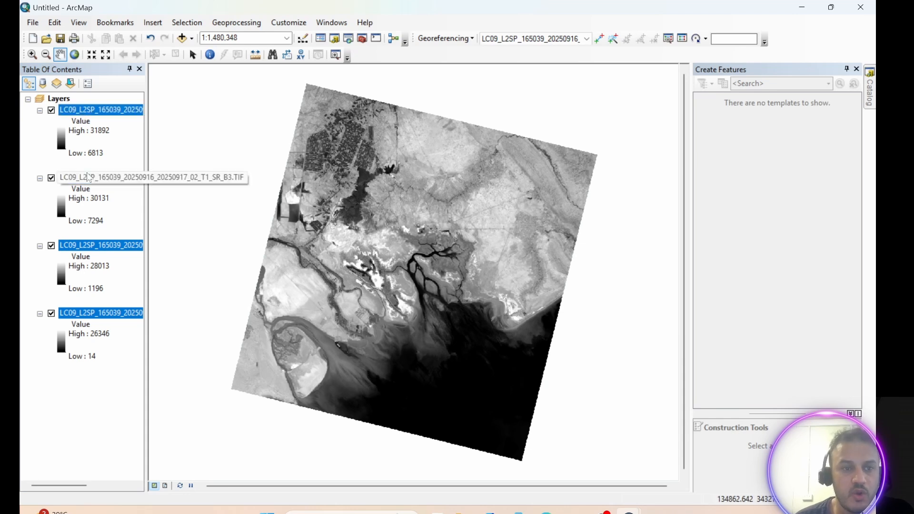
Remove the added Landsat band layers from the map.
{"action": "right_click", "coordinate": [76, 114]}
{"action": "left_click", "coordinate": [114, 136]}
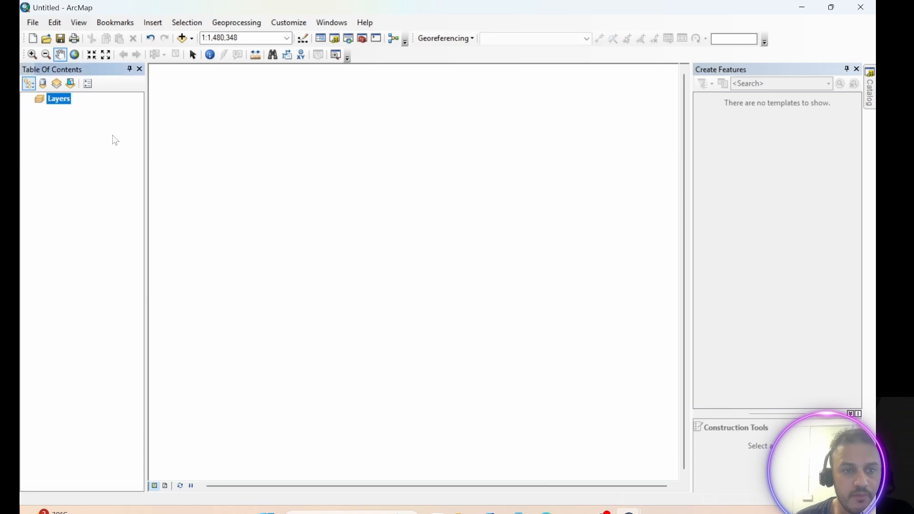
{"action": "left_click", "coordinate": [81, 151]}
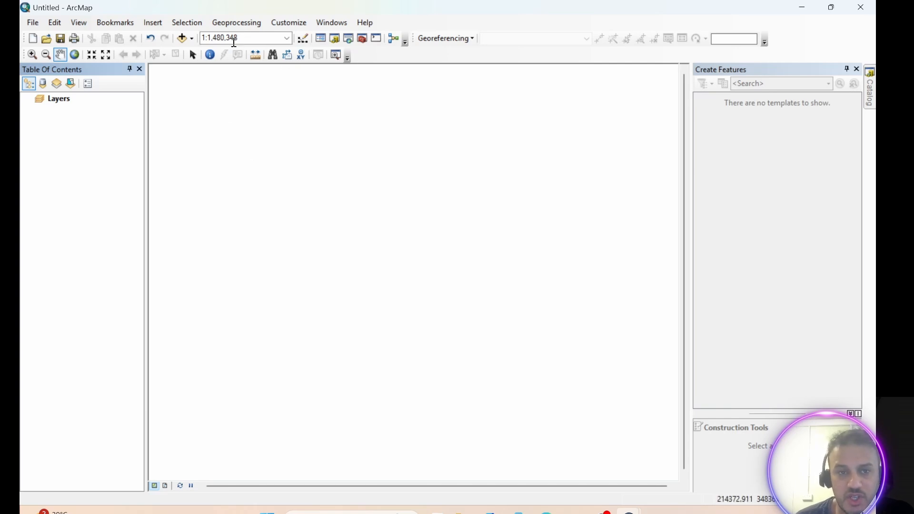
Add the scanned map image D43R12_57G12_page-0001.jpg from the Desktop New folder to the map.
{"action": "left_click", "coordinate": [192, 39]}
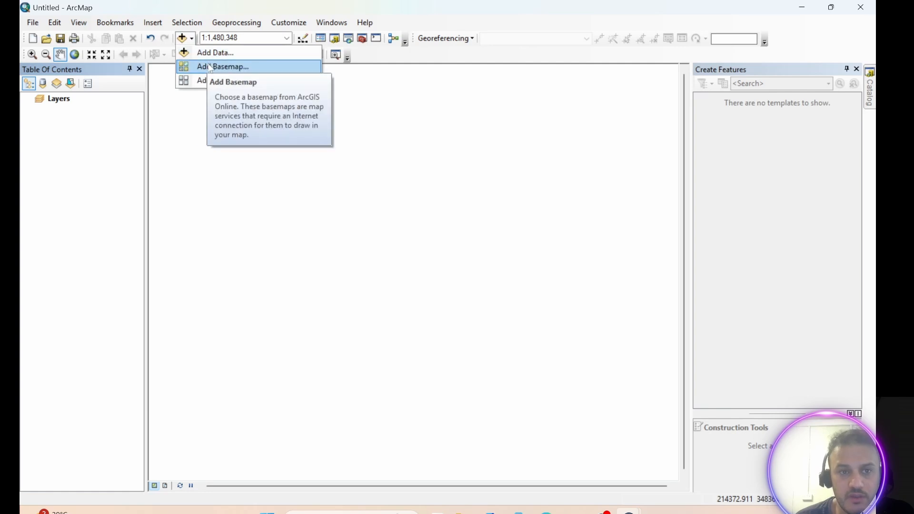
{"action": "left_click", "coordinate": [205, 54]}
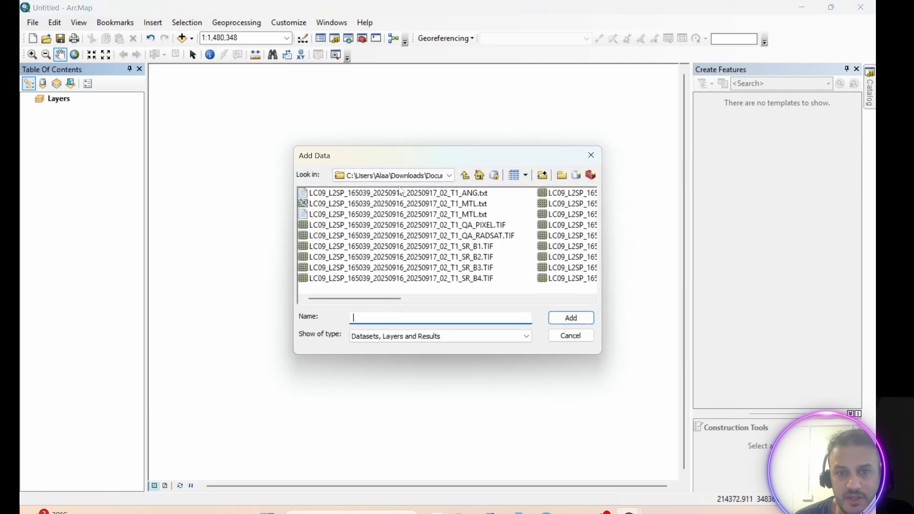
{"action": "left_click", "coordinate": [465, 176]}
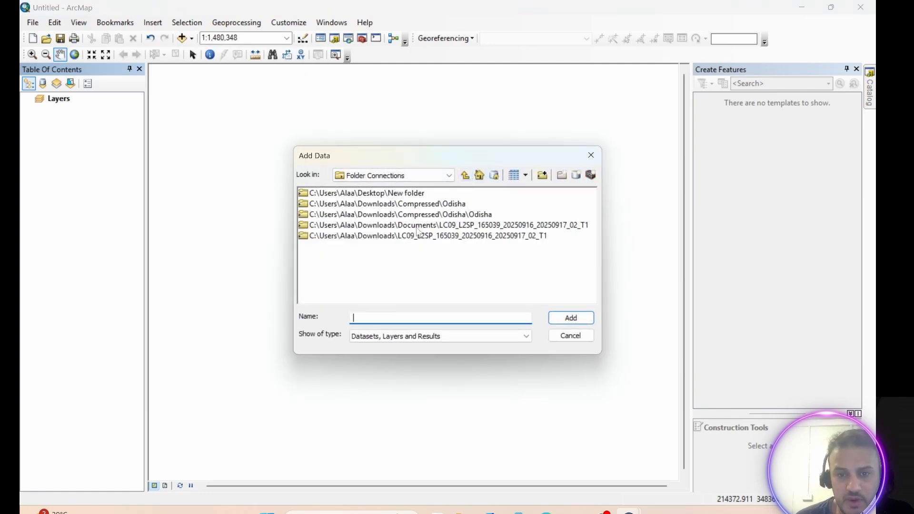
{"action": "double_click", "coordinate": [397, 192]}
{"action": "left_click", "coordinate": [383, 195]}
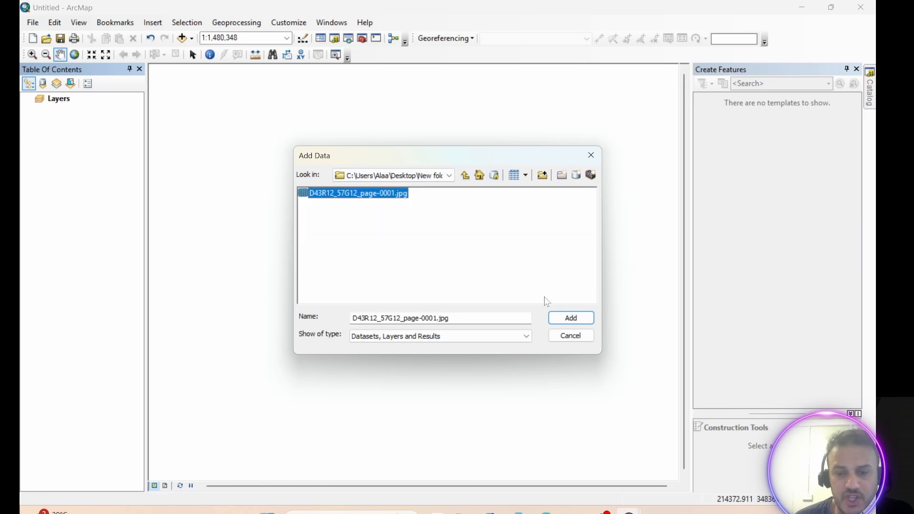
{"action": "left_click", "coordinate": [571, 318]}
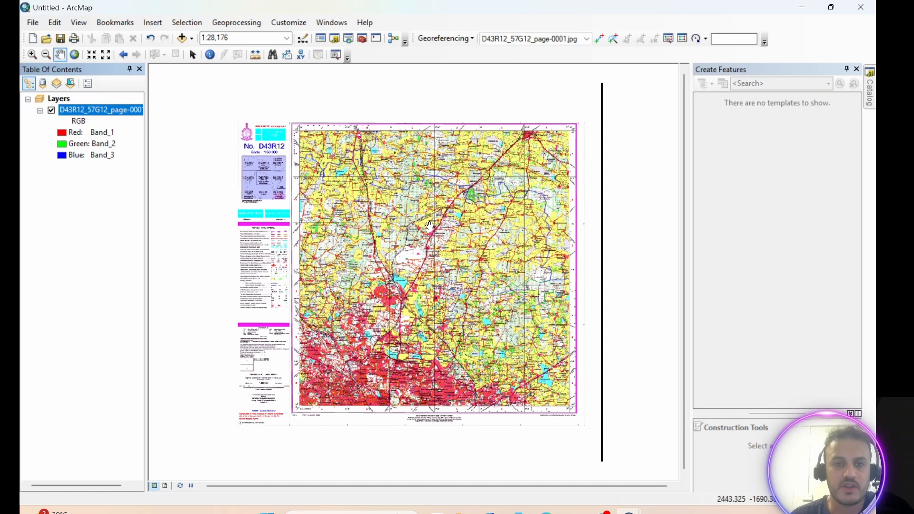
Zoom into and pan around the scanned topographic map to examine its grid and labels.
{"action": "scroll", "coordinate": [380, 184], "scroll_direction": "up", "scroll_amount": 2}
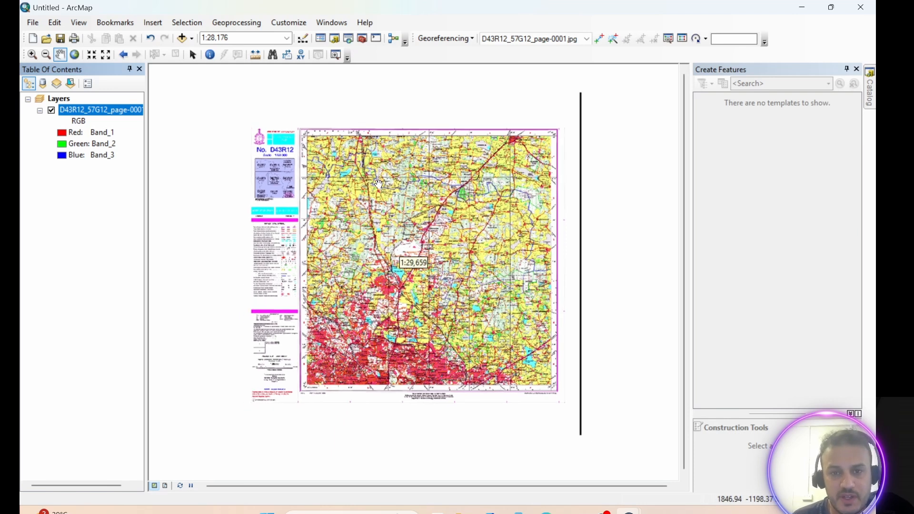
{"action": "scroll", "coordinate": [365, 183], "scroll_direction": "up", "scroll_amount": 1}
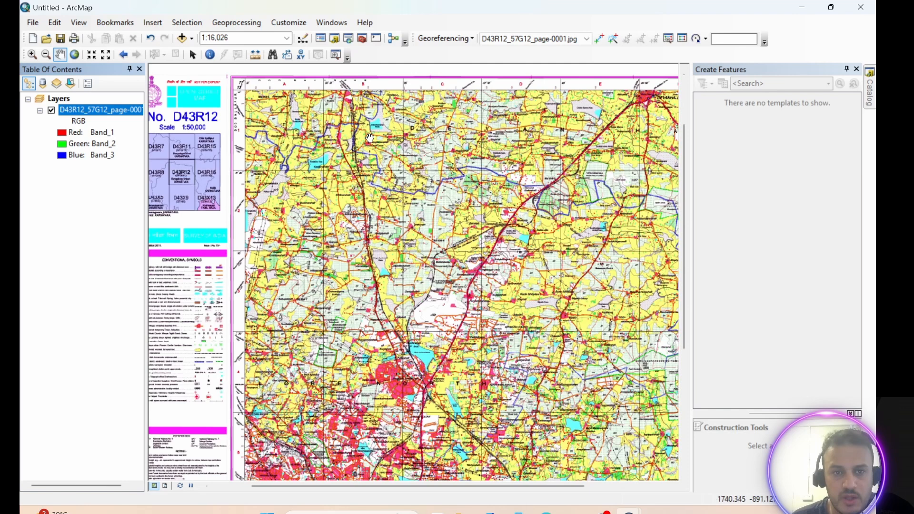
{"action": "left_click_drag", "start_coordinate": [369, 138], "coordinate": [393, 215]}
{"action": "scroll", "coordinate": [291, 206], "scroll_direction": "up", "scroll_amount": 1}
{"action": "scroll", "coordinate": [291, 206], "scroll_direction": "up", "scroll_amount": 1}
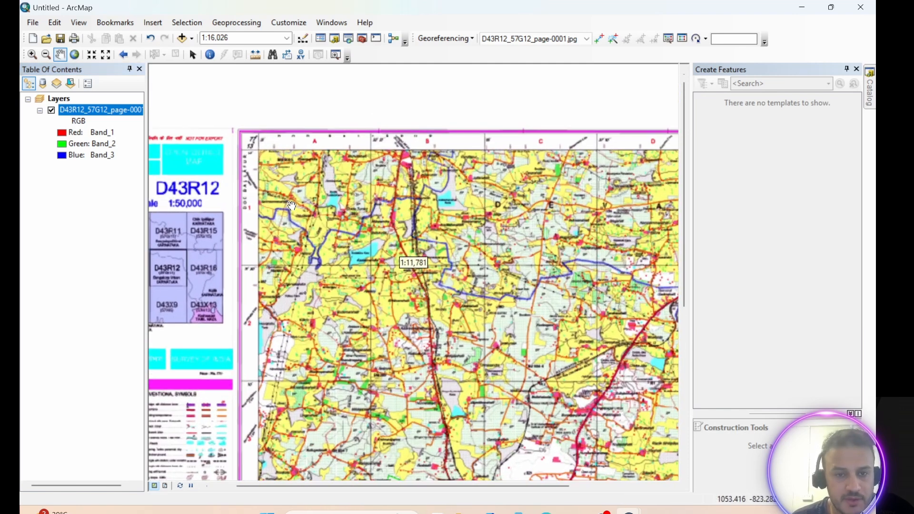
{"action": "scroll", "coordinate": [291, 205], "scroll_direction": "up", "scroll_amount": 2}
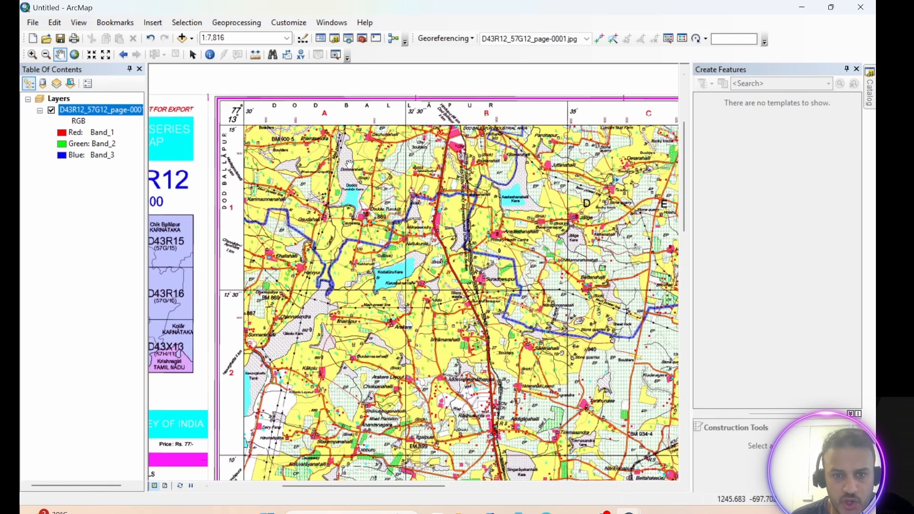
{"action": "mouse_move", "coordinate": [334, 159]}
{"action": "left_mouse_down"}
{"action": "mouse_move", "coordinate": [330, 187]}
{"action": "mouse_move", "coordinate": [322, 158]}
{"action": "left_mouse_up"}
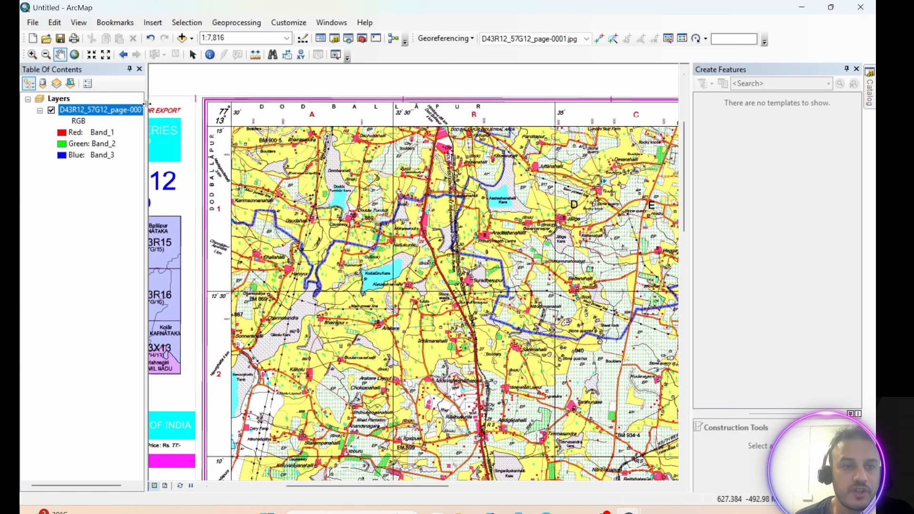
{"action": "right_click", "coordinate": [115, 112]}
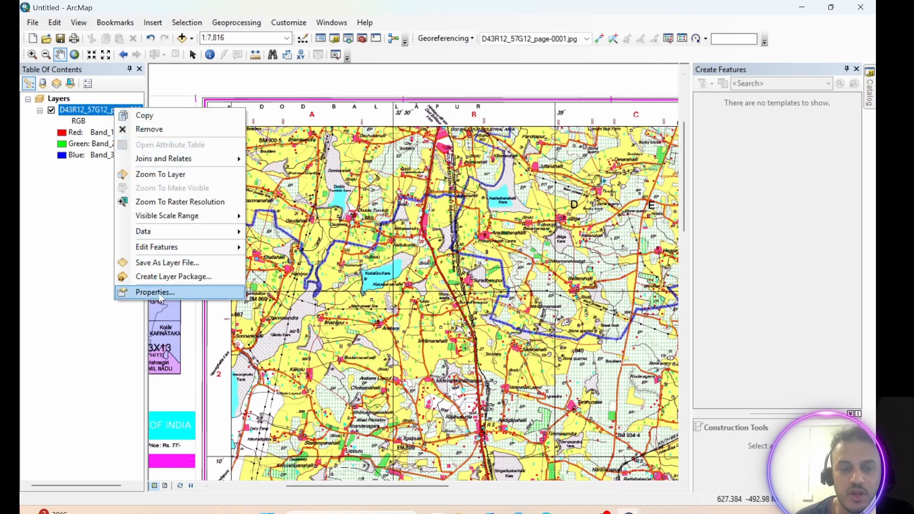
{"action": "left_click", "coordinate": [94, 227]}
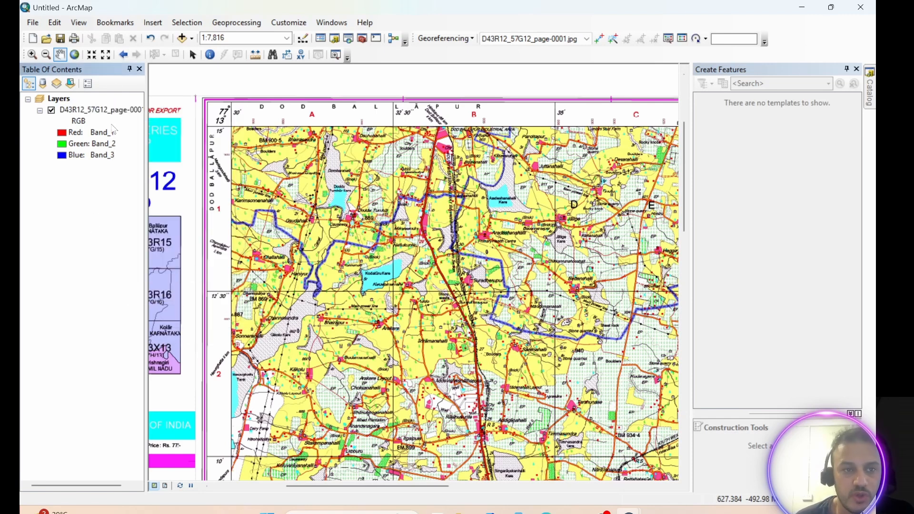
Set the data frame's coordinate system to the projected WGS 1984 UTM Zone 44N (Northern Hemisphere) and apply it.
{"action": "left_click", "coordinate": [80, 24]}
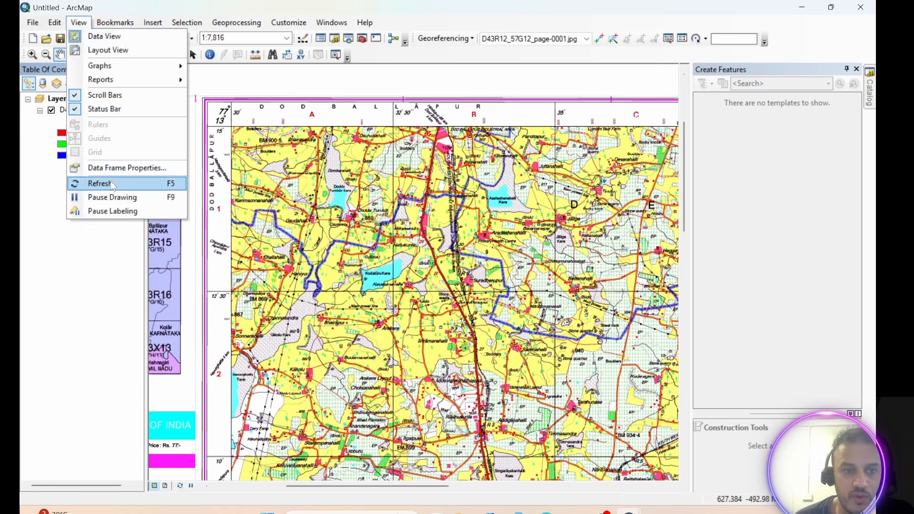
{"action": "left_click", "coordinate": [143, 170]}
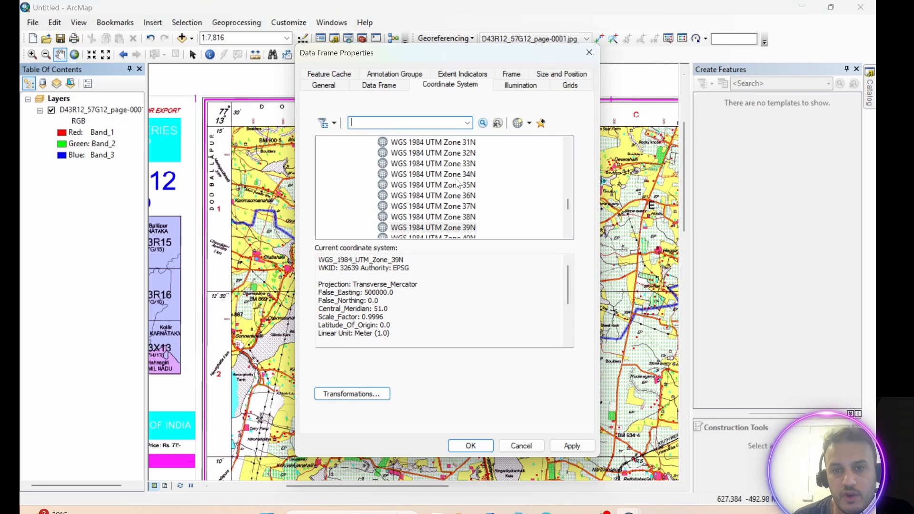
{"action": "scroll", "coordinate": [458, 183], "scroll_direction": "up", "scroll_amount": 7}
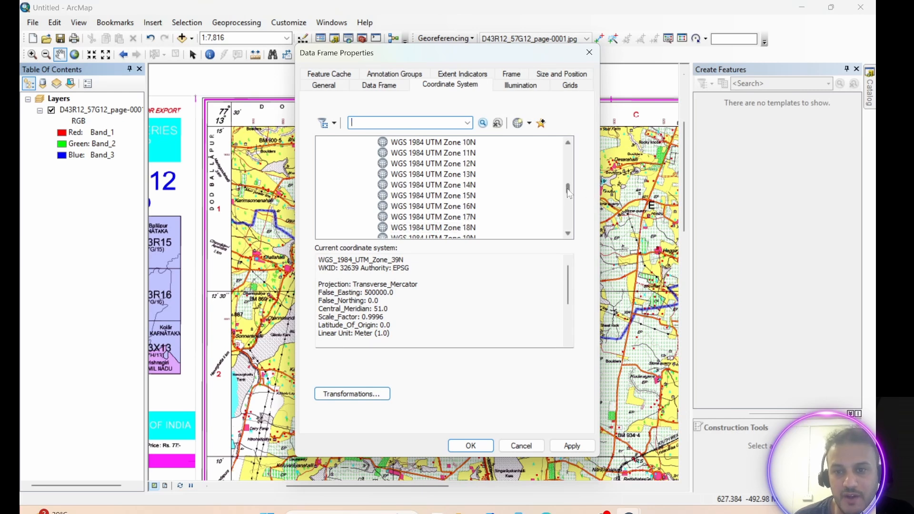
{"action": "left_click_drag", "start_coordinate": [569, 190], "coordinate": [568, 152]}
{"action": "left_click", "coordinate": [323, 164]}
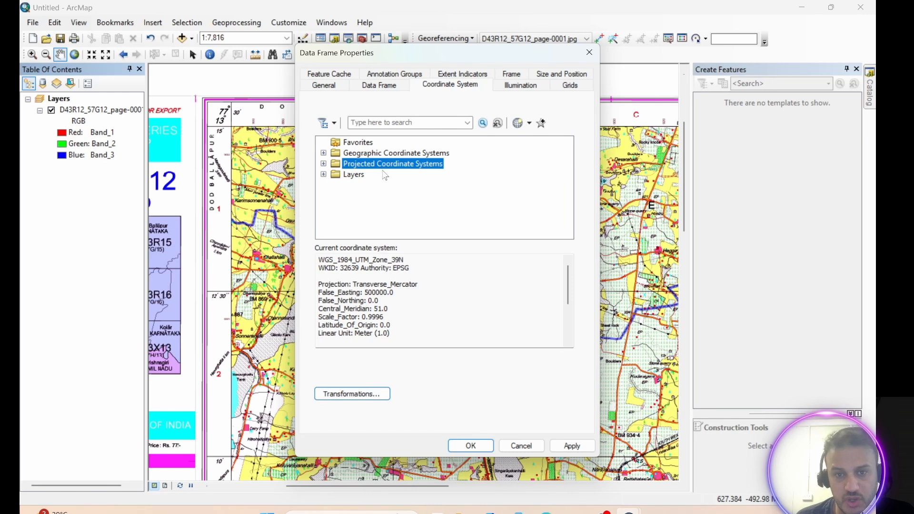
{"action": "left_click", "coordinate": [323, 153]}
{"action": "scroll", "coordinate": [401, 200], "scroll_direction": "down", "scroll_amount": 4}
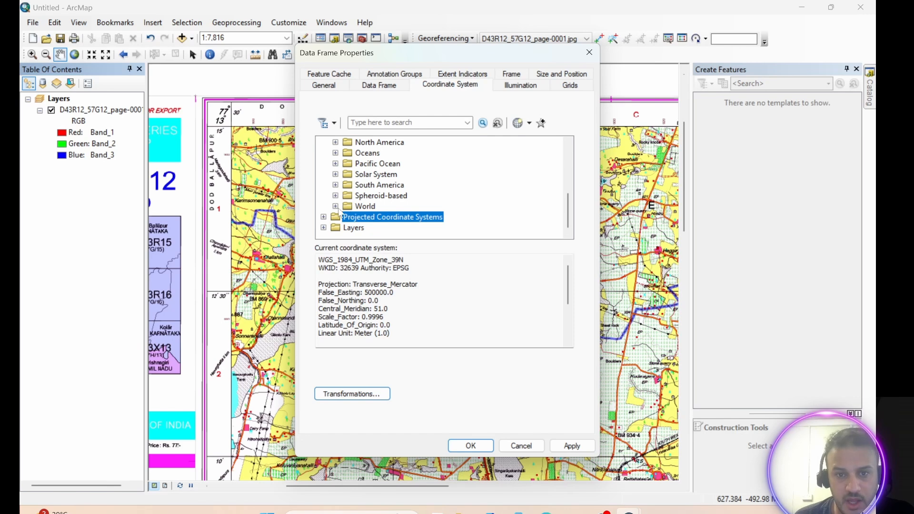
{"action": "left_click", "coordinate": [336, 206]}
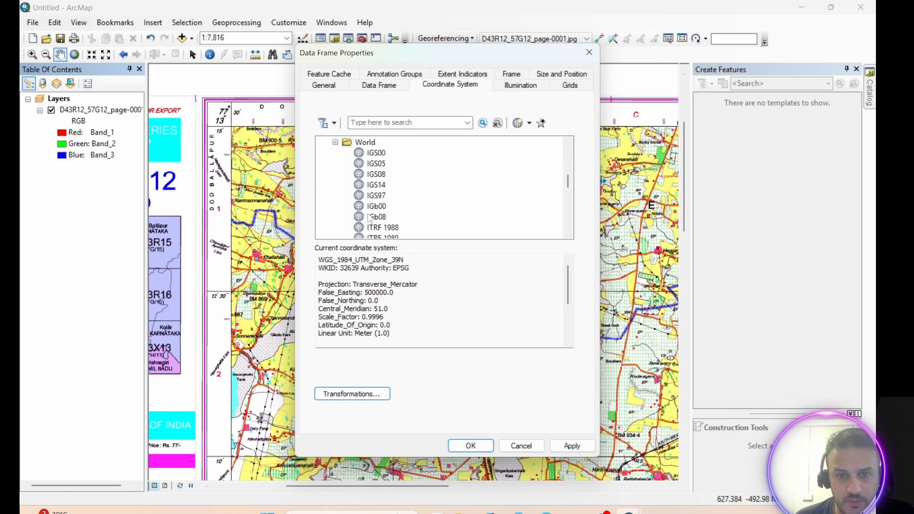
{"action": "scroll", "coordinate": [373, 219], "scroll_direction": "down", "scroll_amount": 3}
{"action": "scroll", "coordinate": [375, 220], "scroll_direction": "down", "scroll_amount": 4}
{"action": "left_click", "coordinate": [393, 217]}
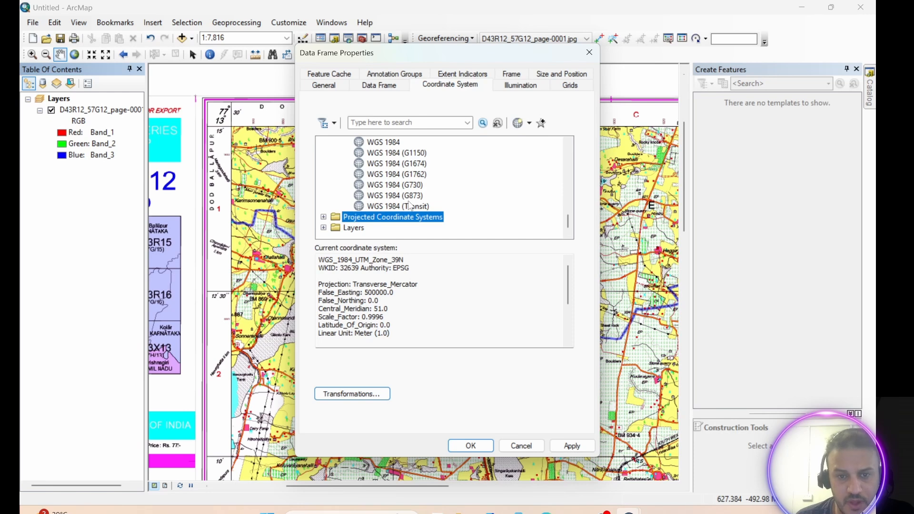
{"action": "left_click", "coordinate": [323, 217]}
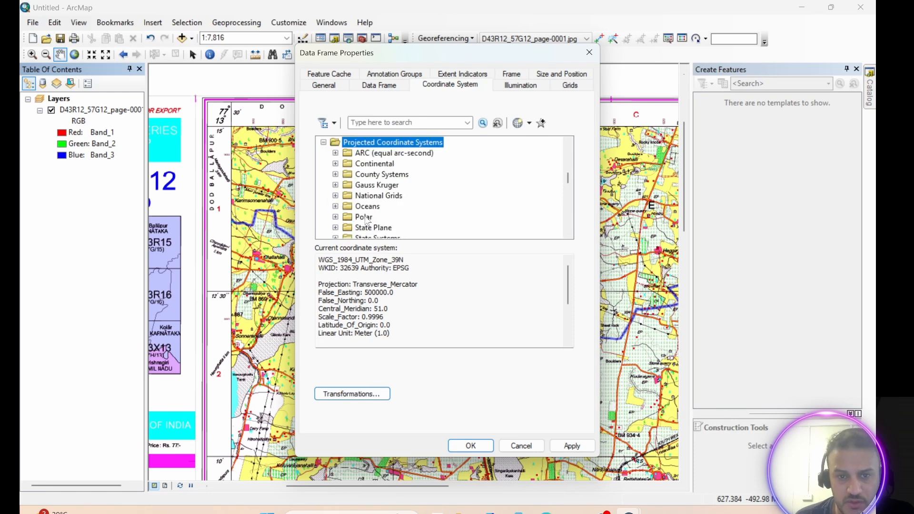
{"action": "scroll", "coordinate": [369, 202], "scroll_direction": "down", "scroll_amount": 2}
{"action": "left_click", "coordinate": [335, 195]}
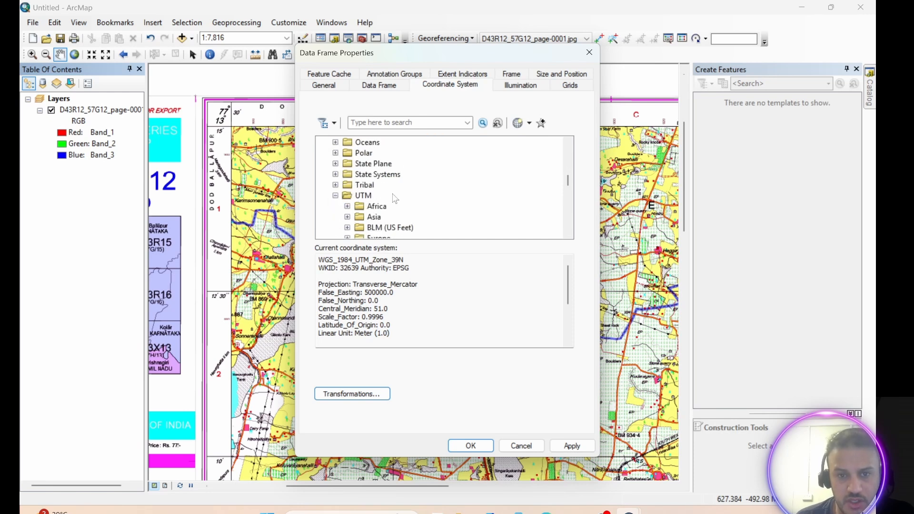
{"action": "scroll", "coordinate": [567, 181], "scroll_direction": "up", "scroll_amount": 10}
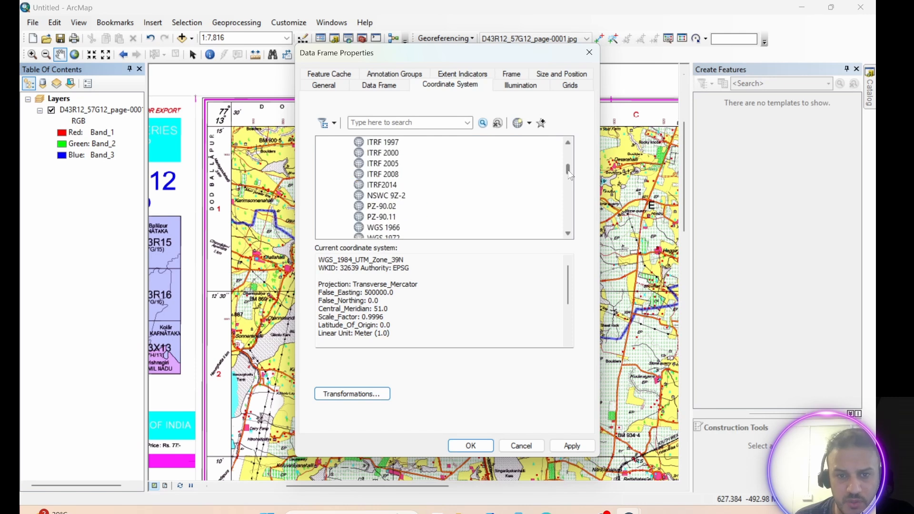
{"action": "scroll", "coordinate": [567, 181], "scroll_direction": "down", "scroll_amount": 9}
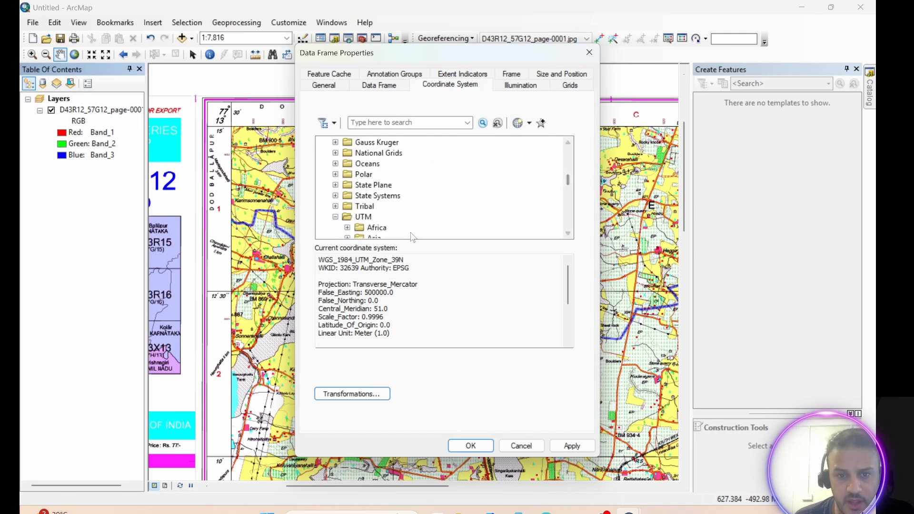
{"action": "scroll", "coordinate": [379, 218], "scroll_direction": "down", "scroll_amount": 3}
{"action": "scroll", "coordinate": [379, 218], "scroll_direction": "down", "scroll_amount": 2}
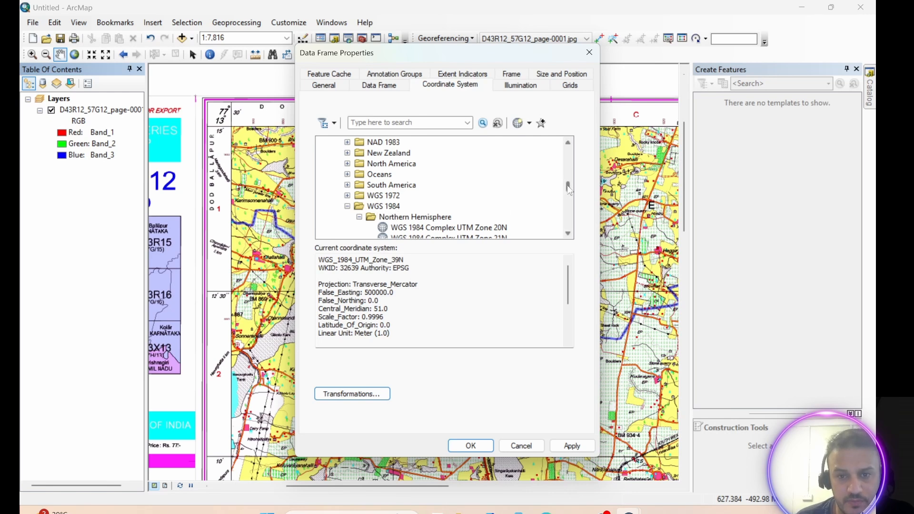
{"action": "left_click_drag", "start_coordinate": [566, 187], "coordinate": [566, 188]}
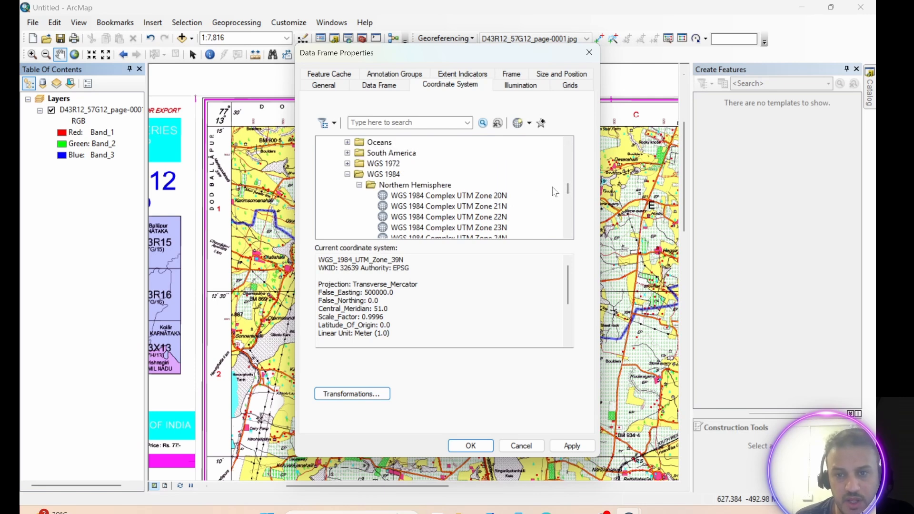
{"action": "left_click_drag", "start_coordinate": [568, 190], "coordinate": [567, 209]}
{"action": "scroll", "coordinate": [480, 199], "scroll_direction": "down", "scroll_amount": 5}
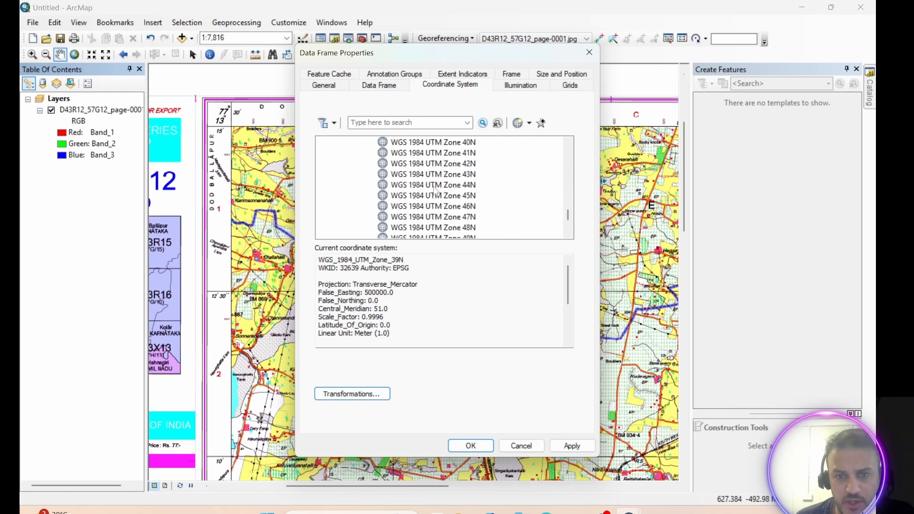
{"action": "left_click", "coordinate": [434, 189]}
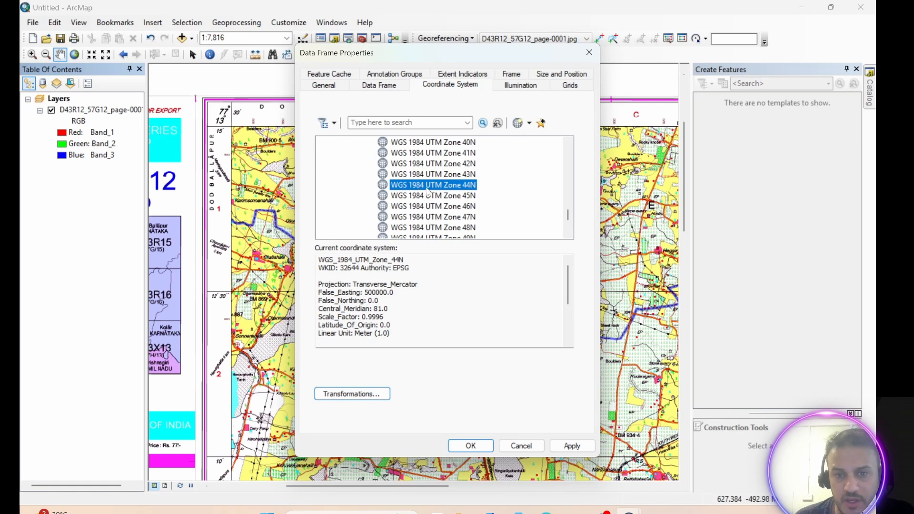
{"action": "left_click", "coordinate": [572, 451]}
{"action": "left_click", "coordinate": [470, 445]}
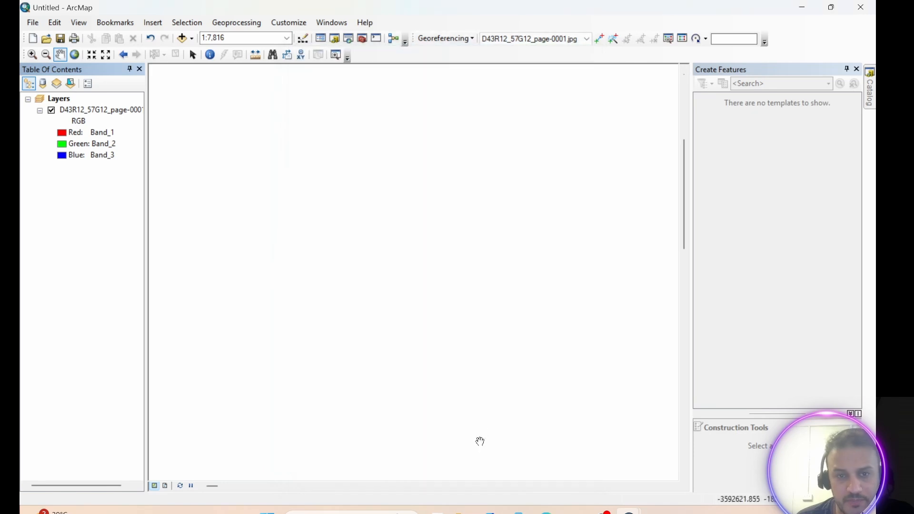
Zoom to the full extent of the scanned topographic map.
{"action": "left_click", "coordinate": [74, 54]}
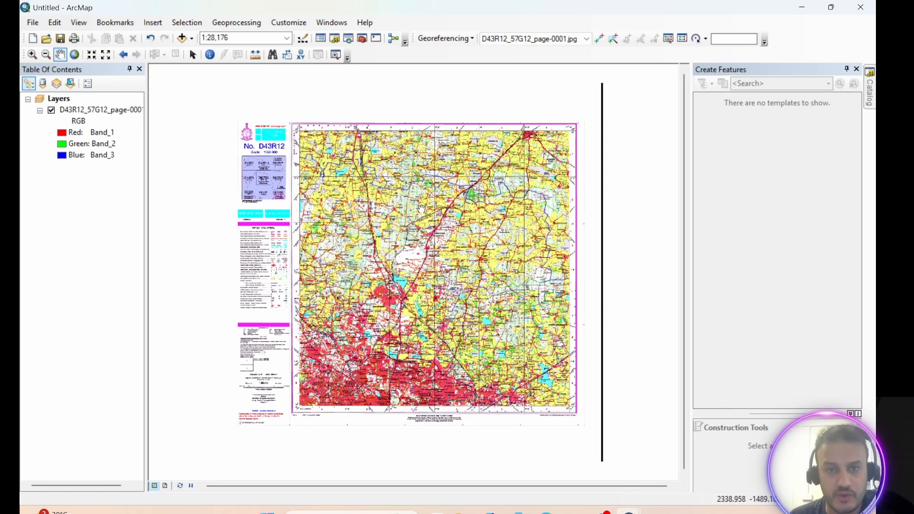
{"action": "left_click", "coordinate": [458, 38]}
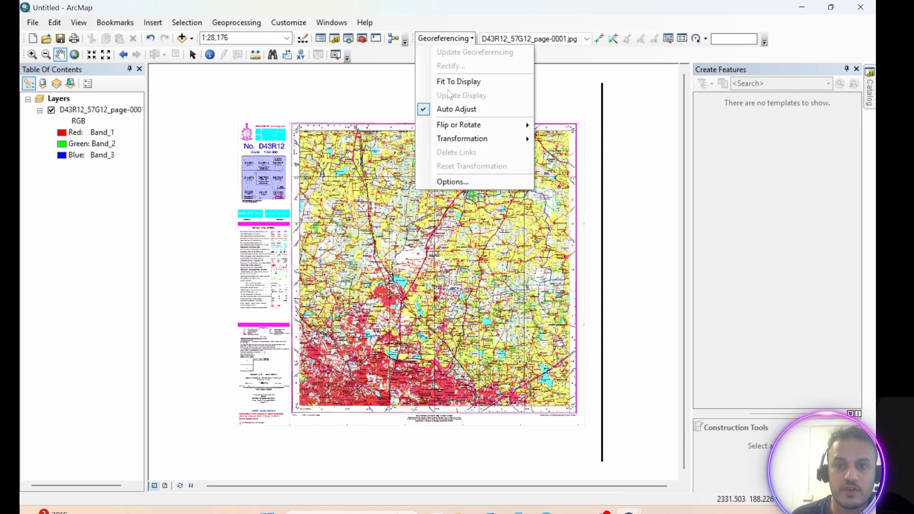
Turn the Georeferencing toolbar off and back on.
{"action": "right_click", "coordinate": [446, 41]}
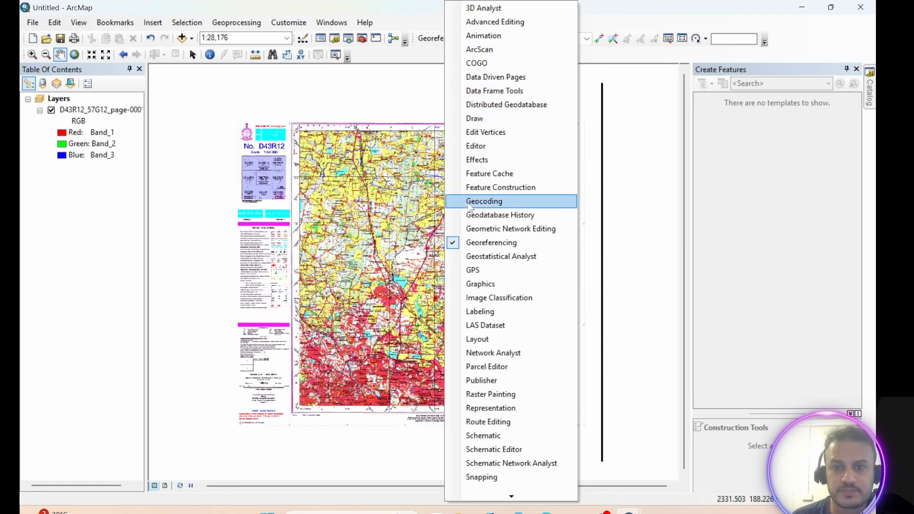
{"action": "left_click", "coordinate": [455, 240]}
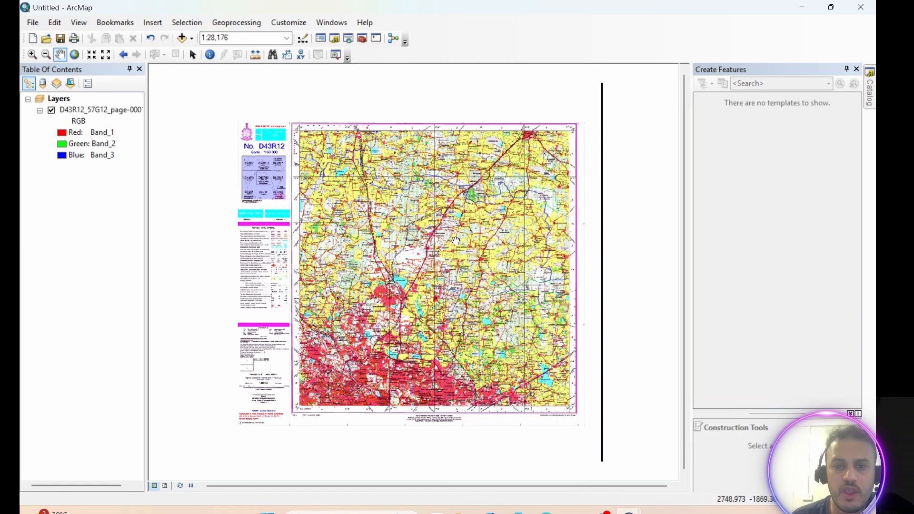
{"action": "left_click", "coordinate": [298, 27]}
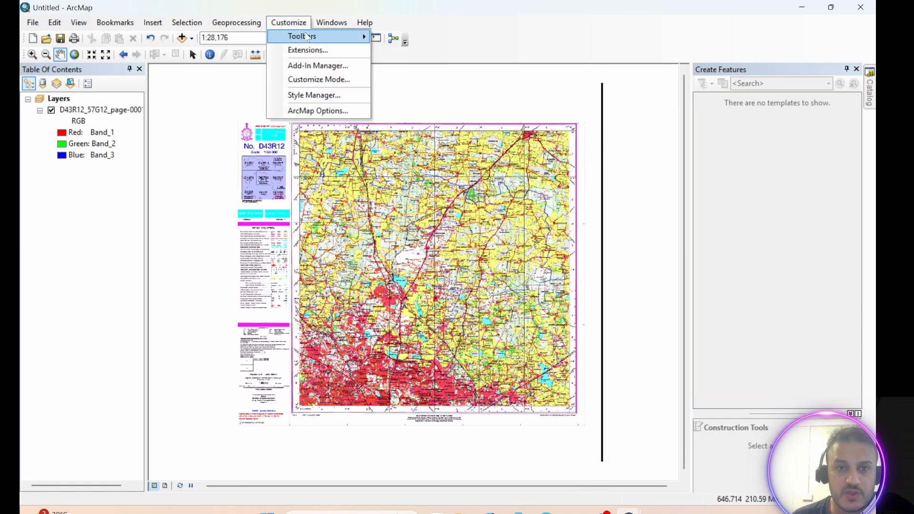
{"action": "mouse_move", "coordinate": [304, 36]}
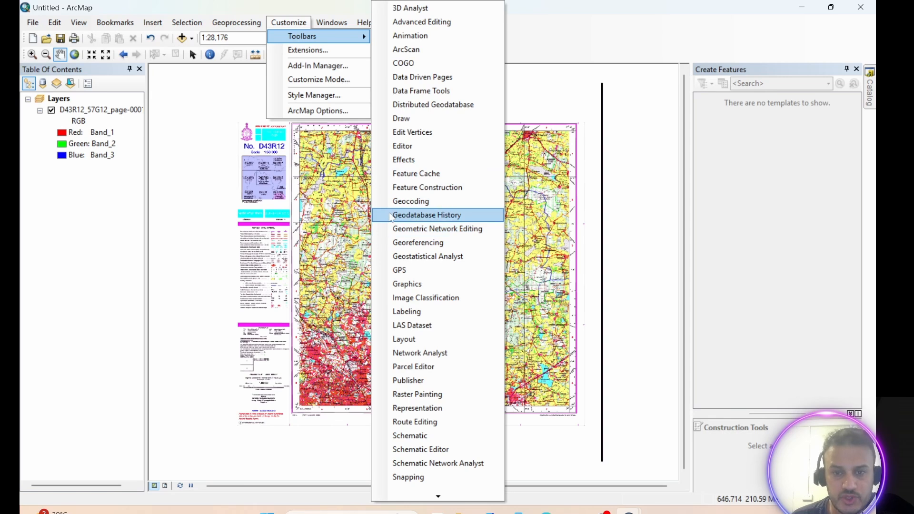
{"action": "left_click", "coordinate": [394, 243]}
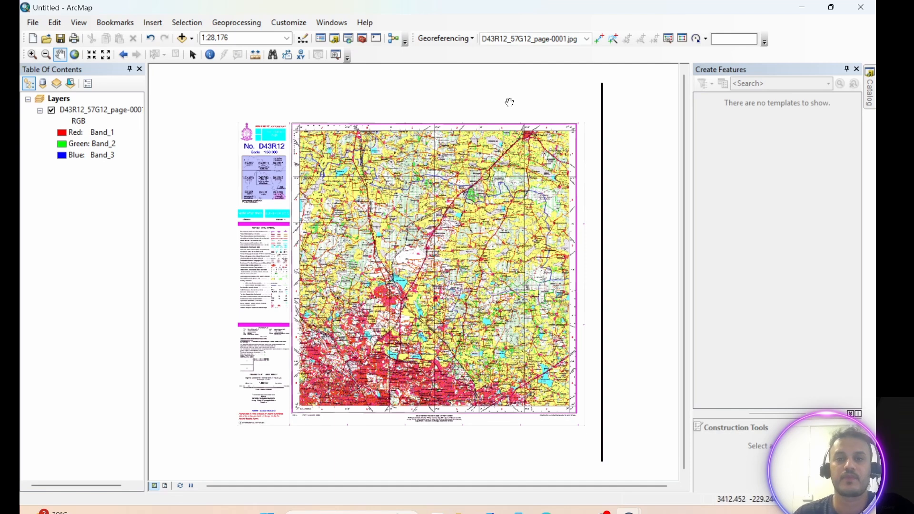
Fit the scanned map to the display using the Georeferencing Fit To Display command.
{"action": "left_click", "coordinate": [471, 39]}
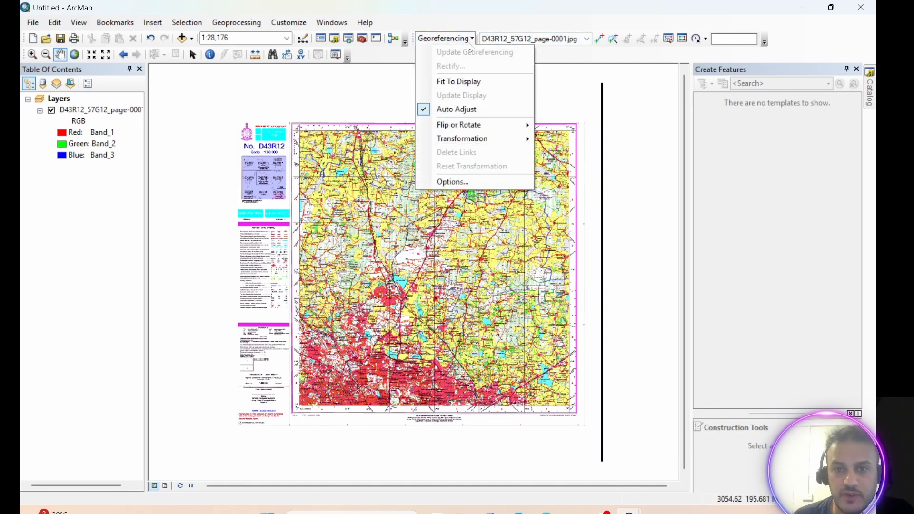
{"action": "left_click", "coordinate": [465, 84]}
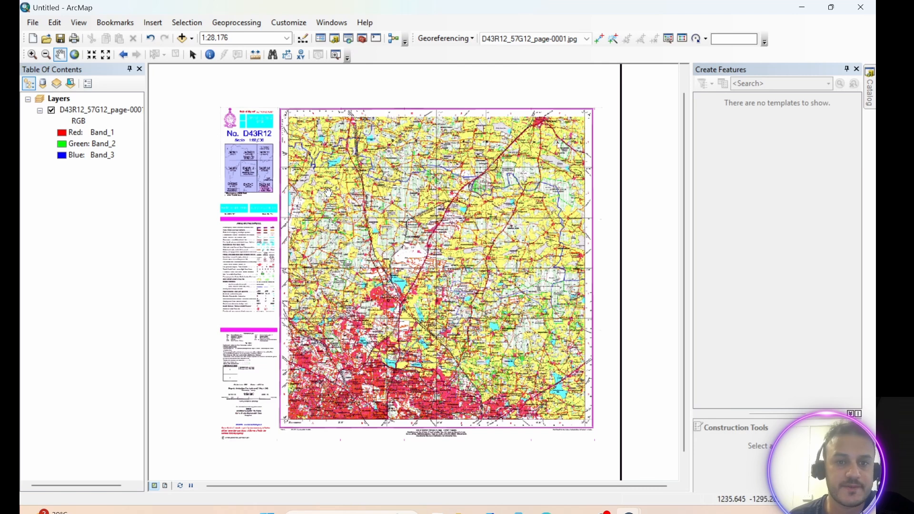
Activate the Add Control Points tool, zoomed in on the map's upper-left grid corner at 77°30′ / 13°15′.
{"action": "scroll", "coordinate": [335, 198], "scroll_direction": "up", "scroll_amount": 2}
{"action": "scroll", "coordinate": [335, 199], "scroll_direction": "down", "scroll_amount": 2}
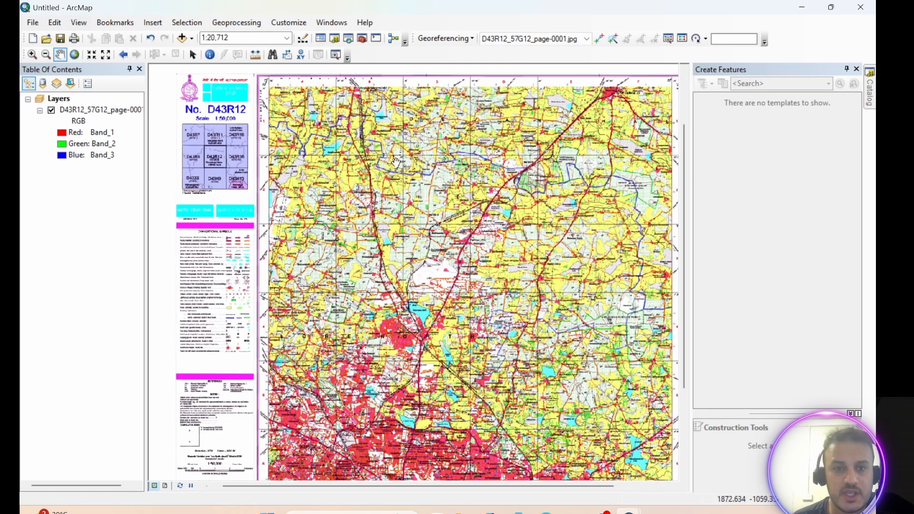
{"action": "left_click_drag", "start_coordinate": [401, 165], "coordinate": [403, 286]}
{"action": "scroll", "coordinate": [339, 255], "scroll_direction": "down", "scroll_amount": 3}
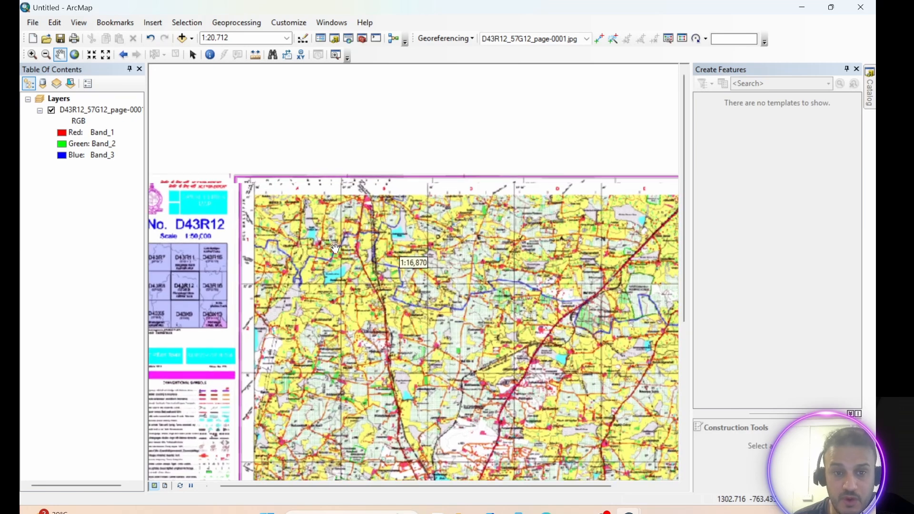
{"action": "left_click_drag", "start_coordinate": [293, 208], "coordinate": [377, 194]}
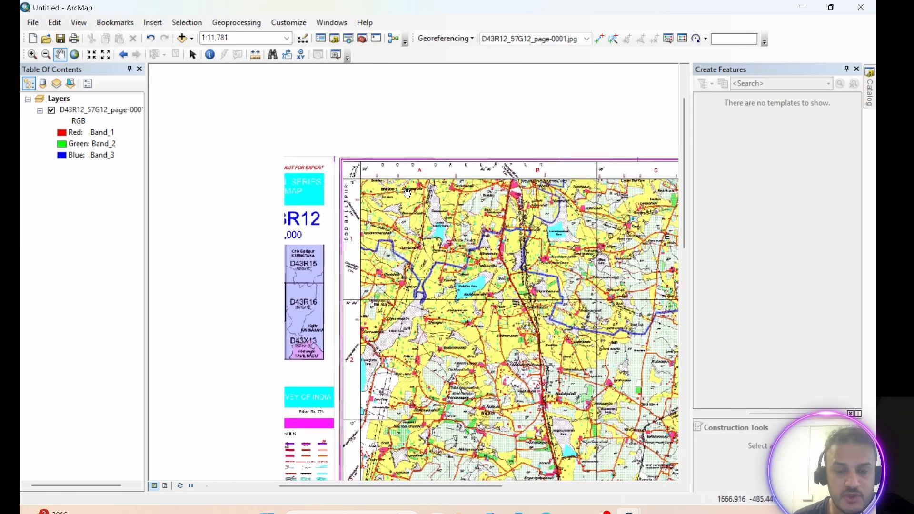
{"action": "scroll", "coordinate": [378, 194], "scroll_direction": "down", "scroll_amount": 5}
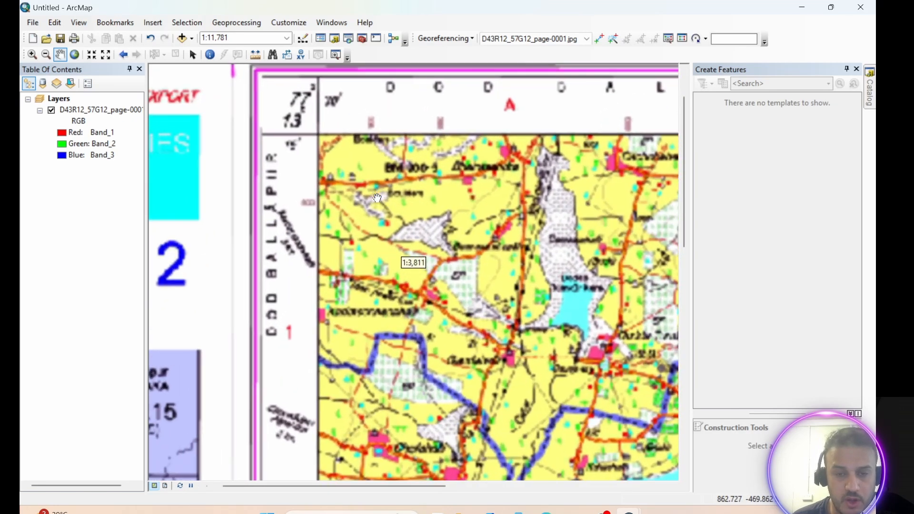
{"action": "left_click_drag", "start_coordinate": [377, 198], "coordinate": [367, 264]}
{"action": "scroll", "coordinate": [322, 206], "scroll_direction": "down", "scroll_amount": 2}
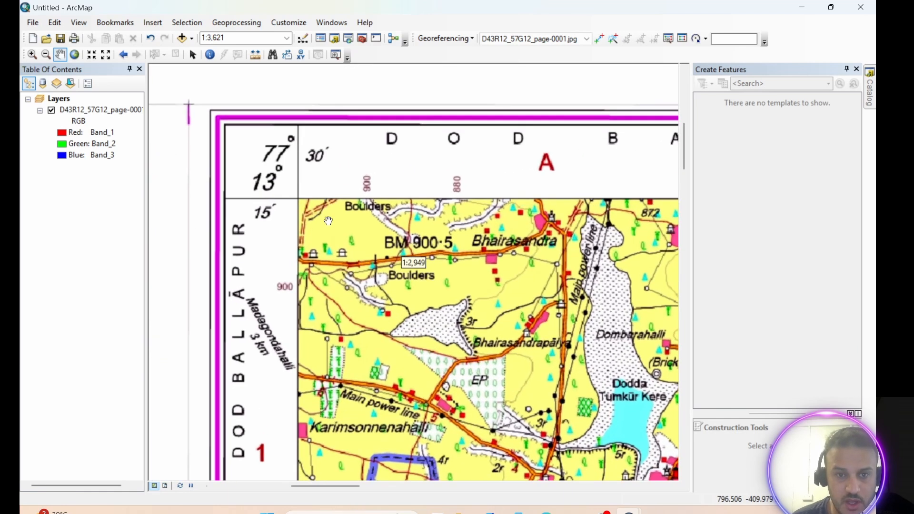
{"action": "left_click_drag", "start_coordinate": [328, 206], "coordinate": [370, 191]}
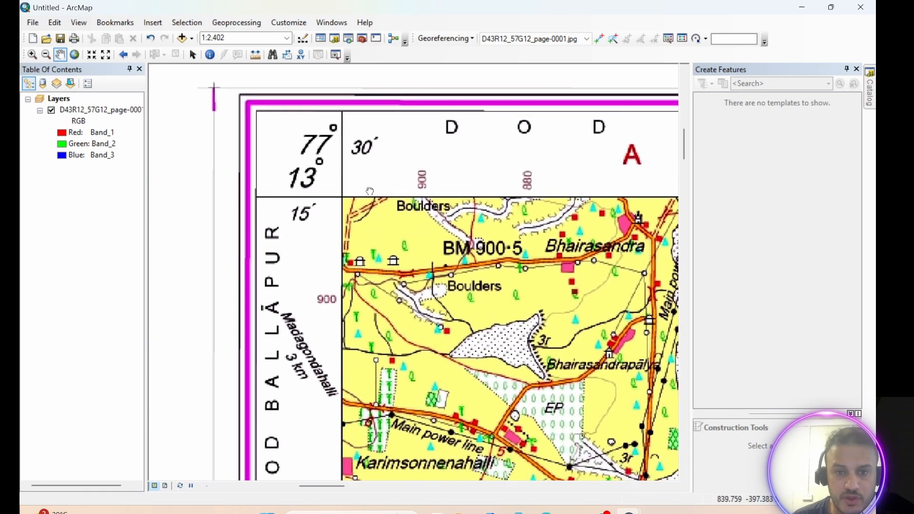
{"action": "scroll", "coordinate": [370, 191], "scroll_direction": "down", "scroll_amount": 2}
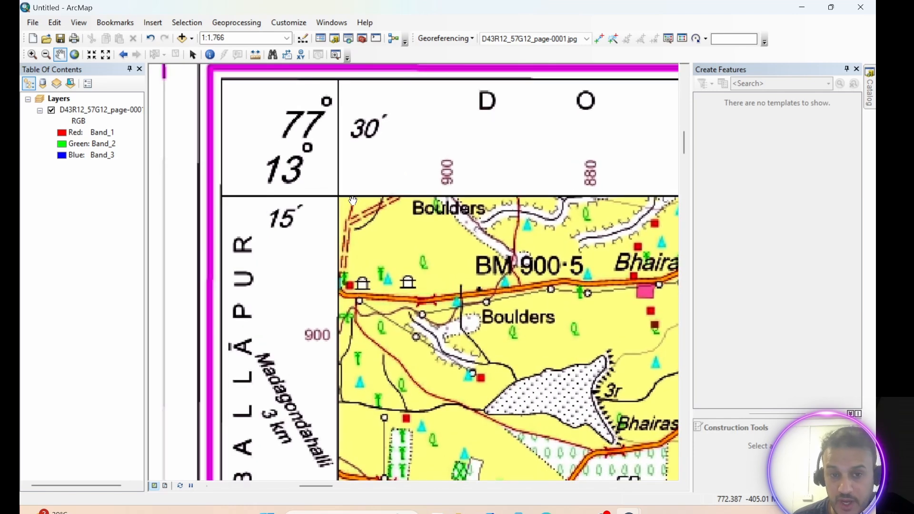
{"action": "scroll", "coordinate": [352, 200], "scroll_direction": "down", "scroll_amount": 1}
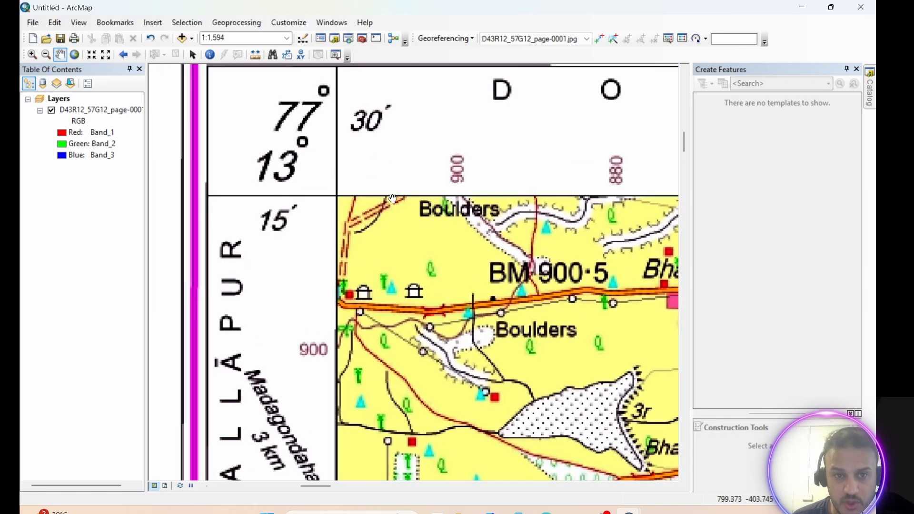
{"action": "left_click_drag", "start_coordinate": [392, 198], "coordinate": [392, 254]}
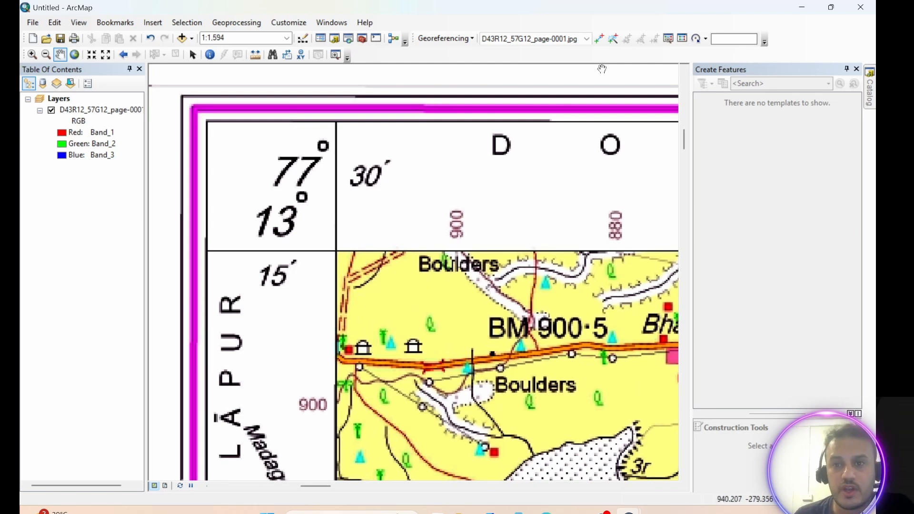
{"action": "left_click", "coordinate": [599, 39]}
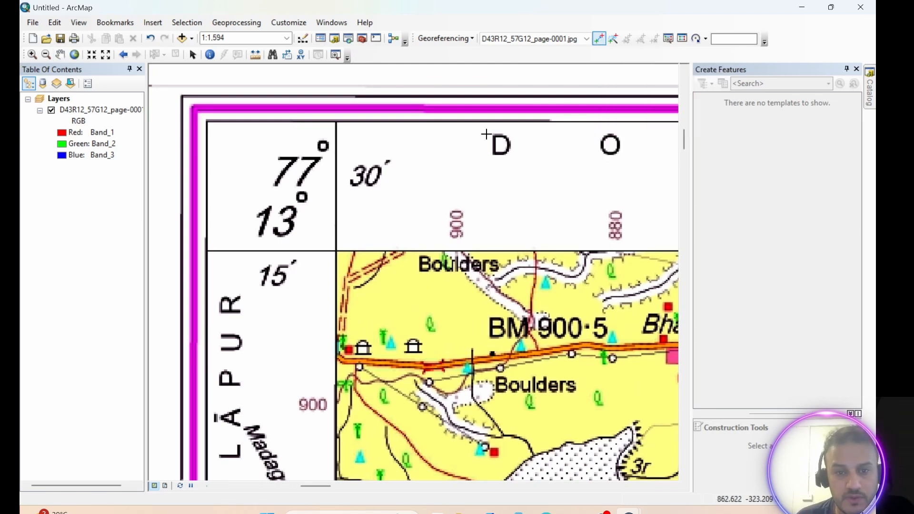
Place control point 1 at the upper-left grid corner and enter its DMS longitude as 77° 30′ 0″ E.
{"action": "left_click", "coordinate": [337, 251]}
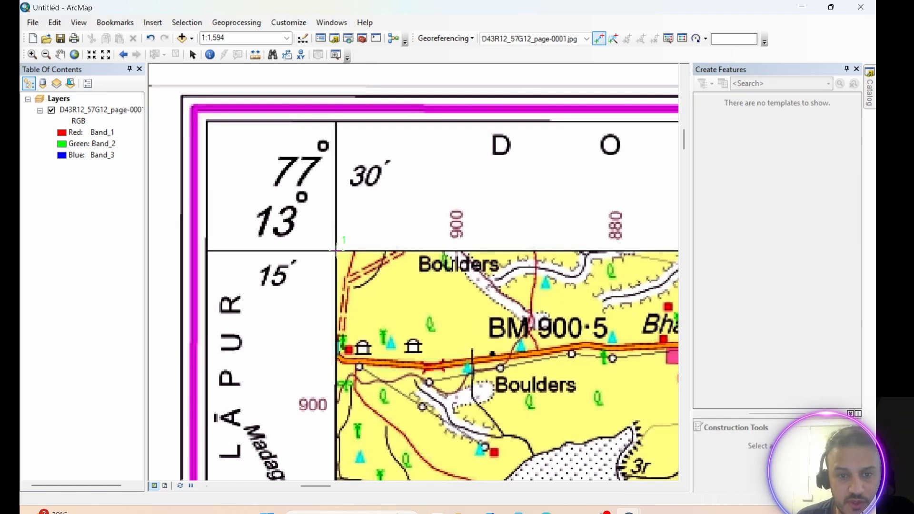
{"action": "right_click", "coordinate": [336, 251]}
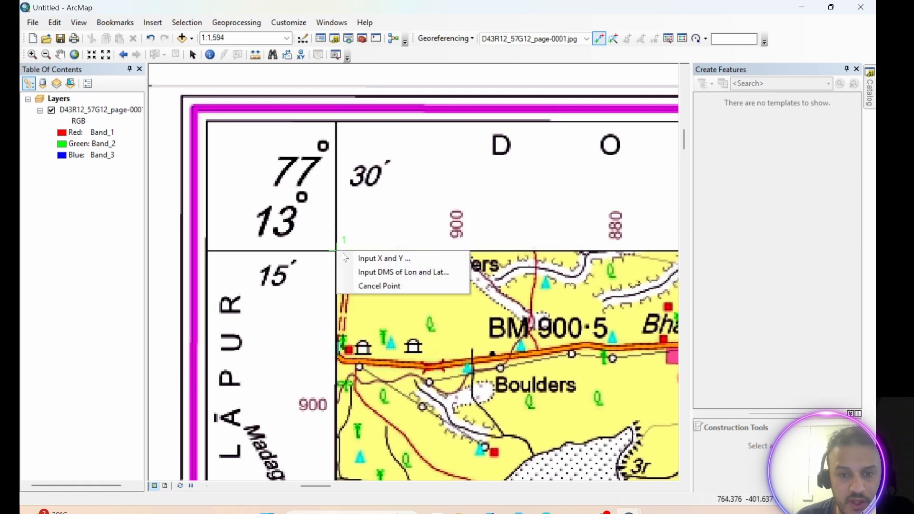
{"action": "left_click", "coordinate": [405, 274]}
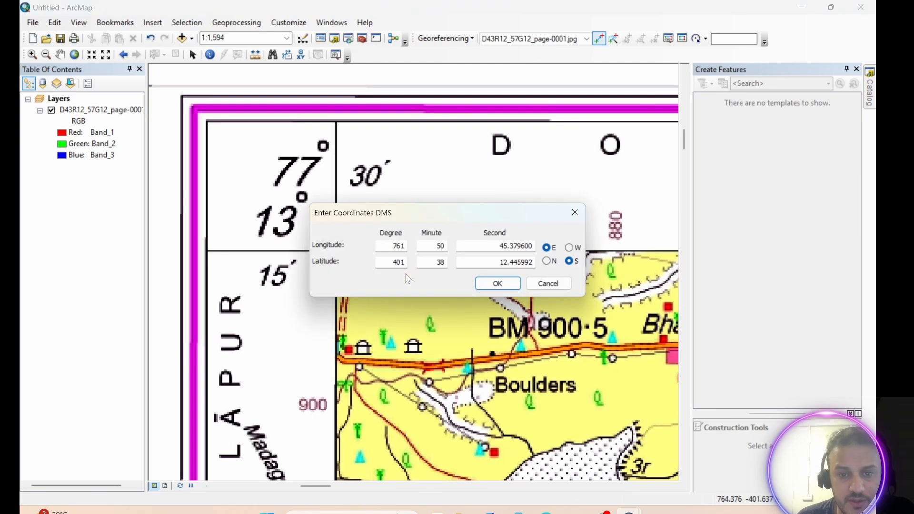
{"action": "left_click_drag", "start_coordinate": [465, 213], "coordinate": [513, 263]}
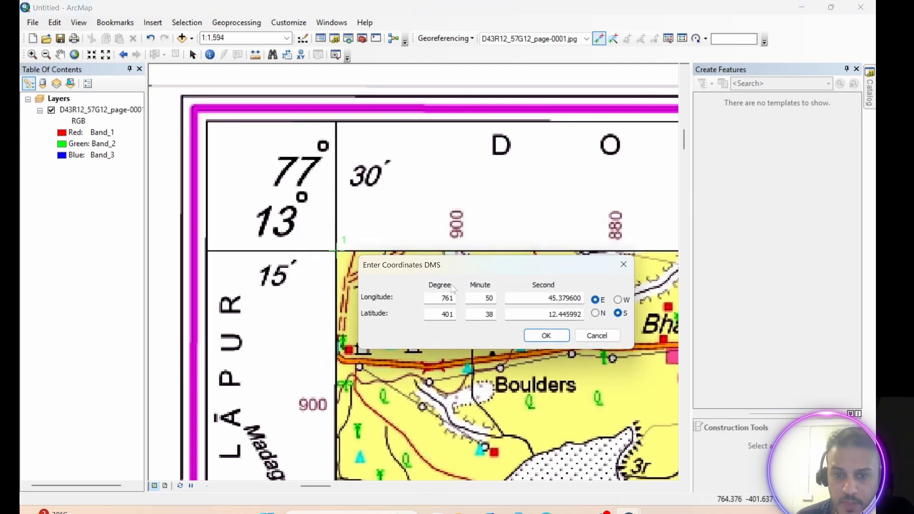
{"action": "left_click_drag", "start_coordinate": [435, 297], "coordinate": [470, 298]}
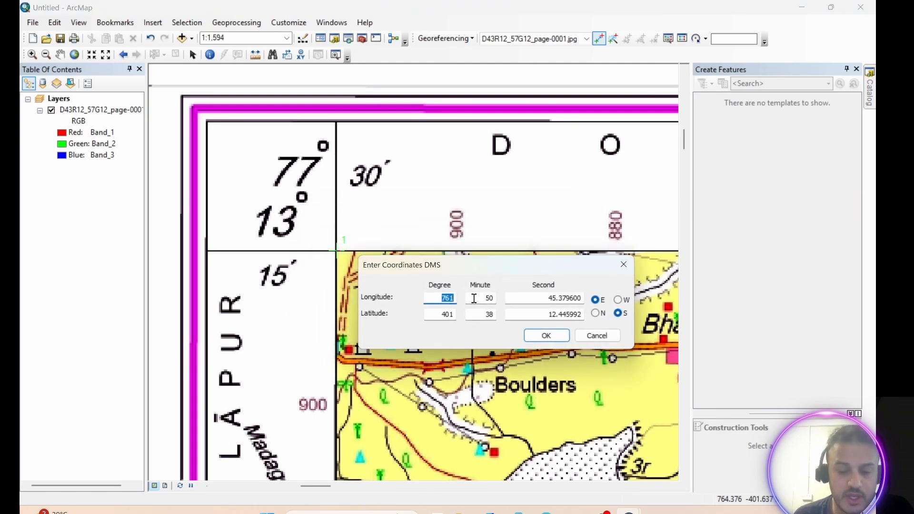
{"action": "type", "text": "77"}
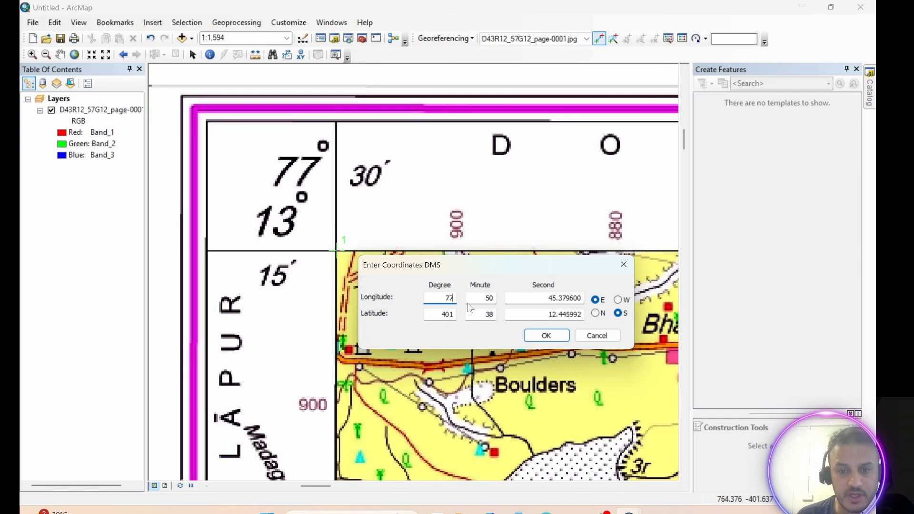
{"action": "left_click_drag", "start_coordinate": [482, 299], "coordinate": [504, 297]}
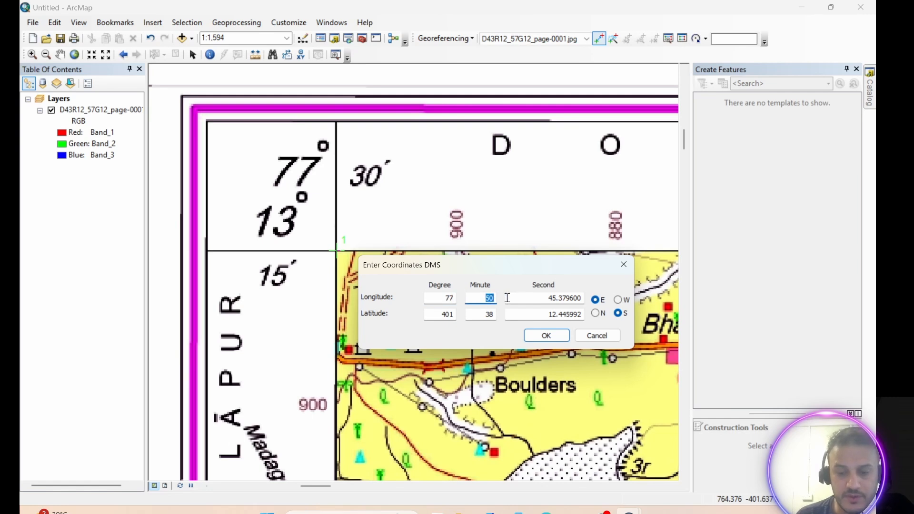
{"action": "type", "text": "3"}
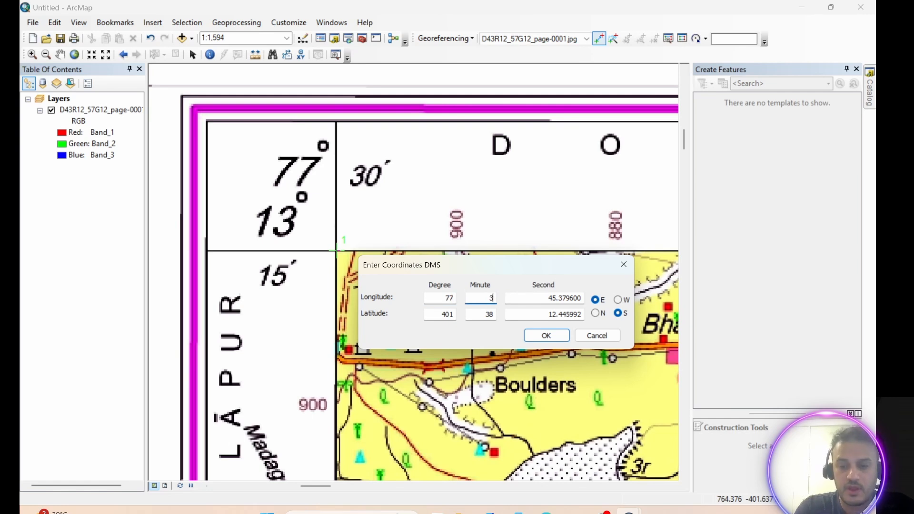
{"action": "left_click_drag", "start_coordinate": [541, 298], "coordinate": [584, 298]}
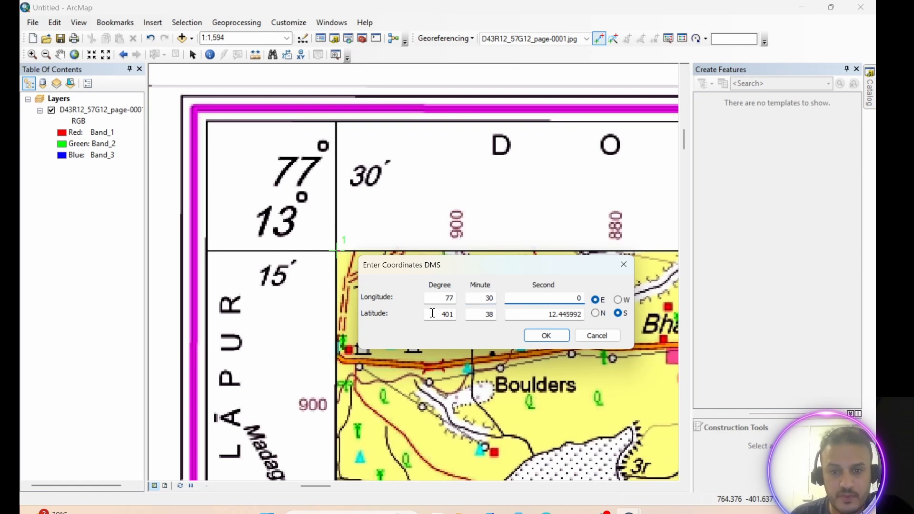
Enter the point's latitude as 13° 15′ 0″, switch the hemisphere to N, and confirm the coordinates.
{"action": "left_click_drag", "start_coordinate": [432, 313], "coordinate": [458, 315]}
{"action": "type", "text": "13"}
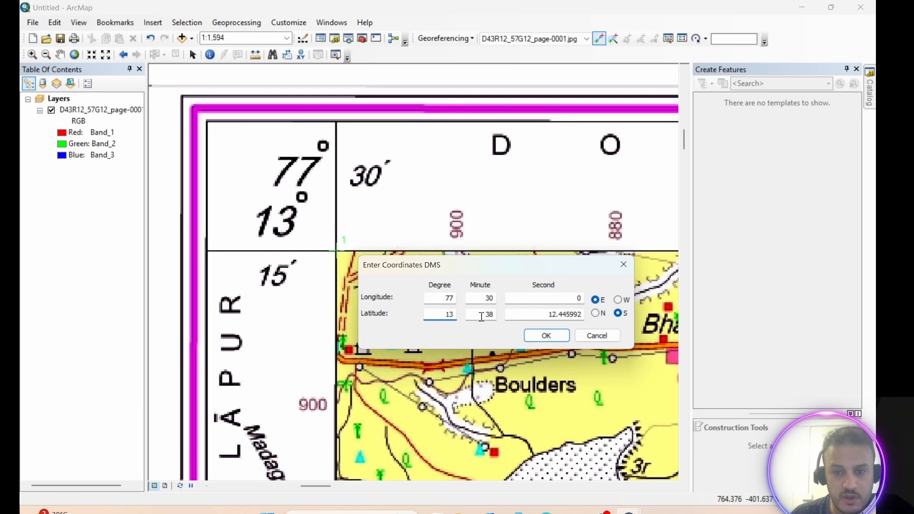
{"action": "left_click_drag", "start_coordinate": [481, 317], "coordinate": [516, 316]}
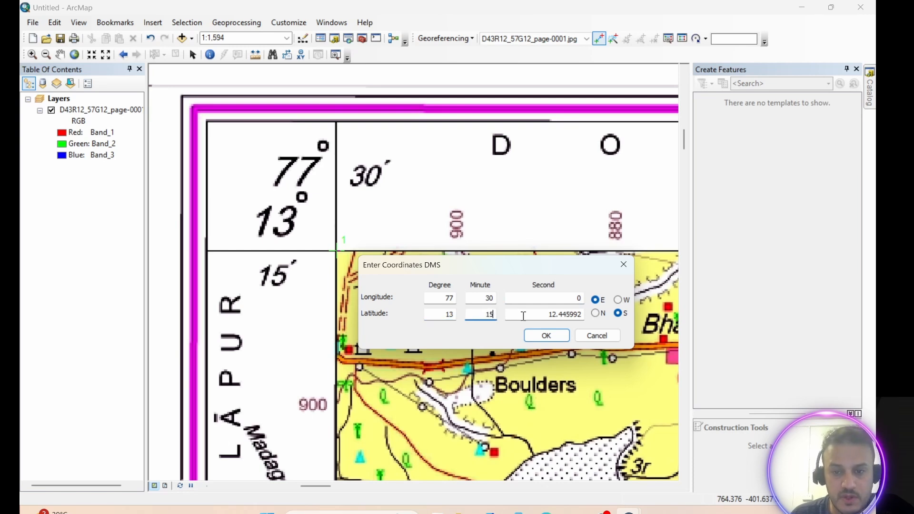
{"action": "left_click_drag", "start_coordinate": [542, 315], "coordinate": [590, 315]}
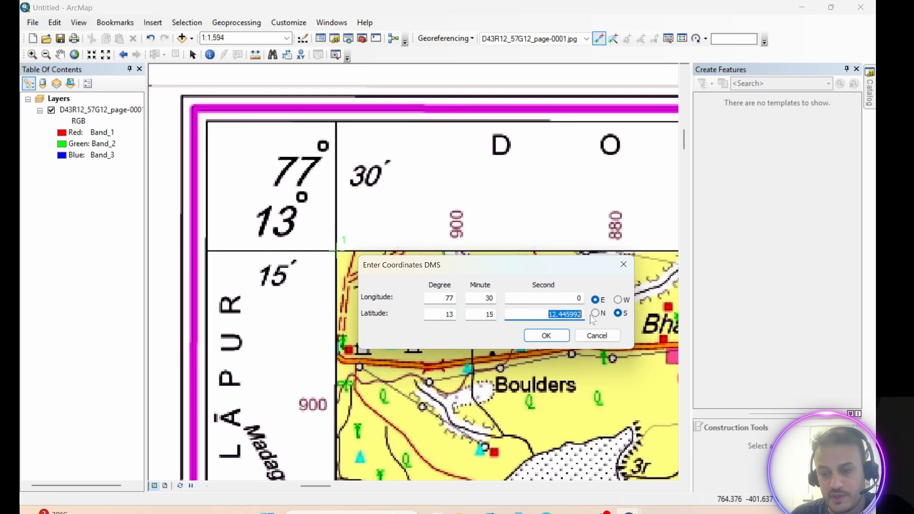
{"action": "type", "text": "0"}
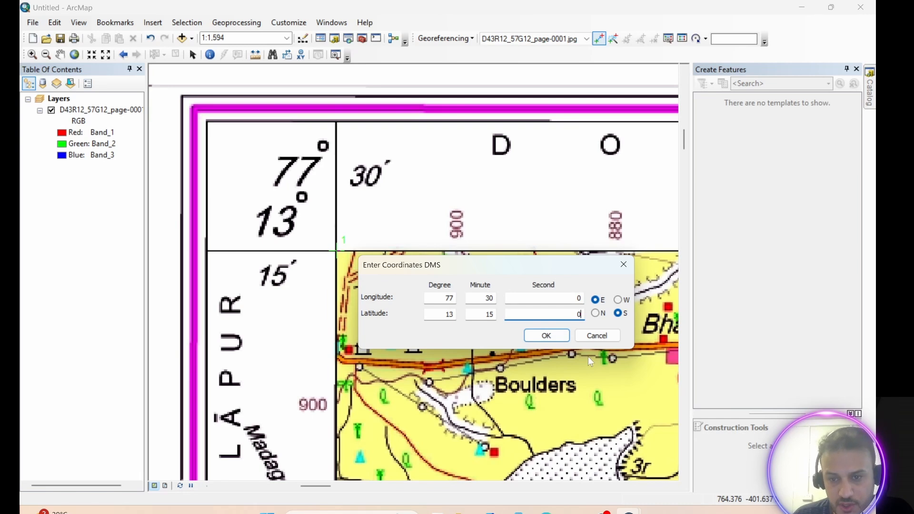
{"action": "left_click", "coordinate": [596, 313]}
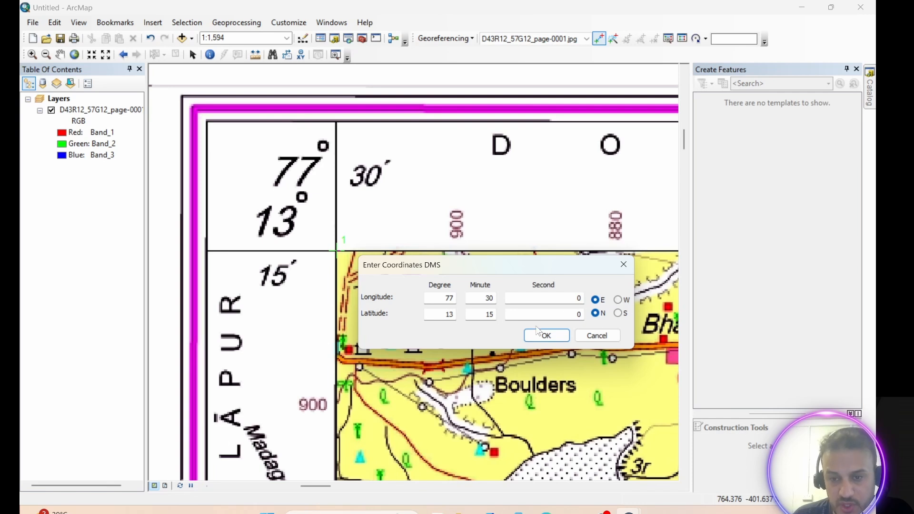
{"action": "left_click", "coordinate": [546, 336]}
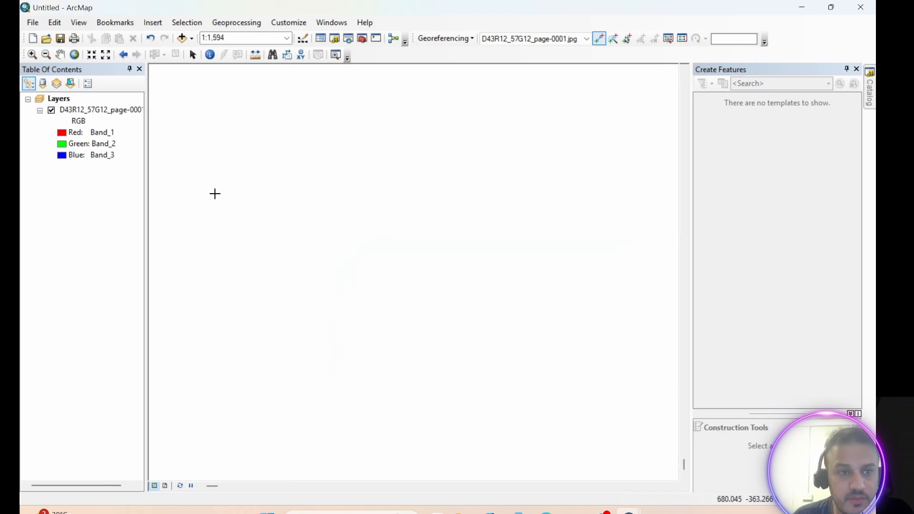
Activate the Add Control Points tool, zoomed in on the map's upper-right grid corner at 77°45′ / 13°15′.
{"action": "left_click", "coordinate": [73, 55]}
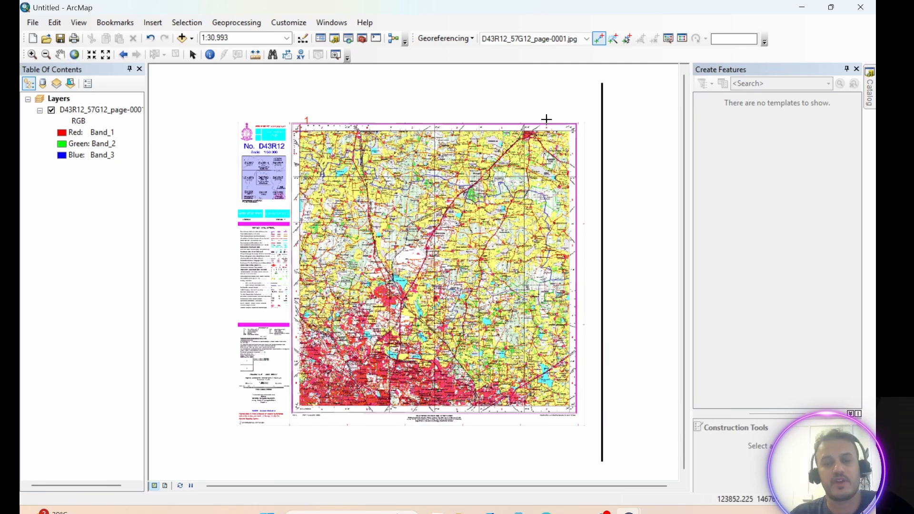
{"action": "scroll", "coordinate": [551, 144], "scroll_direction": "down", "scroll_amount": 4}
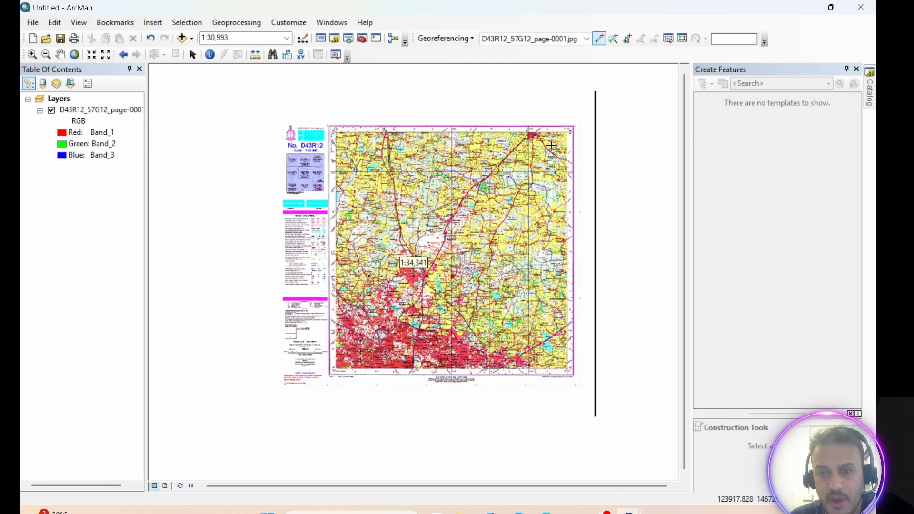
{"action": "scroll", "coordinate": [557, 154], "scroll_direction": "down", "scroll_amount": 5}
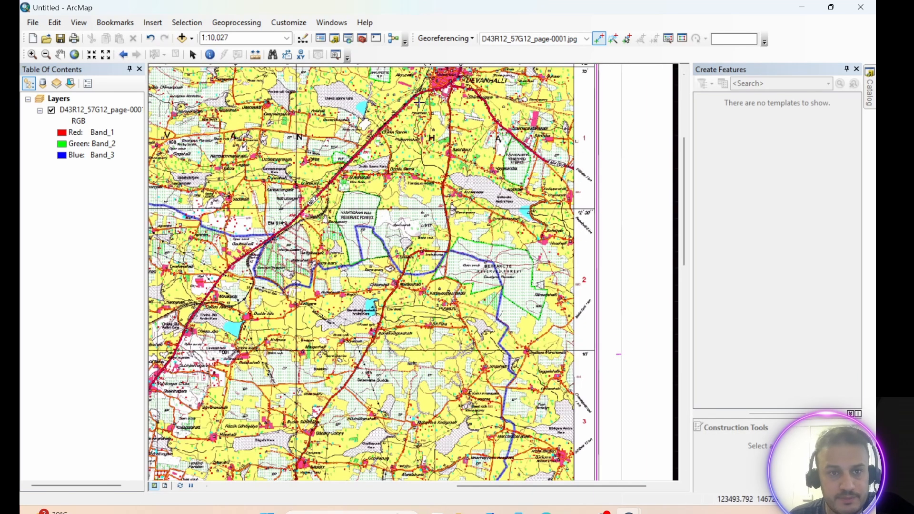
{"action": "left_click", "coordinate": [60, 53]}
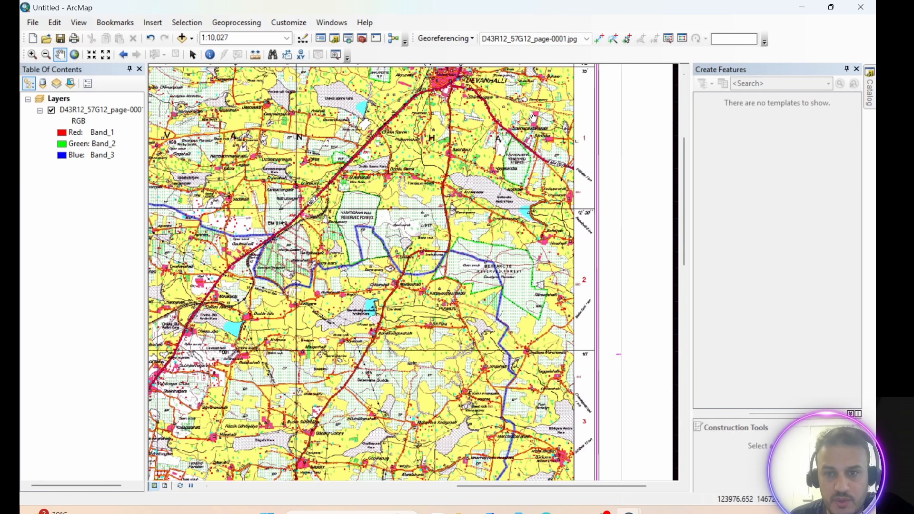
{"action": "left_click_drag", "start_coordinate": [524, 119], "coordinate": [524, 262]}
{"action": "scroll", "coordinate": [577, 190], "scroll_direction": "up", "scroll_amount": 5}
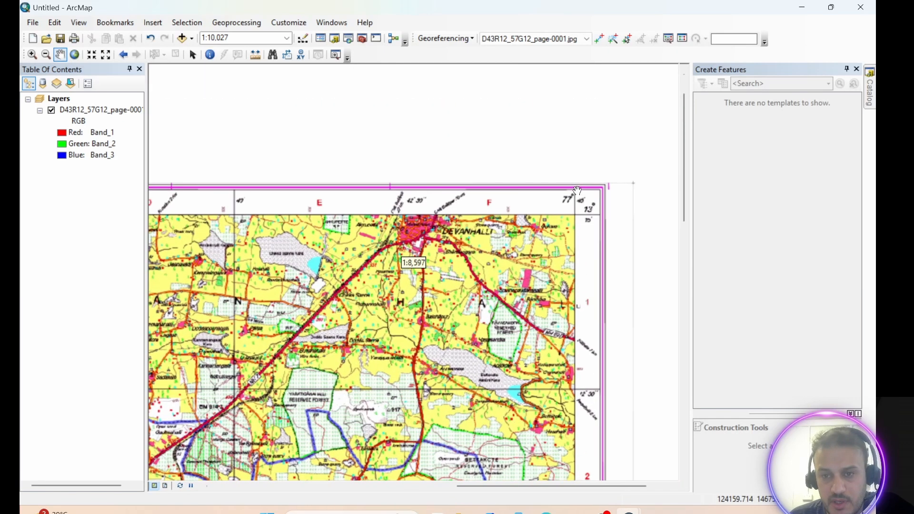
{"action": "scroll", "coordinate": [571, 192], "scroll_direction": "up", "scroll_amount": 2}
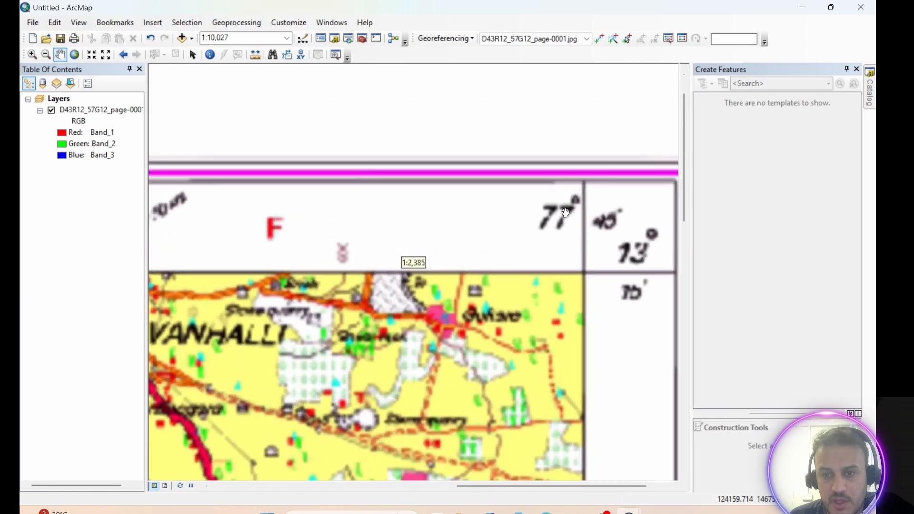
{"action": "left_click_drag", "start_coordinate": [573, 251], "coordinate": [497, 211]}
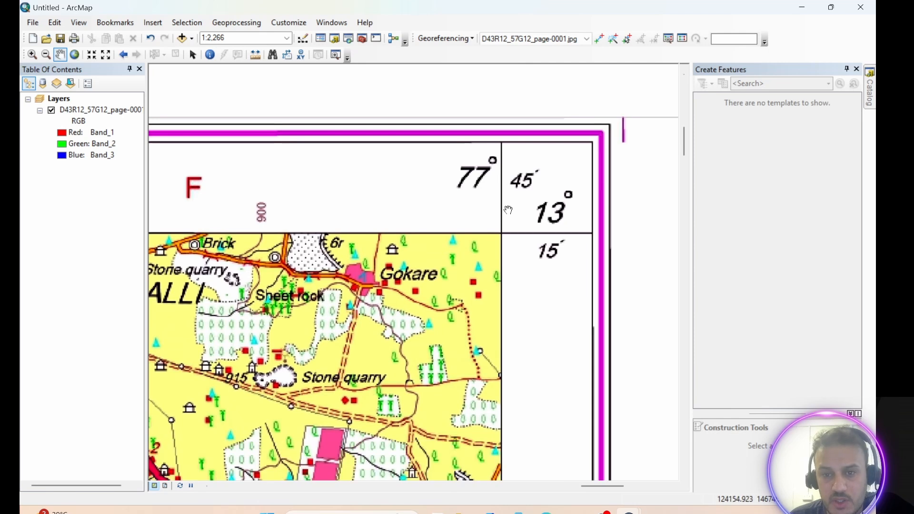
{"action": "scroll", "coordinate": [509, 211], "scroll_direction": "up", "scroll_amount": 2}
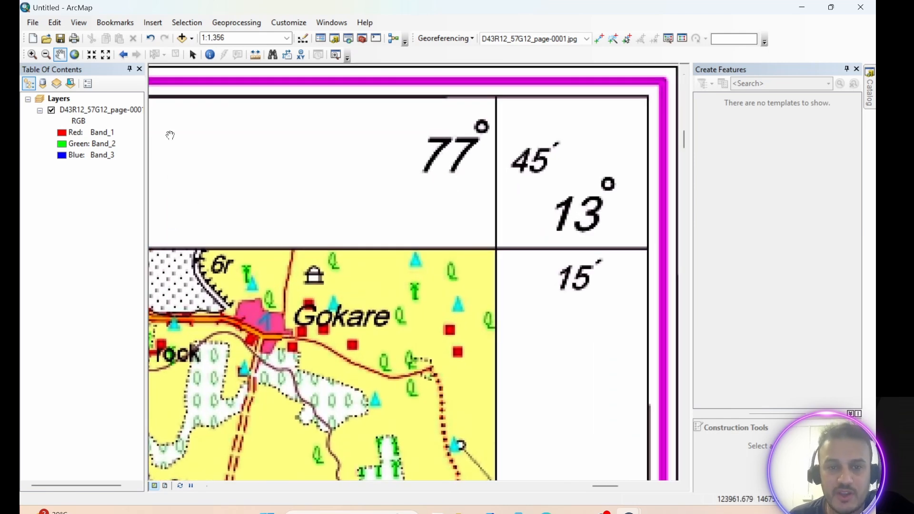
{"action": "left_click", "coordinate": [599, 39]}
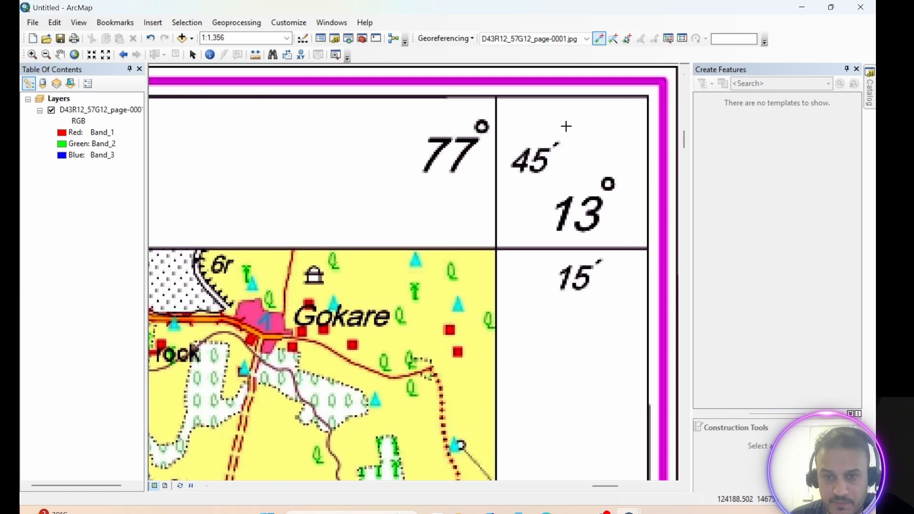
Place control point 2 at the upper-right grid corner and enter its DMS longitude as 77° 45′ 0″ E.
{"action": "left_click", "coordinate": [497, 248]}
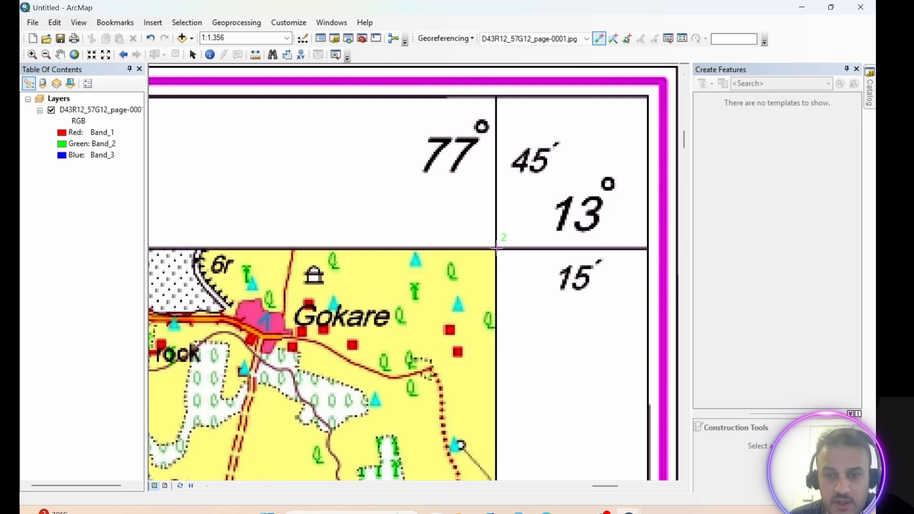
{"action": "right_click", "coordinate": [497, 248]}
{"action": "left_click", "coordinate": [560, 271]}
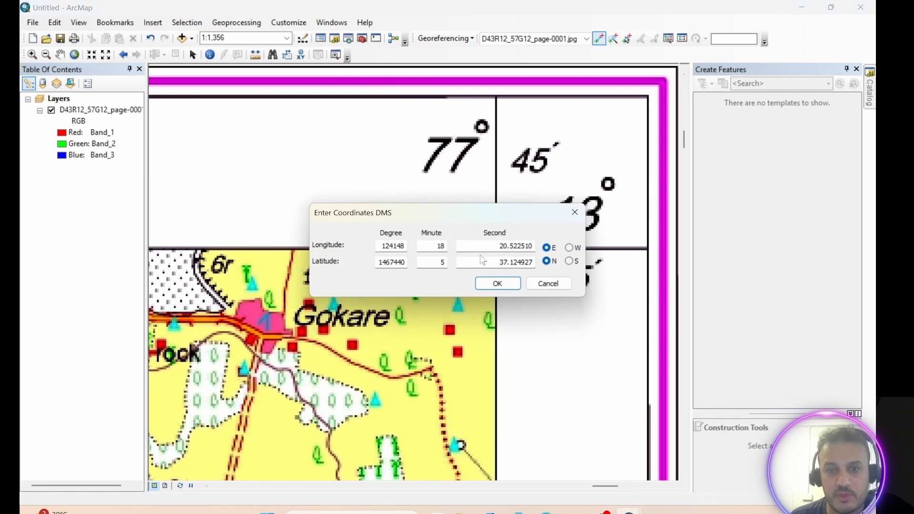
{"action": "left_click_drag", "start_coordinate": [478, 210], "coordinate": [415, 311]}
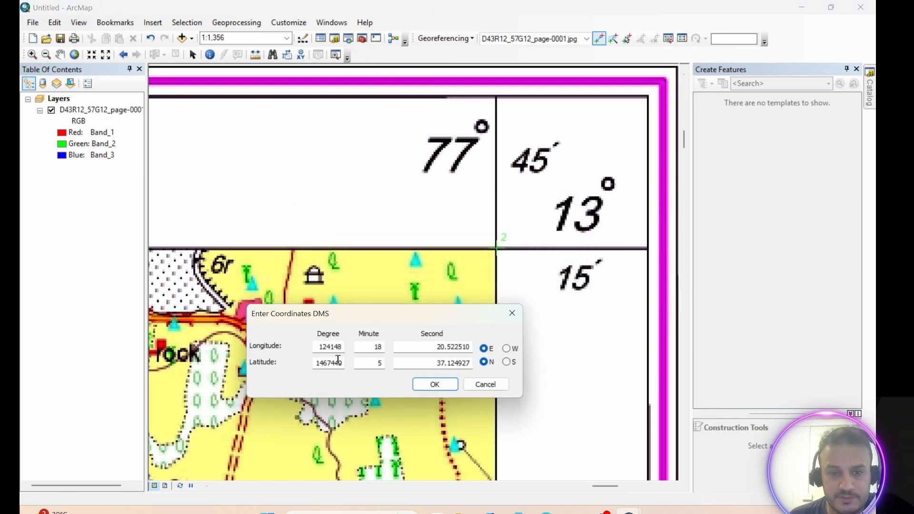
{"action": "left_click_drag", "start_coordinate": [316, 350], "coordinate": [351, 343]}
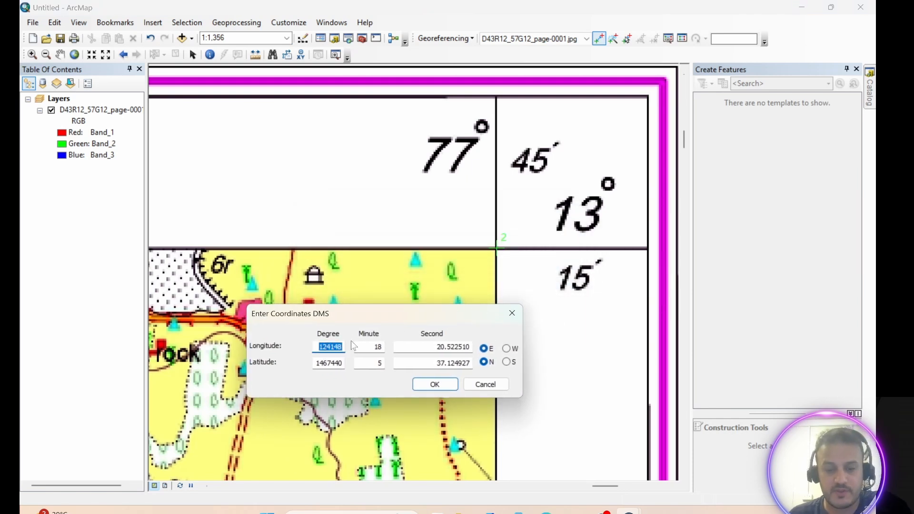
{"action": "type", "text": "77"}
{"action": "mouse_move", "coordinate": [379, 347]}
{"action": "left_mouse_down"}
{"action": "mouse_move", "coordinate": [408, 350]}
{"action": "mouse_move", "coordinate": [388, 346]}
{"action": "left_mouse_up"}
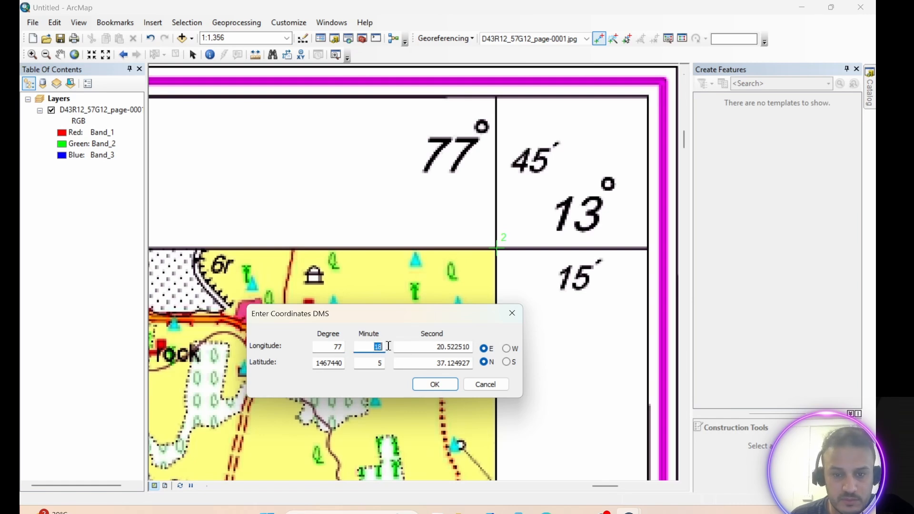
{"action": "type", "text": "45"}
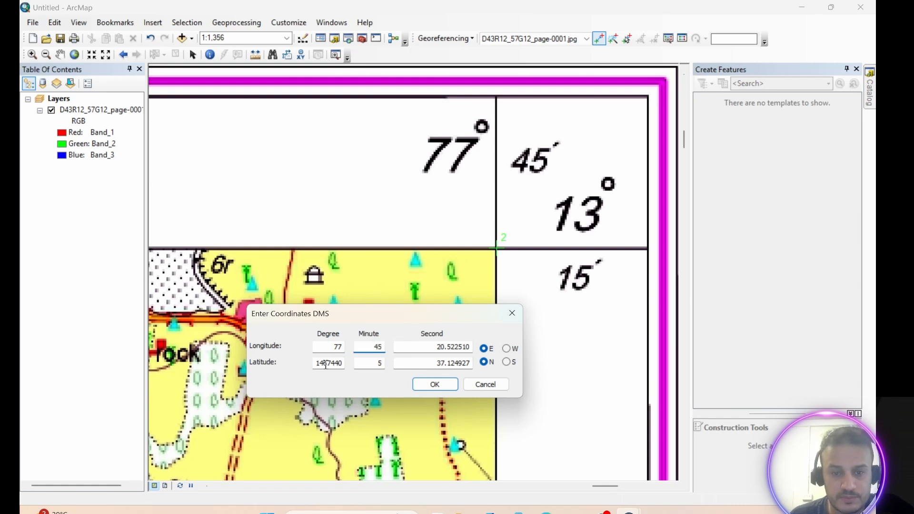
{"action": "left_click_drag", "start_coordinate": [435, 346], "coordinate": [475, 346]}
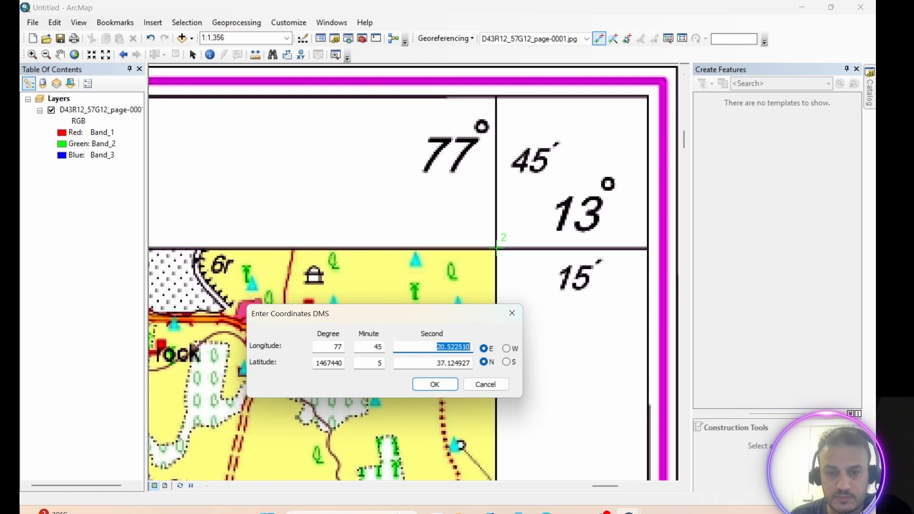
{"action": "type", "text": "0"}
Enter control point 2's latitude as 13° 15′ 0″ N and confirm the coordinates.
{"action": "left_click_drag", "start_coordinate": [315, 365], "coordinate": [359, 367]}
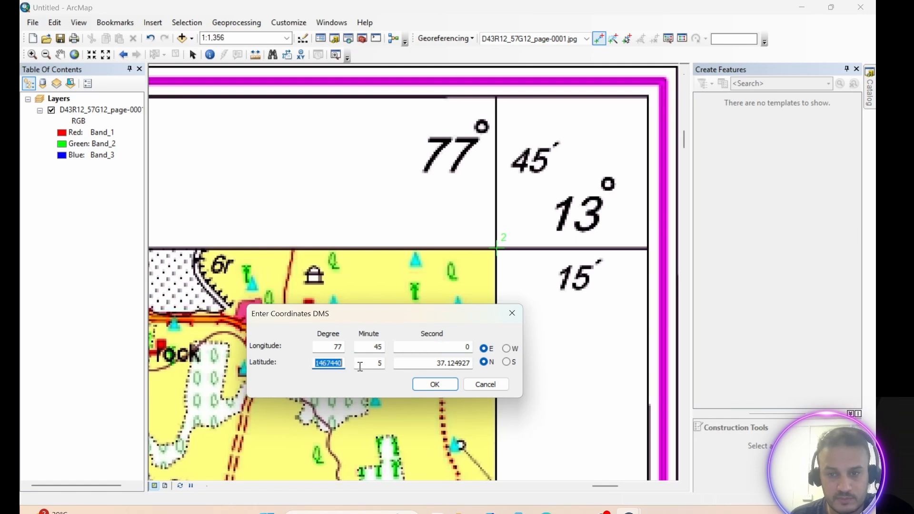
{"action": "type", "text": "13"}
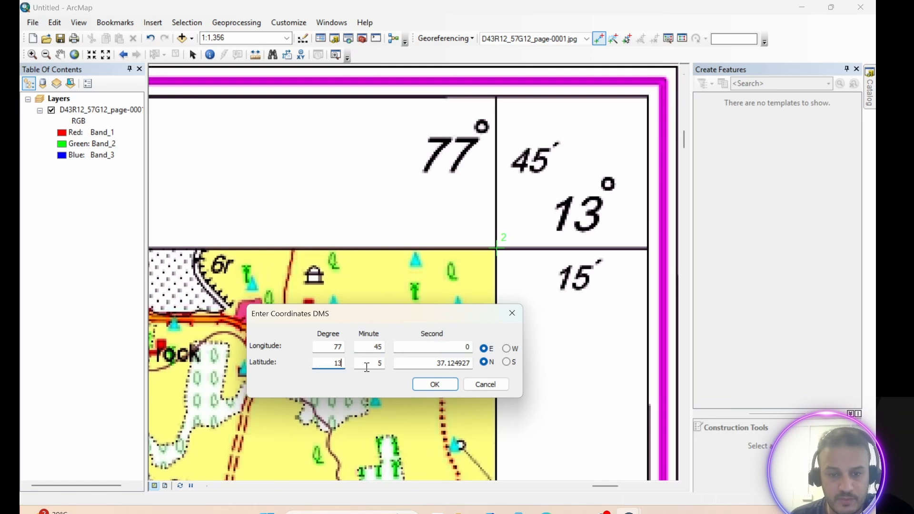
{"action": "left_click_drag", "start_coordinate": [366, 367], "coordinate": [387, 365]}
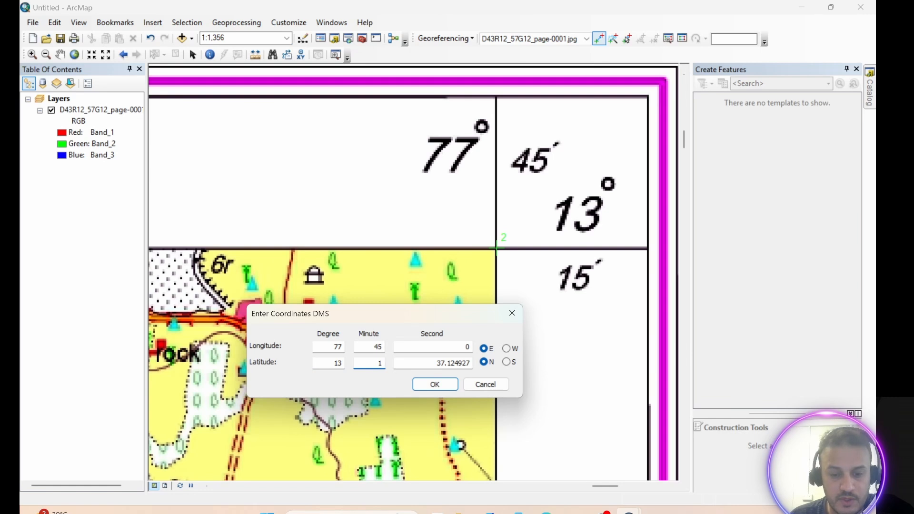
{"action": "left_click_drag", "start_coordinate": [442, 363], "coordinate": [472, 361]}
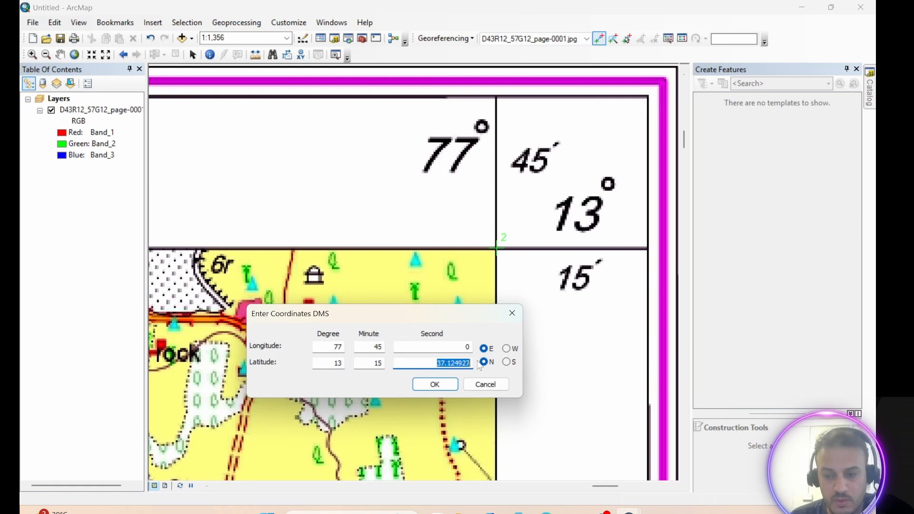
{"action": "type", "text": "0"}
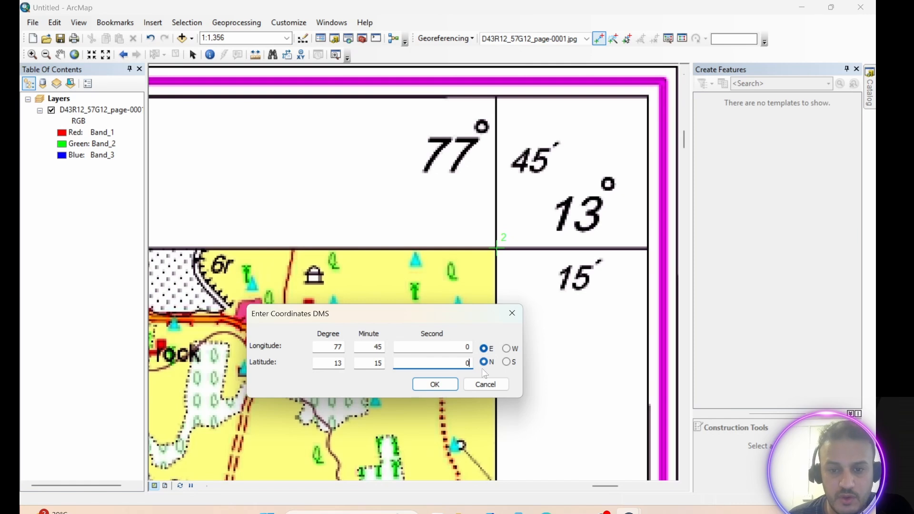
{"action": "left_click", "coordinate": [434, 384]}
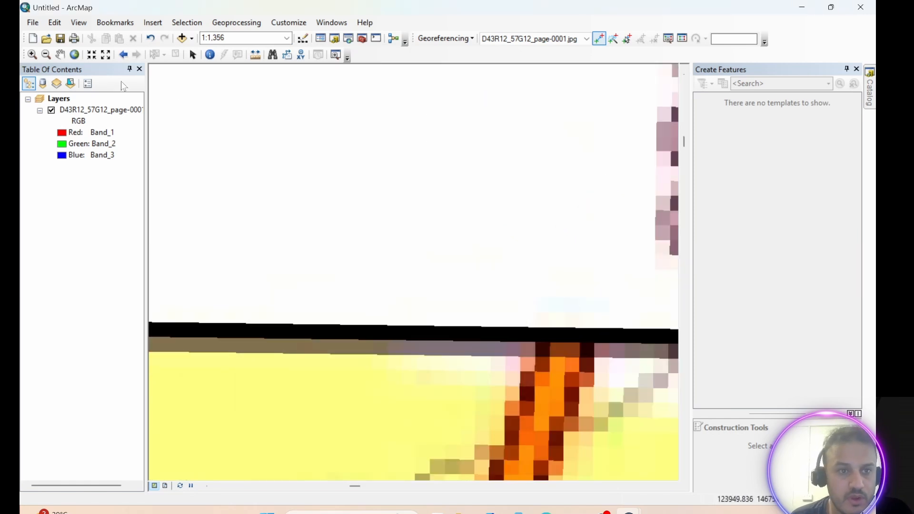
Activate the Add Control Points tool, zoomed in on the map's lower-right grid corner at 77°45′ / 13°0′.
{"action": "left_click", "coordinate": [74, 55]}
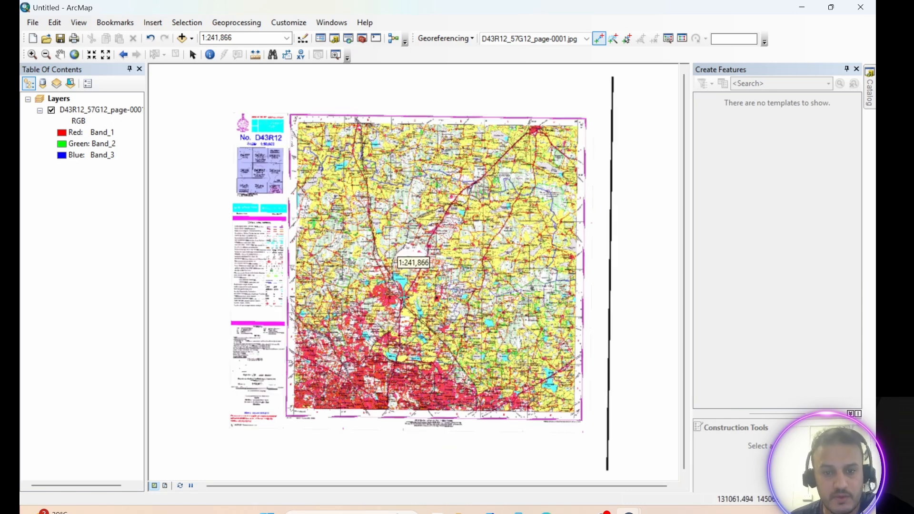
{"action": "scroll", "coordinate": [404, 292], "scroll_direction": "up", "scroll_amount": 2}
{"action": "scroll", "coordinate": [404, 297], "scroll_direction": "up", "scroll_amount": 2}
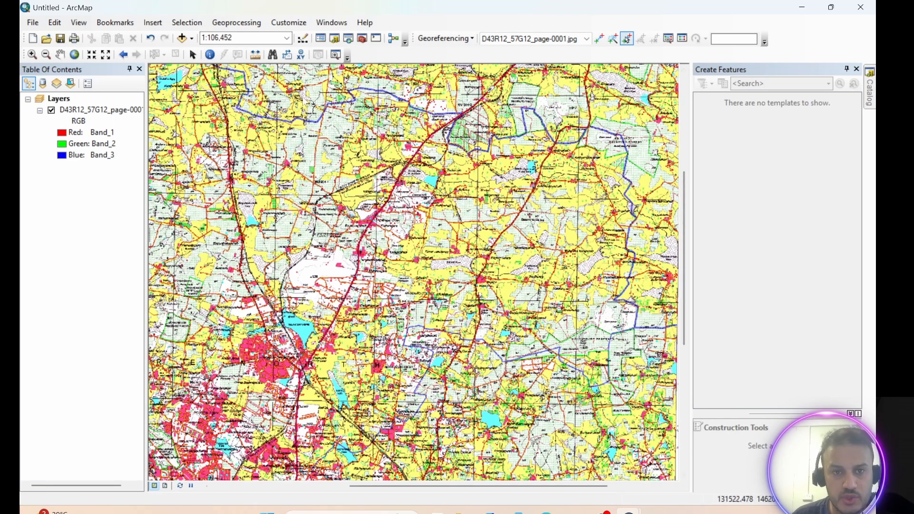
{"action": "left_click", "coordinate": [60, 54]}
{"action": "left_click_drag", "start_coordinate": [536, 300], "coordinate": [478, 104]}
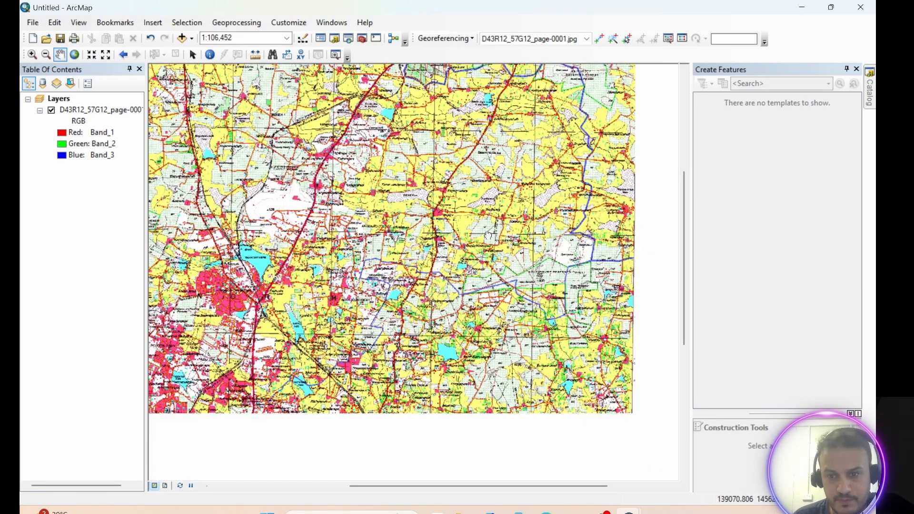
{"action": "left_click_drag", "start_coordinate": [627, 239], "coordinate": [453, 98]}
{"action": "scroll", "coordinate": [493, 265], "scroll_direction": "up", "scroll_amount": 2}
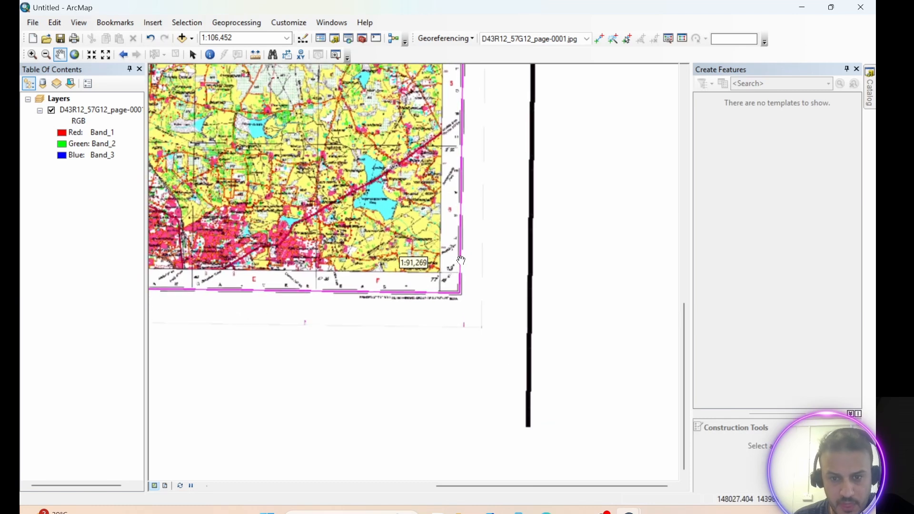
{"action": "scroll", "coordinate": [491, 263], "scroll_direction": "up", "scroll_amount": 1}
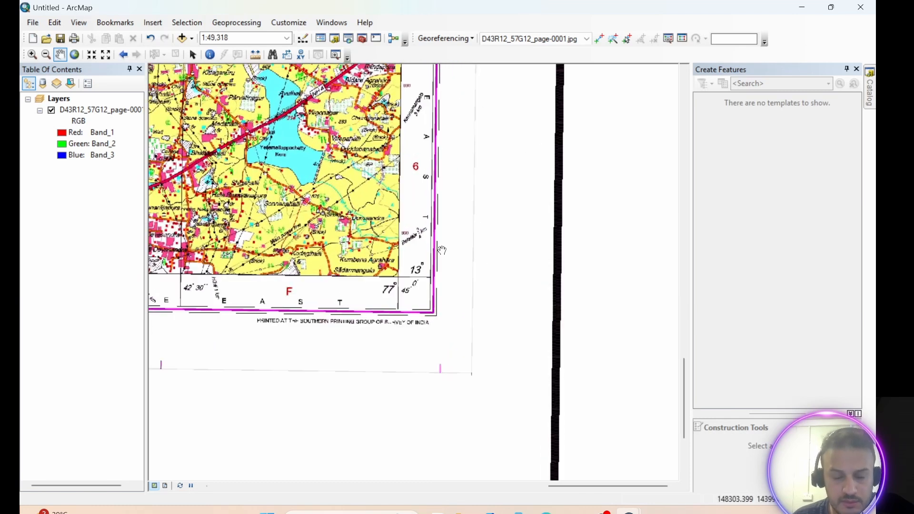
{"action": "left_click_drag", "start_coordinate": [443, 245], "coordinate": [547, 251]}
{"action": "scroll", "coordinate": [495, 257], "scroll_direction": "up", "scroll_amount": 2}
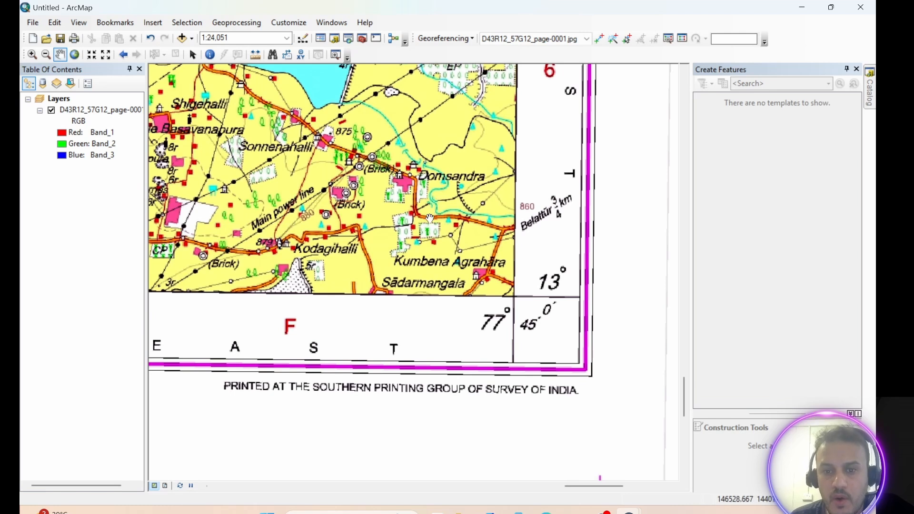
{"action": "scroll", "coordinate": [525, 227], "scroll_direction": "up", "scroll_amount": 1}
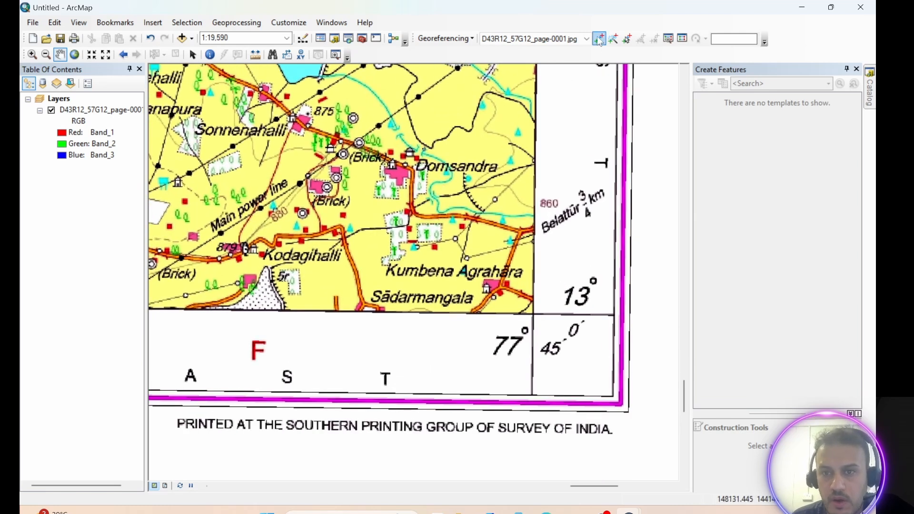
{"action": "left_click", "coordinate": [598, 39]}
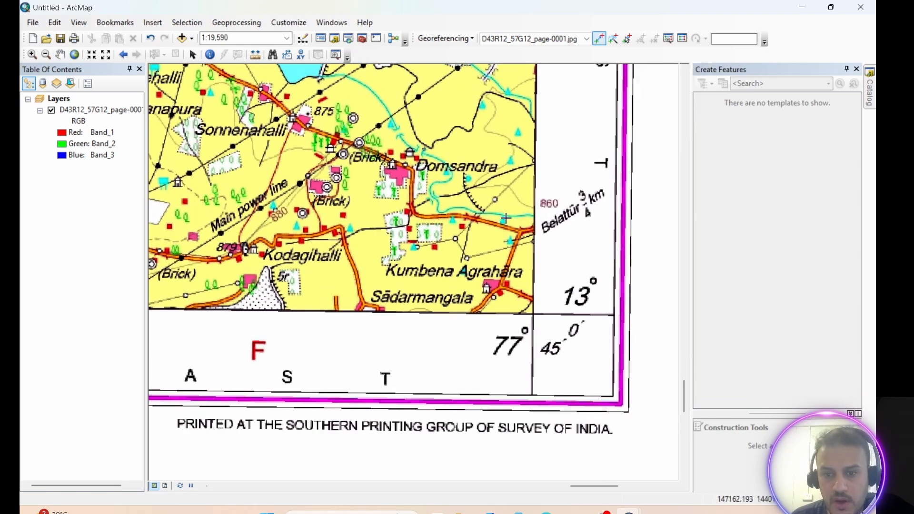
Place control point 3 at the lower-right grid corner and enter its longitude as 77° 45′.
{"action": "left_click", "coordinate": [533, 313]}
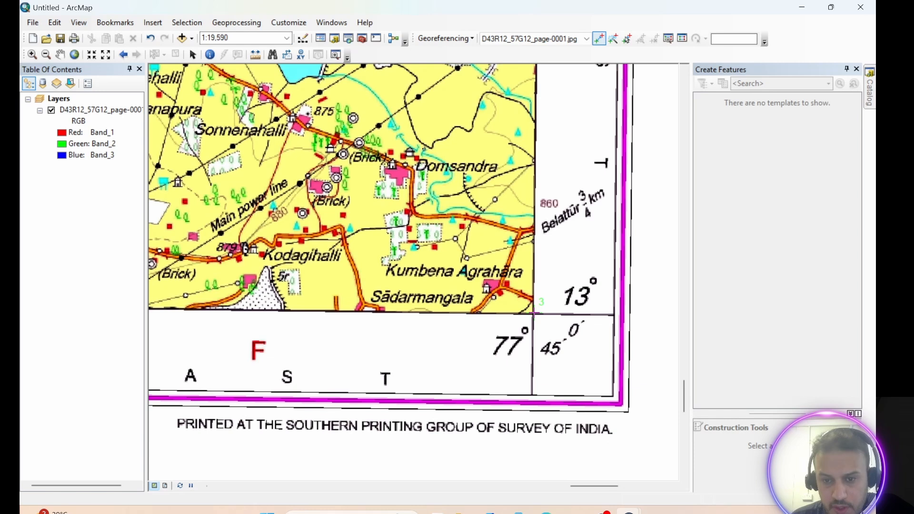
{"action": "right_click", "coordinate": [534, 313]}
{"action": "left_click", "coordinate": [574, 335]}
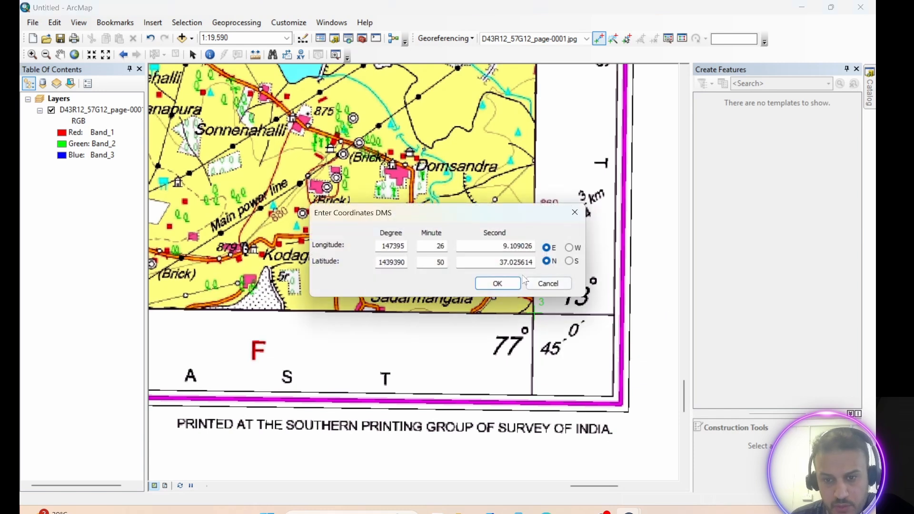
{"action": "left_click_drag", "start_coordinate": [383, 247], "coordinate": [409, 246]}
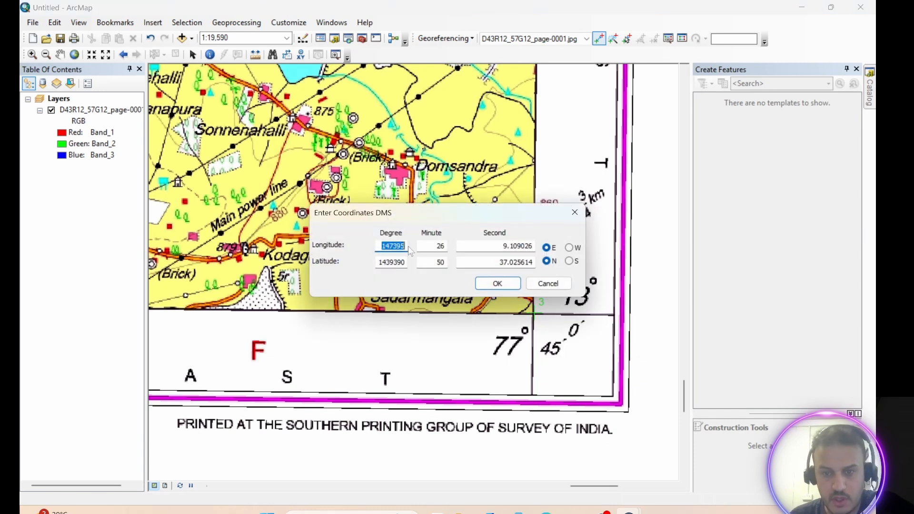
{"action": "type", "text": "77"}
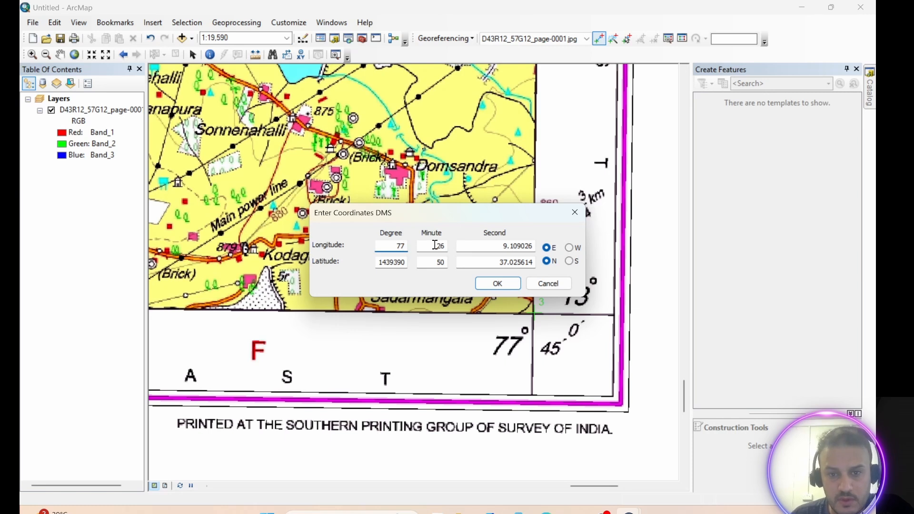
{"action": "left_click_drag", "start_coordinate": [433, 245], "coordinate": [462, 245]}
Enter the point's latitude as 13° 0′ 0″, set the longitude seconds to 0, and confirm the coordinates.
{"action": "left_click_drag", "start_coordinate": [489, 205], "coordinate": [426, 185]}
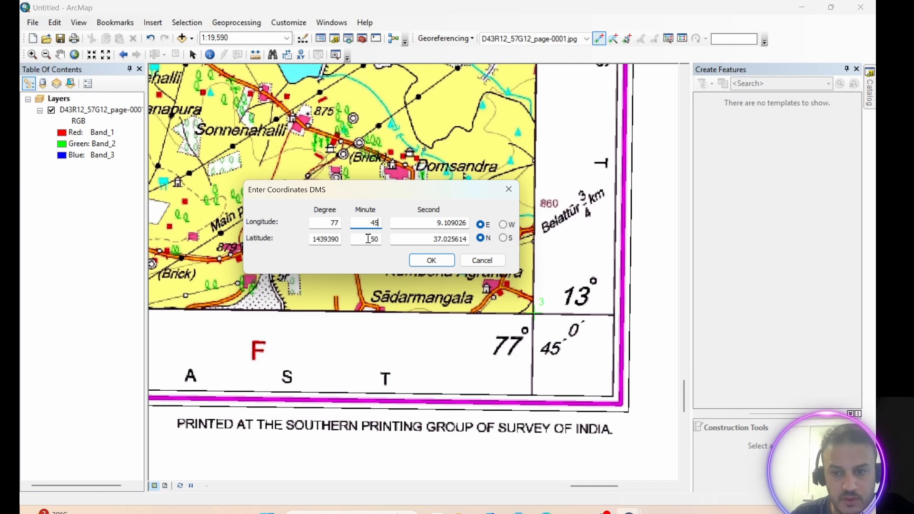
{"action": "double_click", "coordinate": [316, 242]}
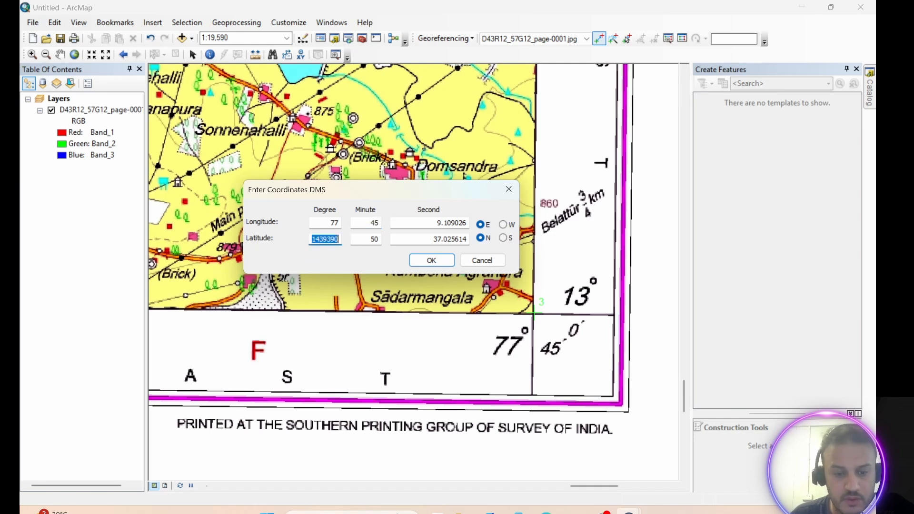
{"action": "type", "text": "13"}
{"action": "double_click", "coordinate": [365, 238]}
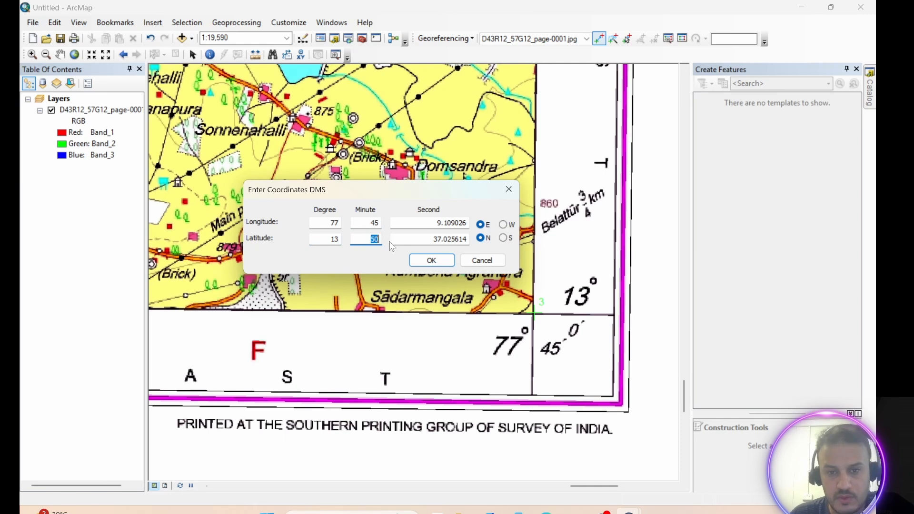
{"action": "type", "text": "0"}
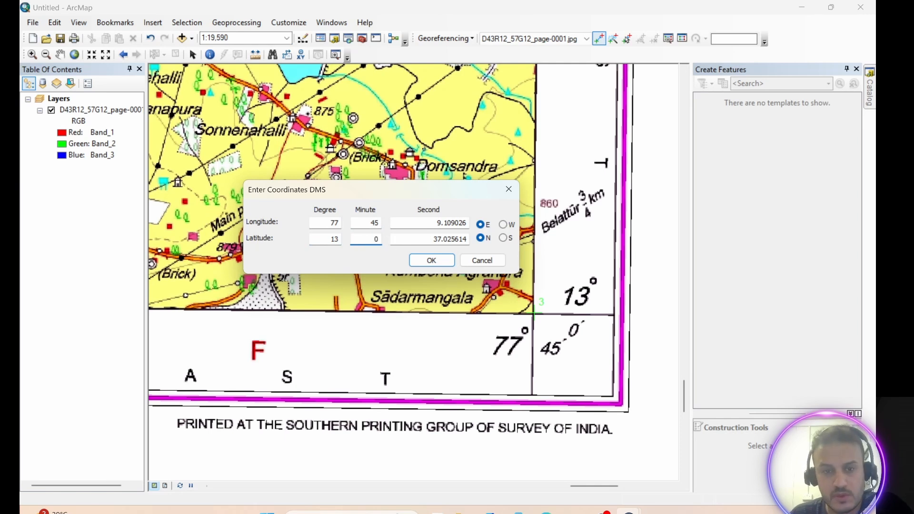
{"action": "double_click", "coordinate": [423, 237]}
{"action": "type", "text": "0"}
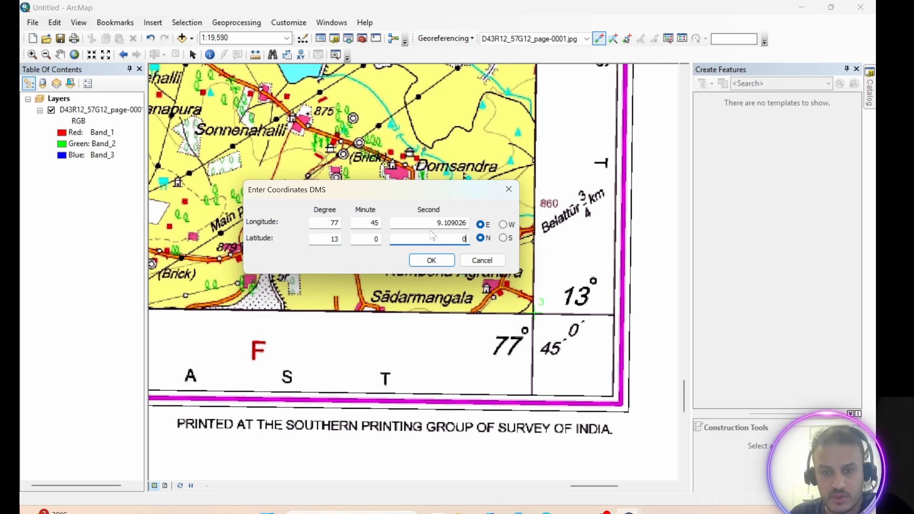
{"action": "left_click_drag", "start_coordinate": [437, 222], "coordinate": [442, 222]}
{"action": "double_click", "coordinate": [442, 222]}
{"action": "type", "text": "0"}
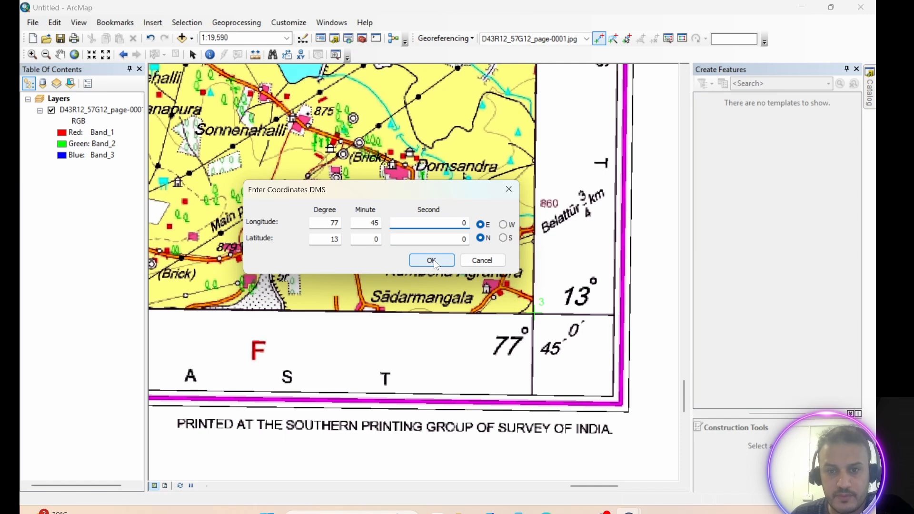
{"action": "left_click", "coordinate": [434, 260]}
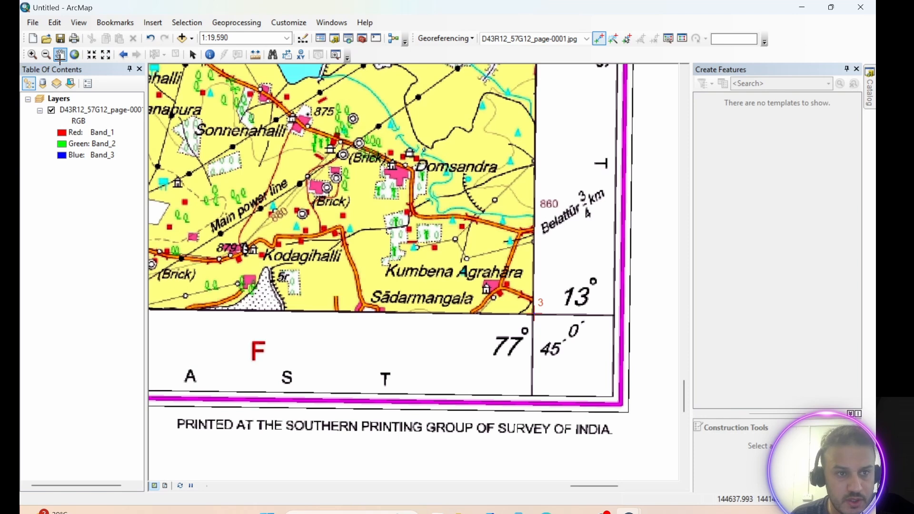
Activate the Add Control Points tool, panned to the map's lower-left grid corner at 77°30′ / 13°0′.
{"action": "left_click", "coordinate": [60, 54]}
{"action": "mouse_move", "coordinate": [259, 229]}
{"action": "left_mouse_down"}
{"action": "mouse_move", "coordinate": [438, 247]}
{"action": "mouse_move", "coordinate": [427, 191]}
{"action": "mouse_move", "coordinate": [497, 287]}
{"action": "left_mouse_up"}
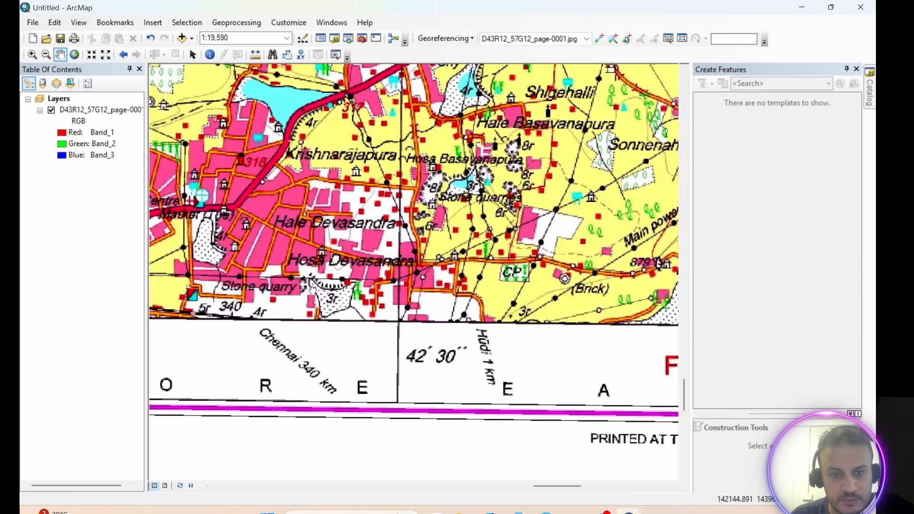
{"action": "left_click_drag", "start_coordinate": [219, 286], "coordinate": [495, 287]}
{"action": "left_click_drag", "start_coordinate": [343, 288], "coordinate": [583, 292]}
{"action": "left_click_drag", "start_coordinate": [286, 284], "coordinate": [575, 294]}
{"action": "left_click_drag", "start_coordinate": [188, 286], "coordinate": [473, 292]}
{"action": "left_click_drag", "start_coordinate": [403, 284], "coordinate": [766, 287]}
{"action": "left_click_drag", "start_coordinate": [464, 281], "coordinate": [793, 297]}
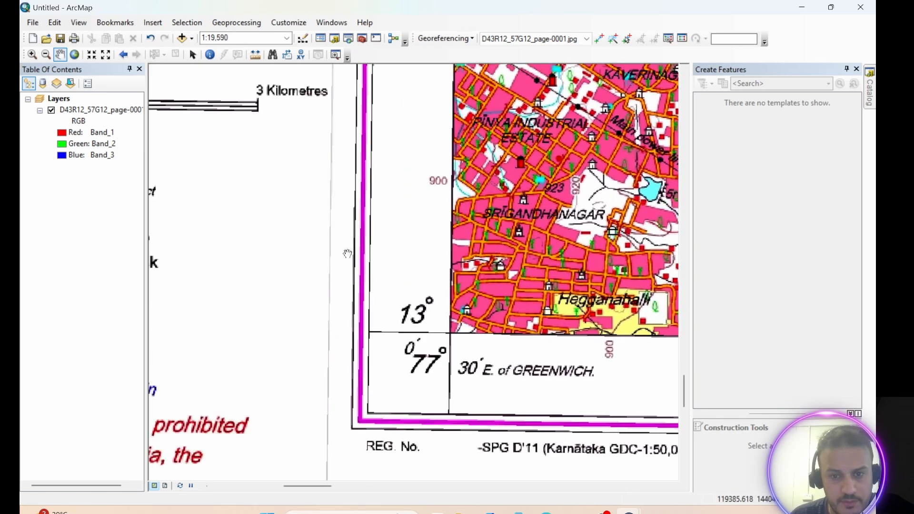
{"action": "left_click", "coordinate": [599, 39]}
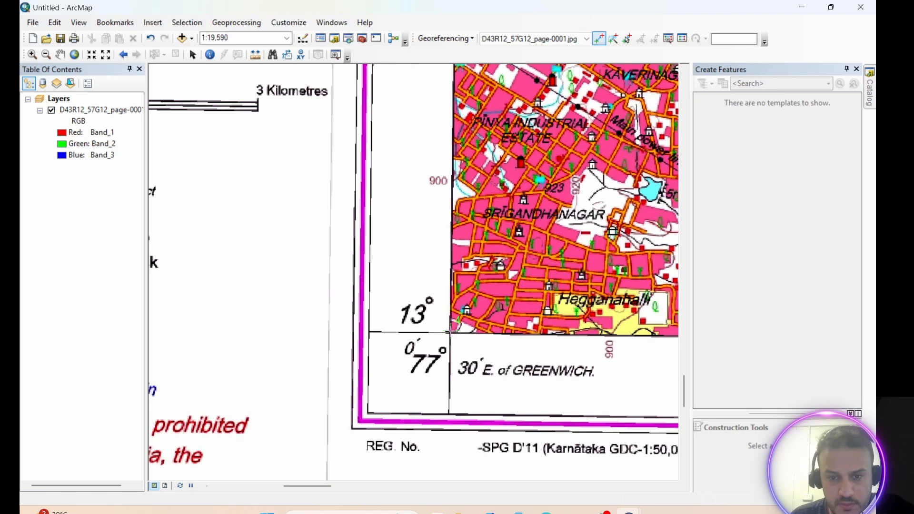
Place control point 4 at the lower-left grid corner and enter its DMS longitude as 77° 30′ 0″ E.
{"action": "left_click", "coordinate": [450, 331]}
{"action": "right_click", "coordinate": [450, 331]}
{"action": "left_click", "coordinate": [516, 352]}
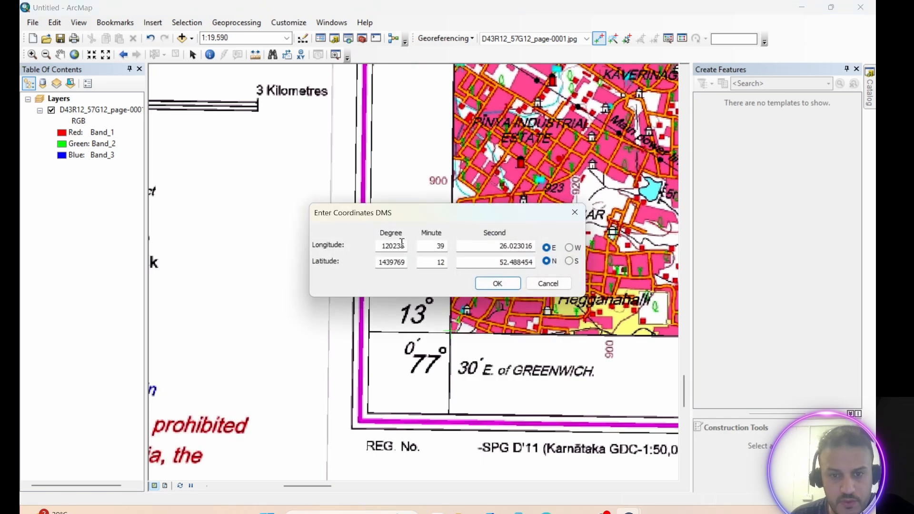
{"action": "left_click_drag", "start_coordinate": [456, 212], "coordinate": [573, 168]}
{"action": "double_click", "coordinate": [508, 201]}
{"action": "type", "text": "77"}
{"action": "left_click", "coordinate": [551, 202]}
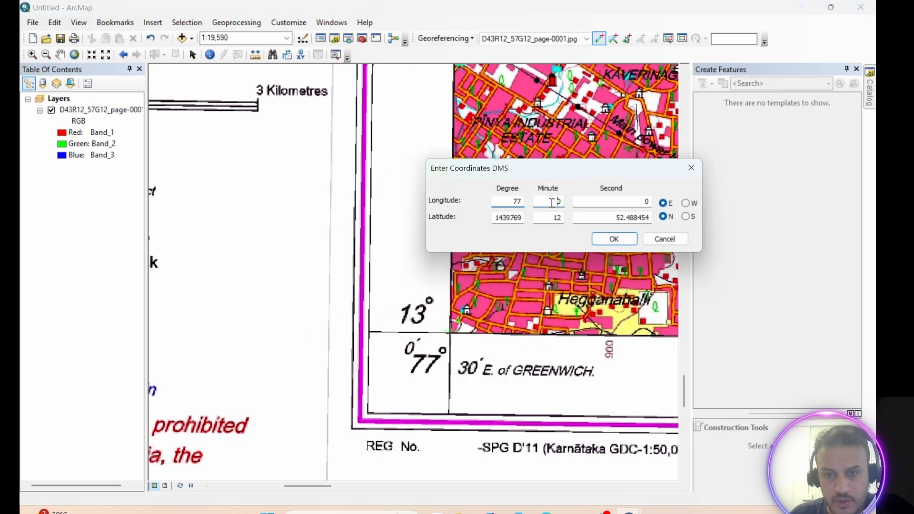
{"action": "double_click", "coordinate": [552, 201]}
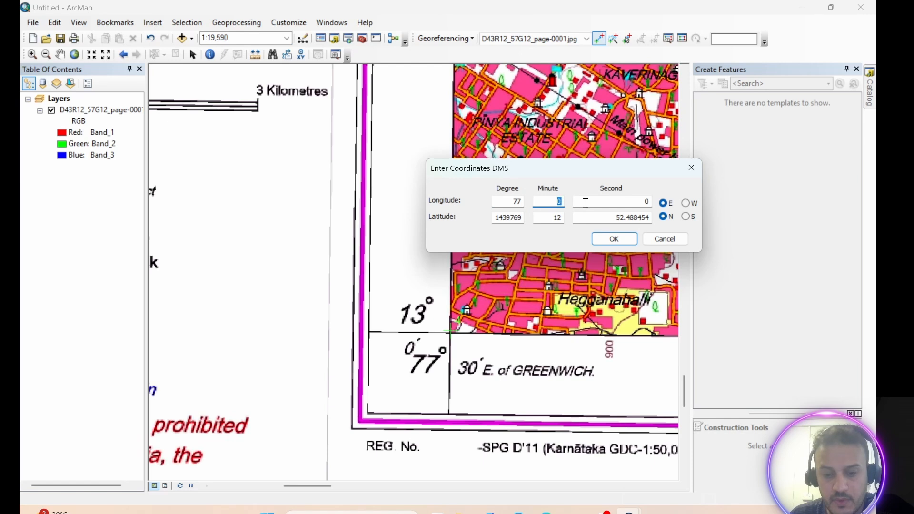
{"action": "type", "text": "3"}
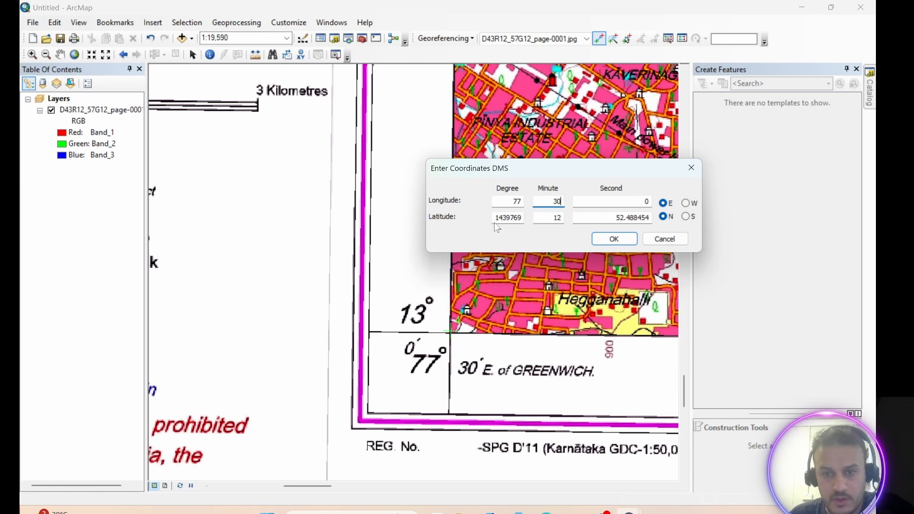
Enter the point's latitude as 13° 0′ 0″ N and confirm the coordinates.
{"action": "left_click_drag", "start_coordinate": [495, 218], "coordinate": [531, 222]}
{"action": "type", "text": "13"}
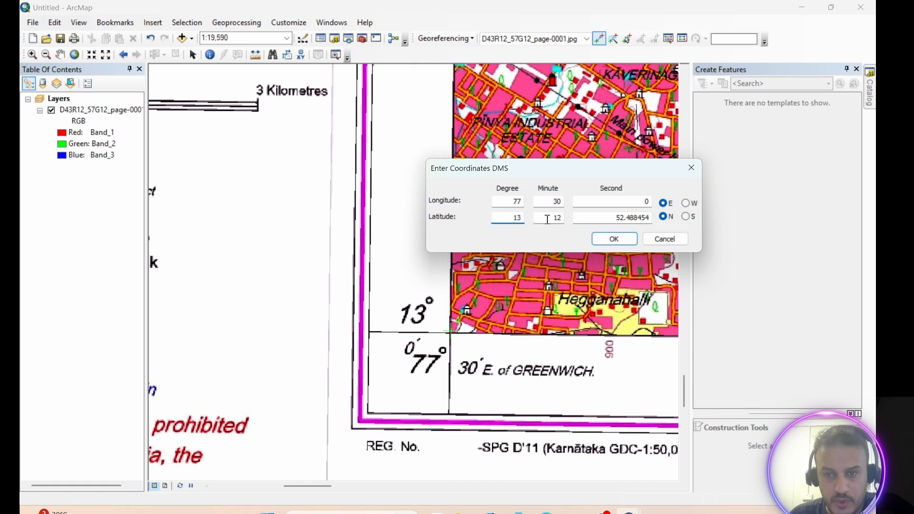
{"action": "left_click_drag", "start_coordinate": [547, 220], "coordinate": [673, 222]}
{"action": "type", "text": "00"}
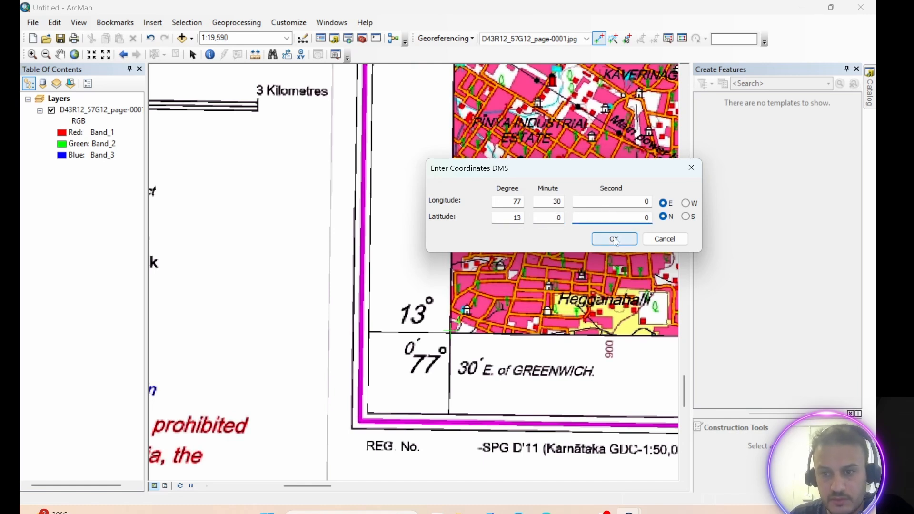
{"action": "left_click", "coordinate": [613, 239]}
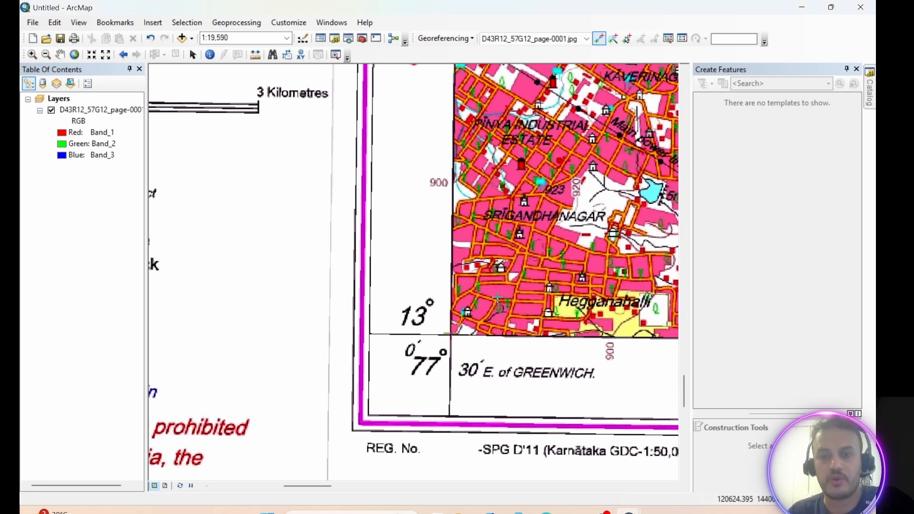
Rectify the georeferenced map, saving it as india.tif in TIFF format to the Desktop New folder.
{"action": "left_click", "coordinate": [74, 54]}
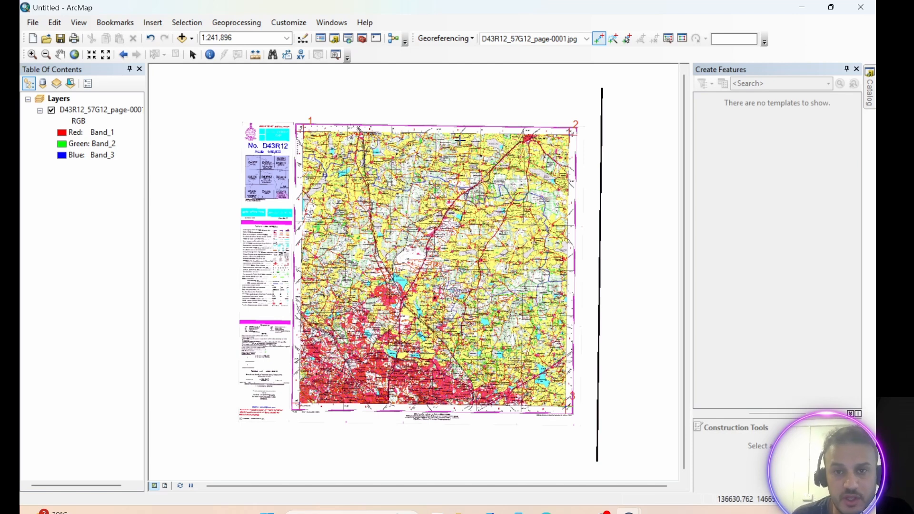
{"action": "left_click", "coordinate": [469, 39]}
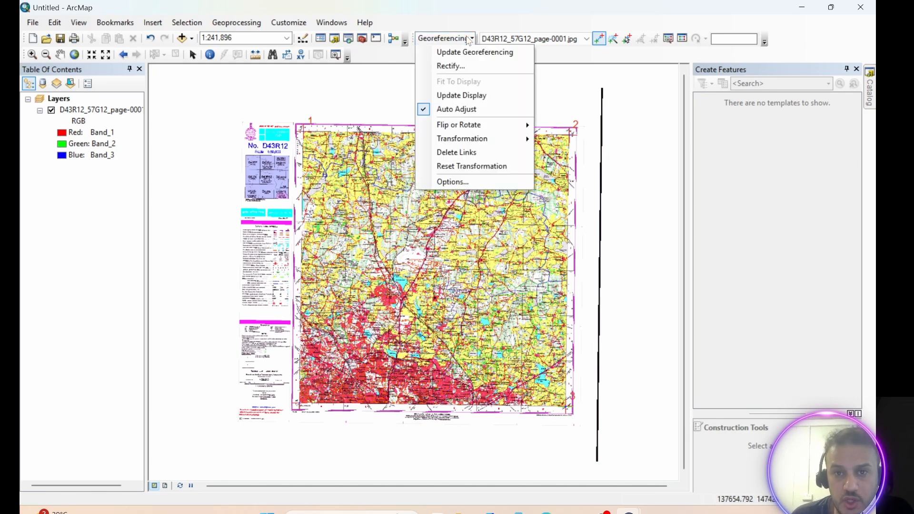
{"action": "left_click", "coordinate": [451, 66]}
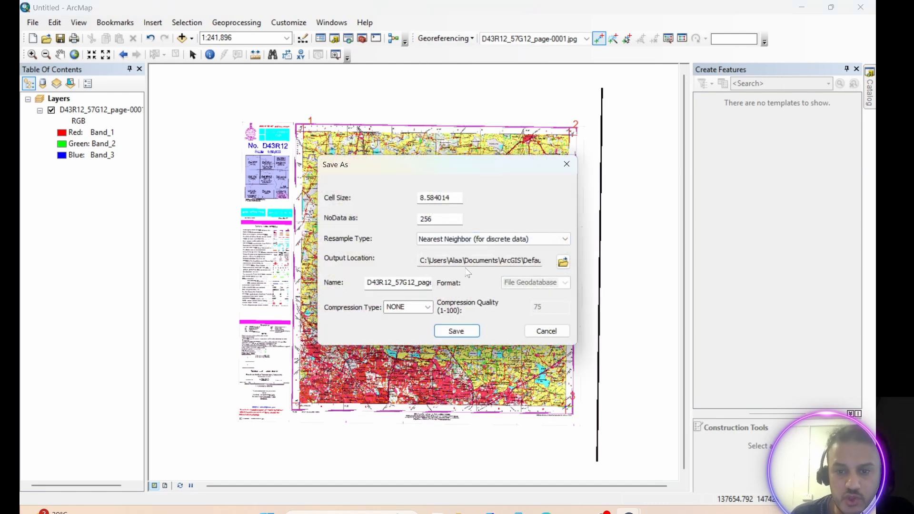
{"action": "left_click", "coordinate": [562, 262]}
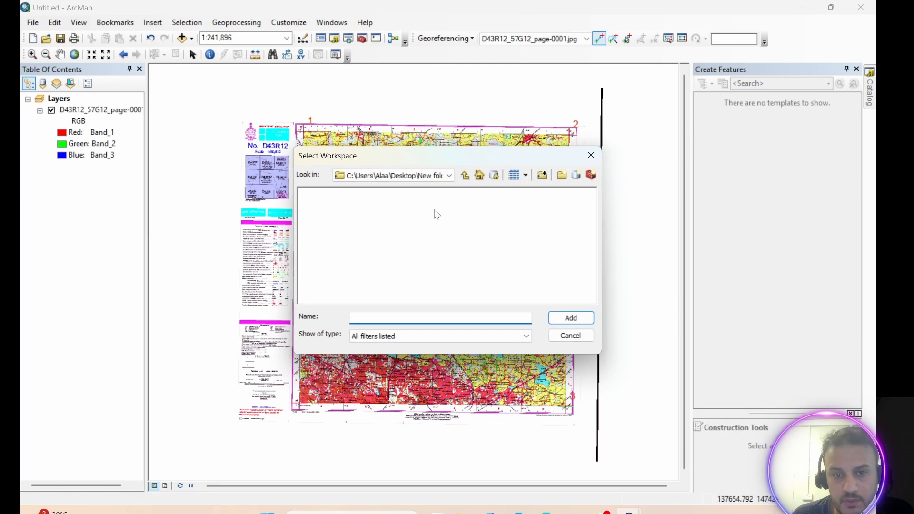
{"action": "left_click", "coordinate": [465, 175]}
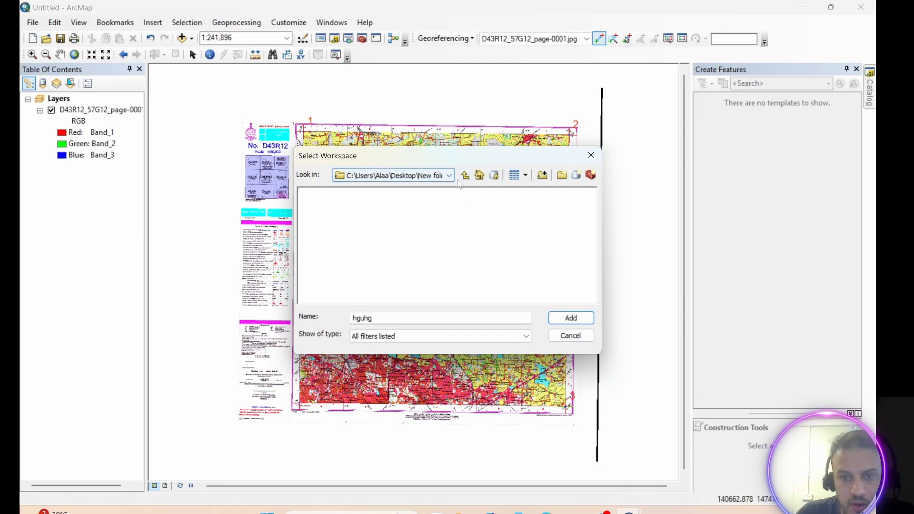
{"action": "left_click", "coordinate": [390, 193]}
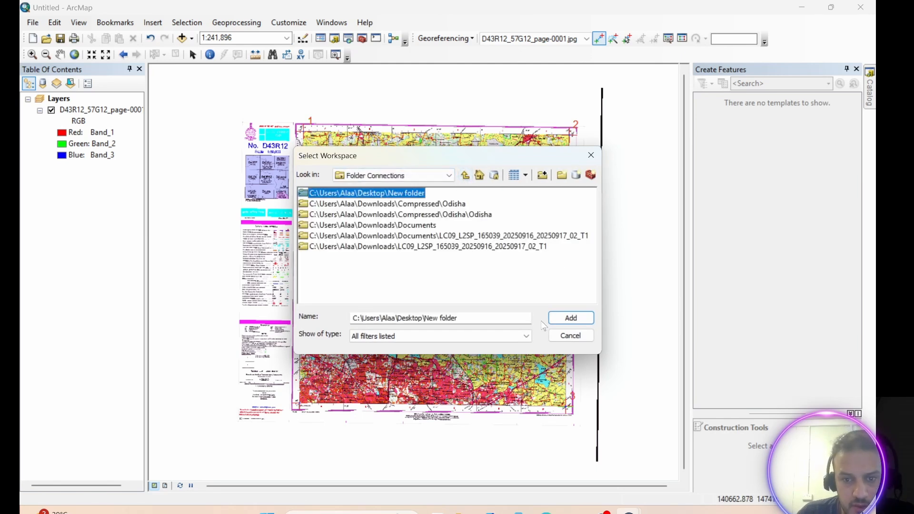
{"action": "left_click", "coordinate": [562, 319]}
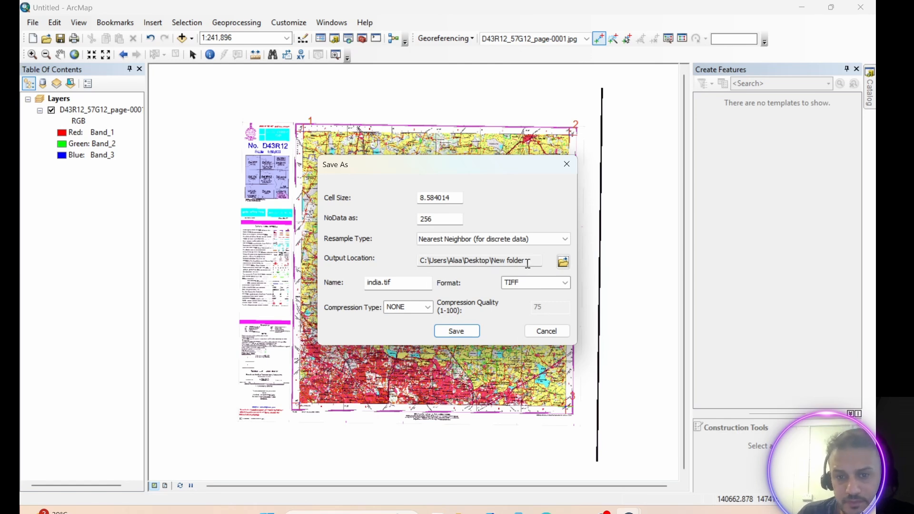
{"action": "left_click", "coordinate": [456, 332]}
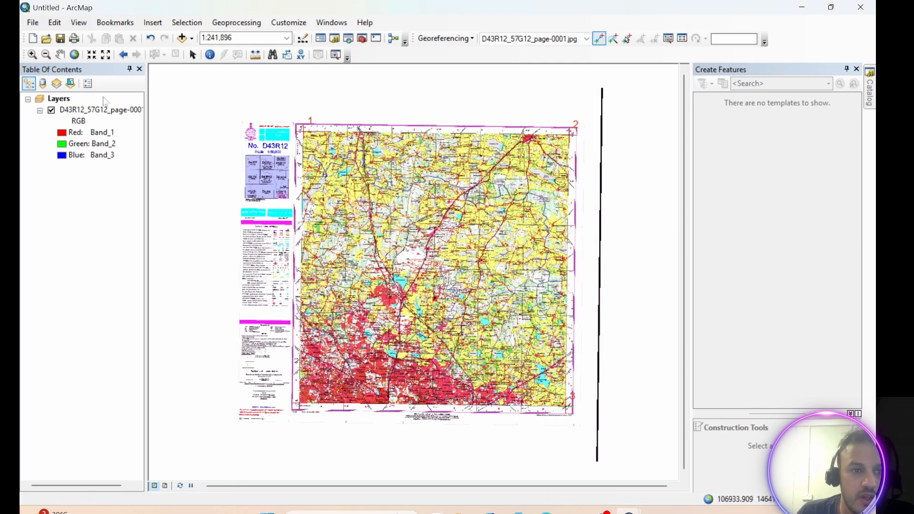
Add the rectified india.tif raster from the New folder to the map.
{"action": "left_click", "coordinate": [188, 41]}
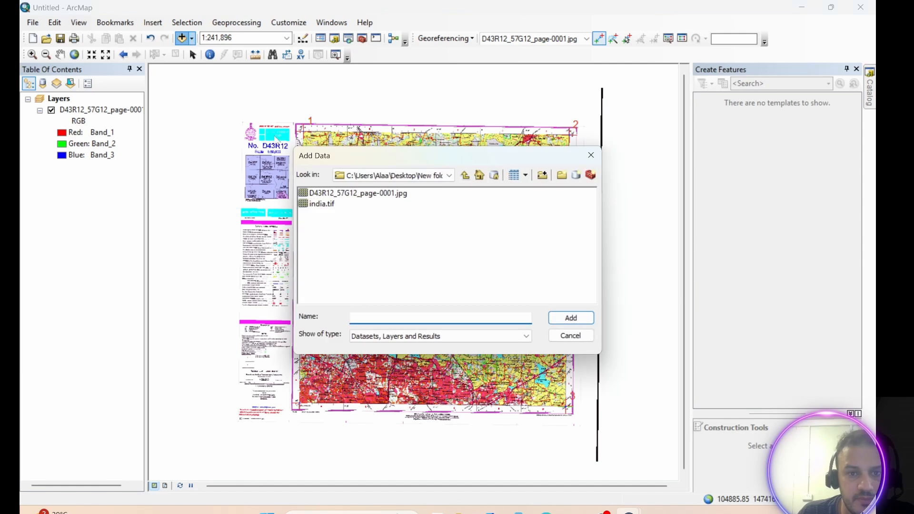
{"action": "left_click", "coordinate": [327, 204]}
{"action": "left_click", "coordinate": [570, 318]}
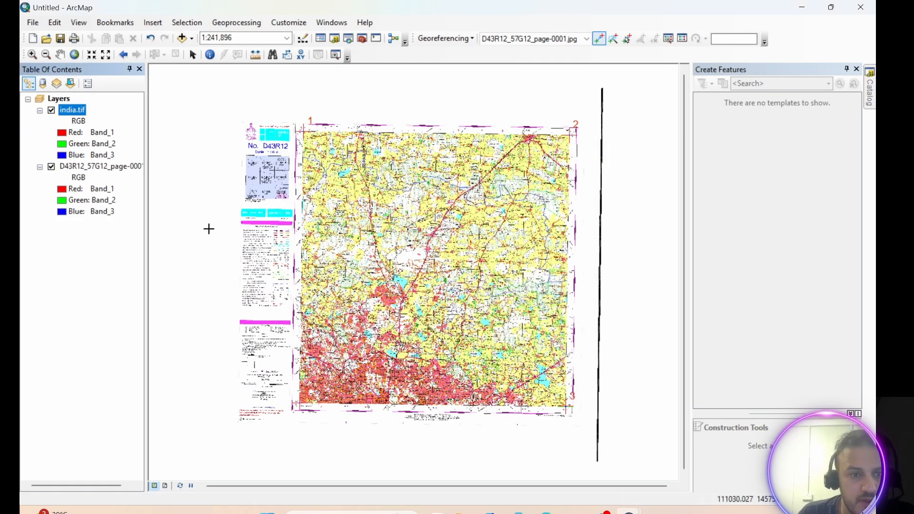
Inspect the source properties of the india.tif layer, including its raster format.
{"action": "right_click", "coordinate": [72, 106]}
{"action": "left_click", "coordinate": [131, 288]}
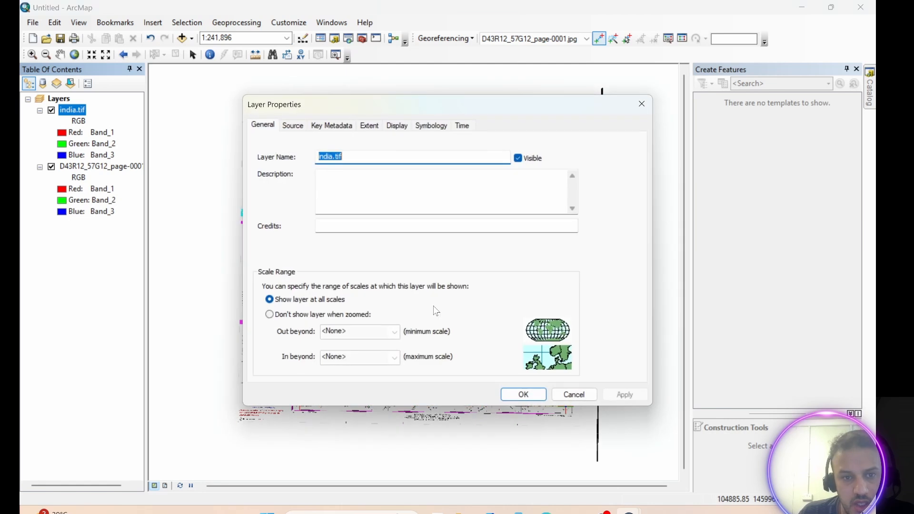
{"action": "left_click", "coordinate": [299, 128]}
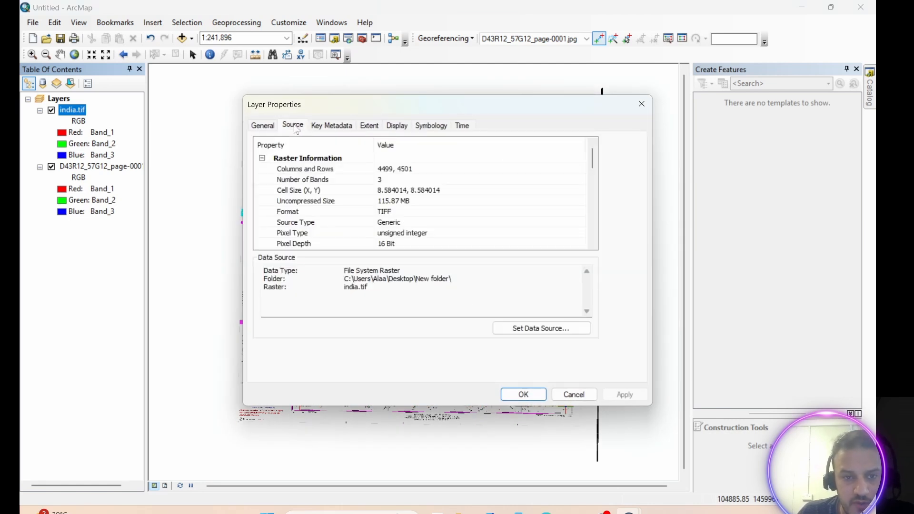
{"action": "scroll", "coordinate": [397, 233], "scroll_direction": "down", "scroll_amount": 1}
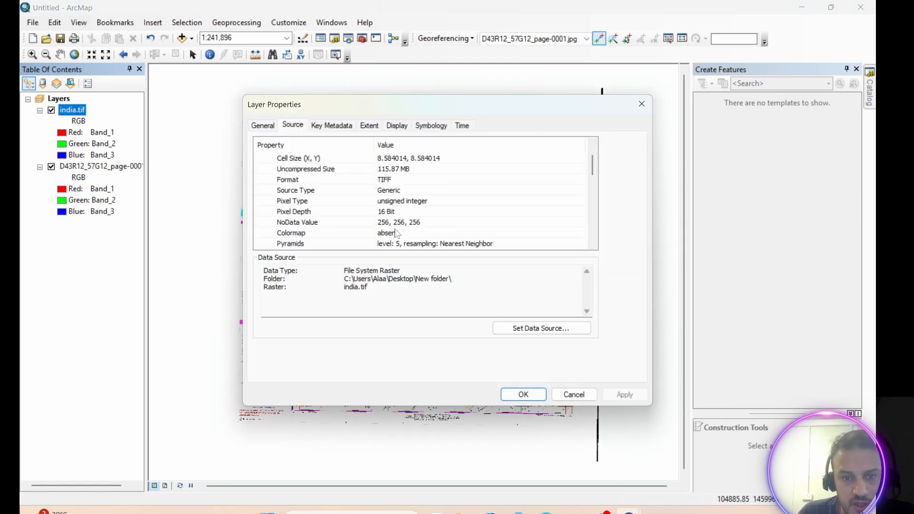
{"action": "left_click", "coordinate": [392, 180]}
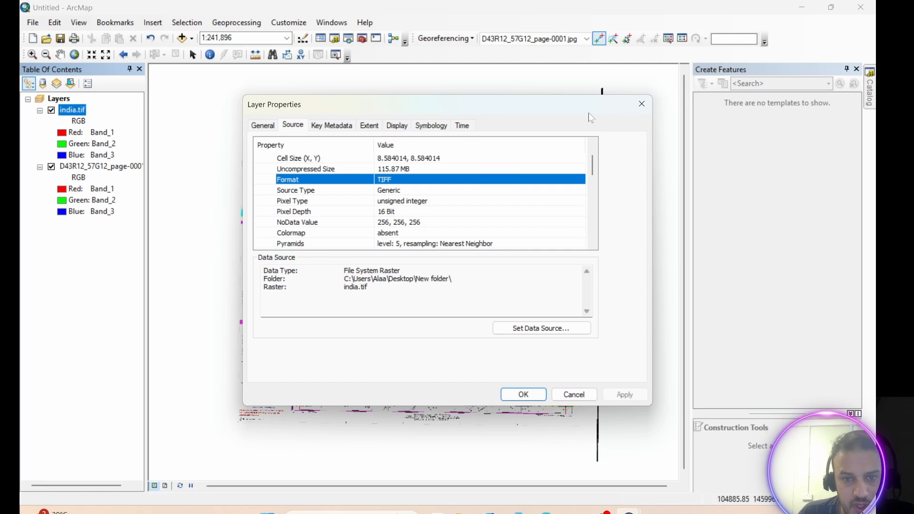
{"action": "left_click", "coordinate": [648, 101]}
Remove the original D43R12 JPG layer from the map.
{"action": "right_click", "coordinate": [106, 168]}
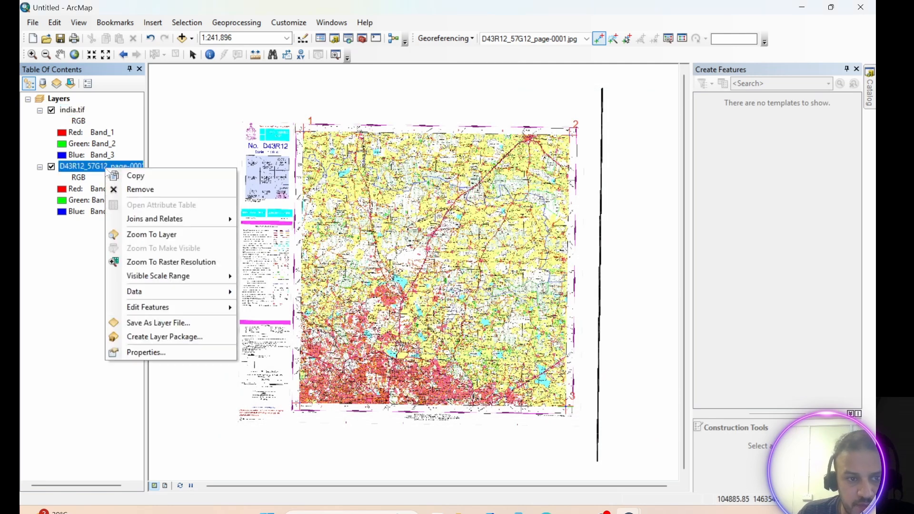
{"action": "left_click", "coordinate": [139, 189]}
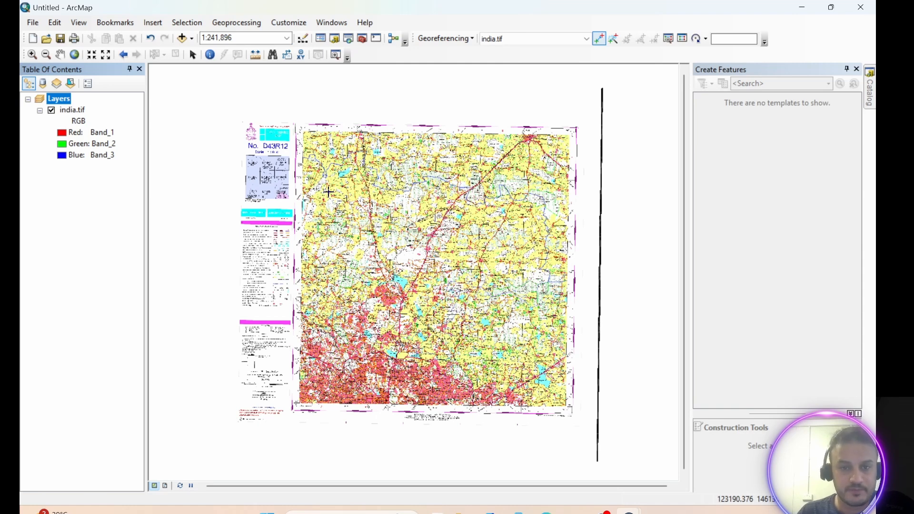
Add the Imagery with Labels basemap to the map.
{"action": "scroll", "coordinate": [339, 186], "scroll_direction": "up", "scroll_amount": 3}
{"action": "scroll", "coordinate": [339, 186], "scroll_direction": "up", "scroll_amount": 3}
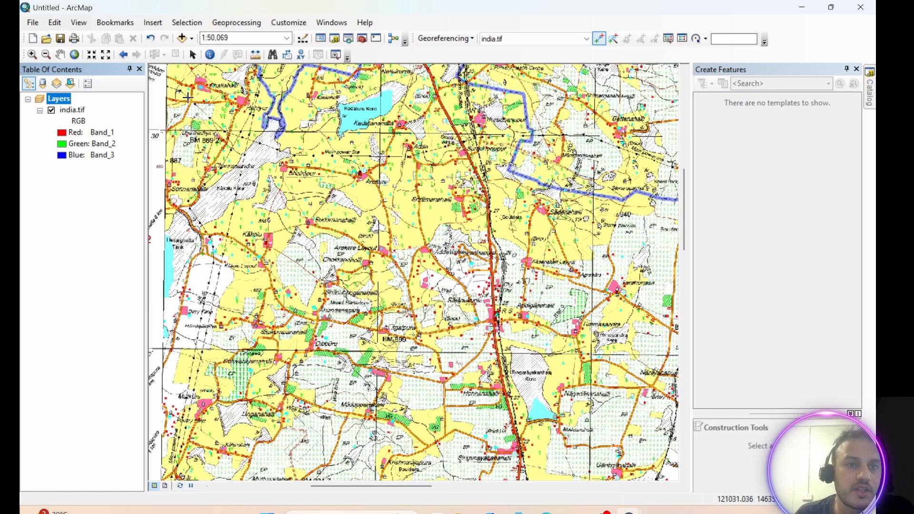
{"action": "left_click", "coordinate": [193, 40]}
{"action": "left_click", "coordinate": [210, 67]}
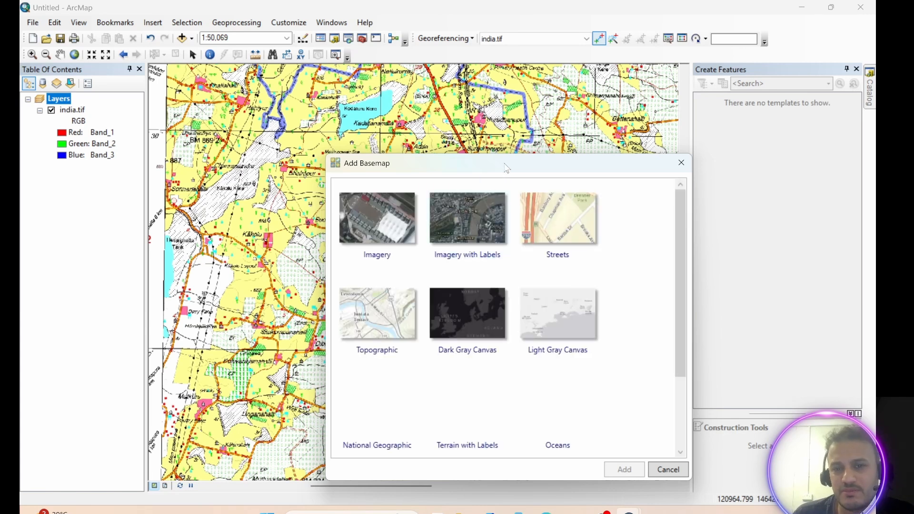
{"action": "left_click_drag", "start_coordinate": [506, 168], "coordinate": [470, 123]}
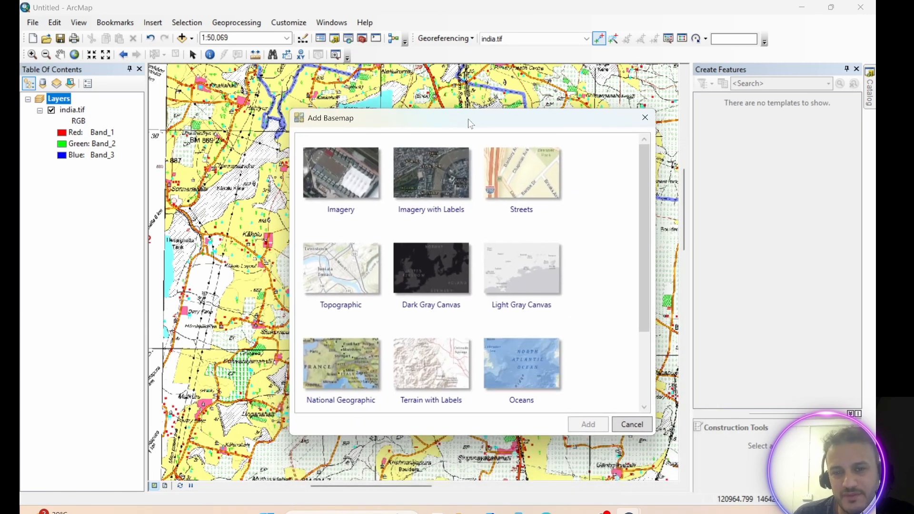
{"action": "left_click", "coordinate": [347, 168]}
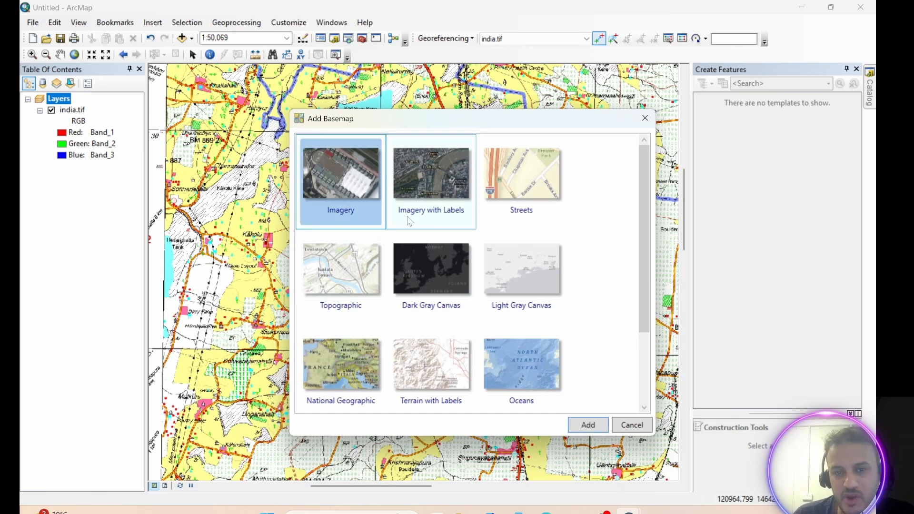
{"action": "left_click", "coordinate": [432, 183]}
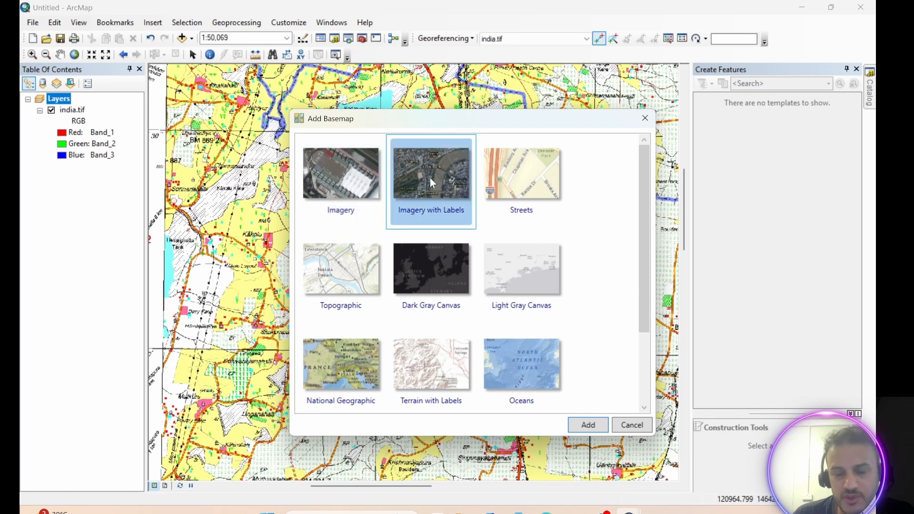
{"action": "left_click", "coordinate": [589, 425]}
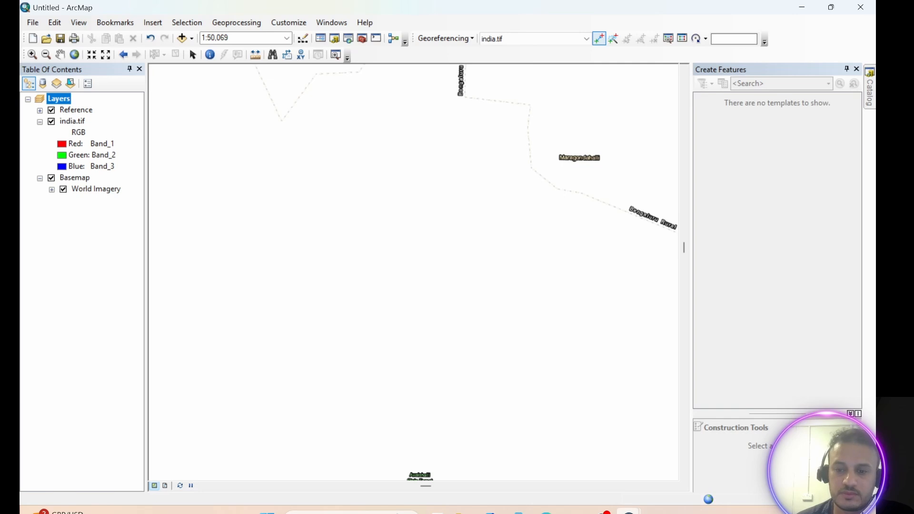
Close the extra ArcMap window and hide the india.tif layer to reveal the basemap.
{"action": "mouse_move", "coordinate": [628, 512]}
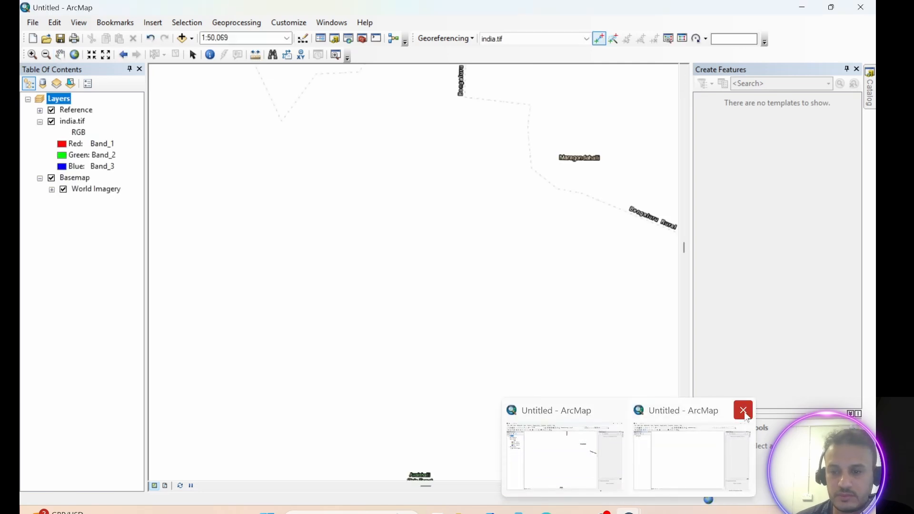
{"action": "left_click", "coordinate": [745, 410]}
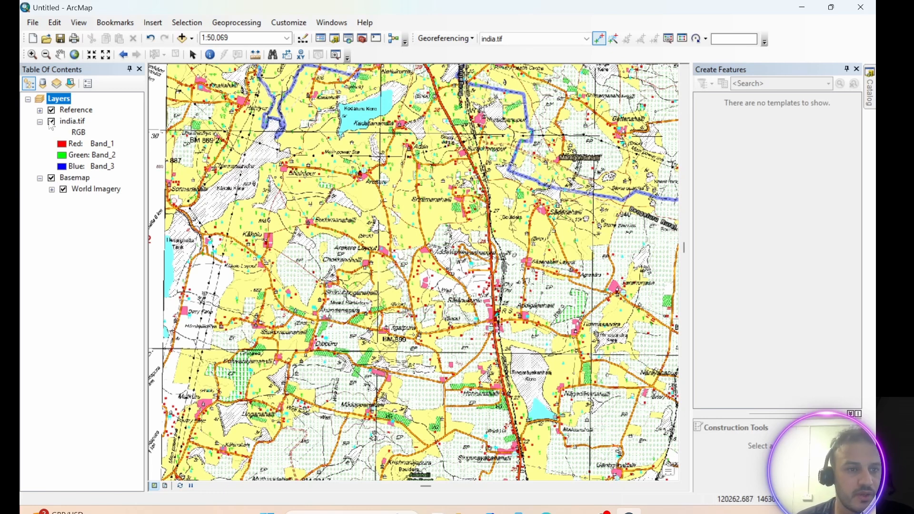
{"action": "left_click", "coordinate": [52, 121]}
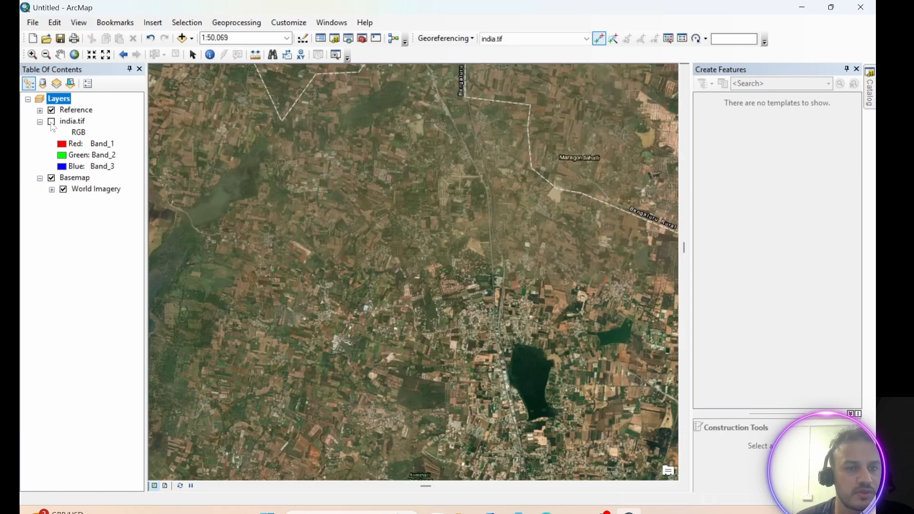
Examine the imagery basemap at different extents in both data and layout views.
{"action": "scroll", "coordinate": [362, 277], "scroll_direction": "up", "scroll_amount": 2}
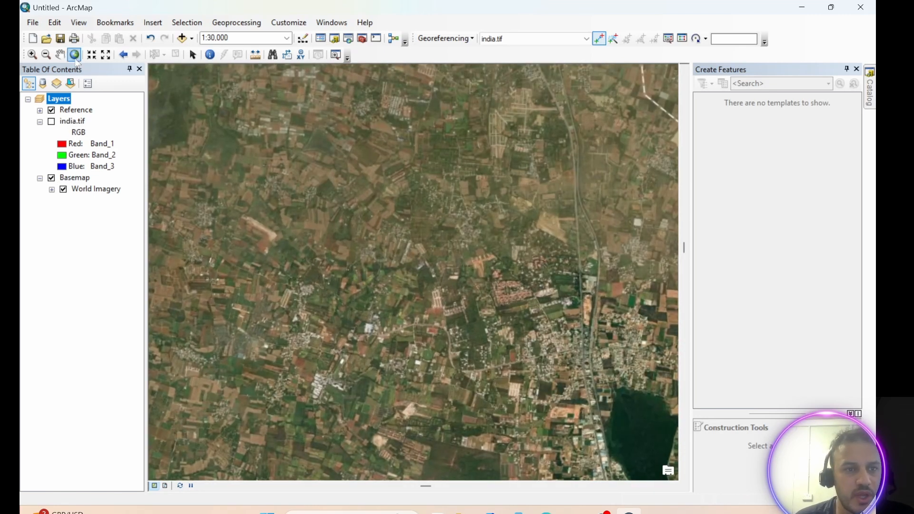
{"action": "left_click", "coordinate": [75, 57]}
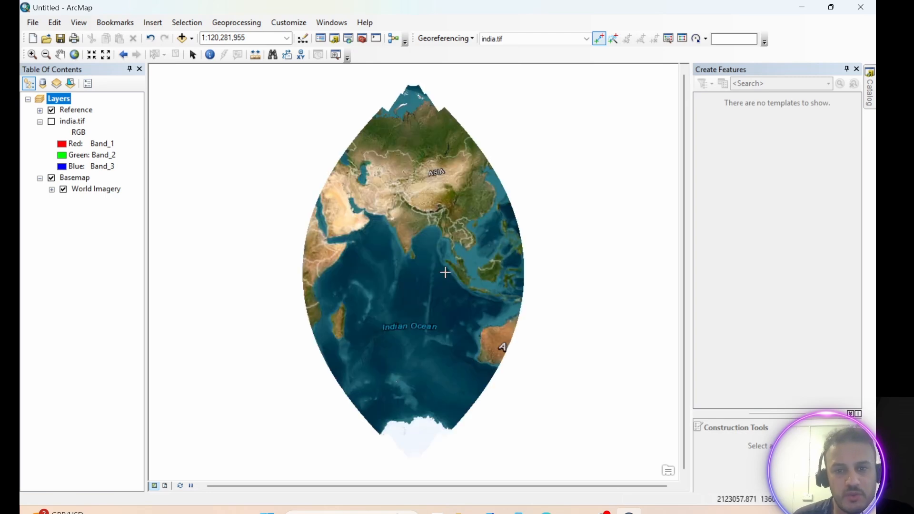
{"action": "left_click", "coordinate": [32, 54]}
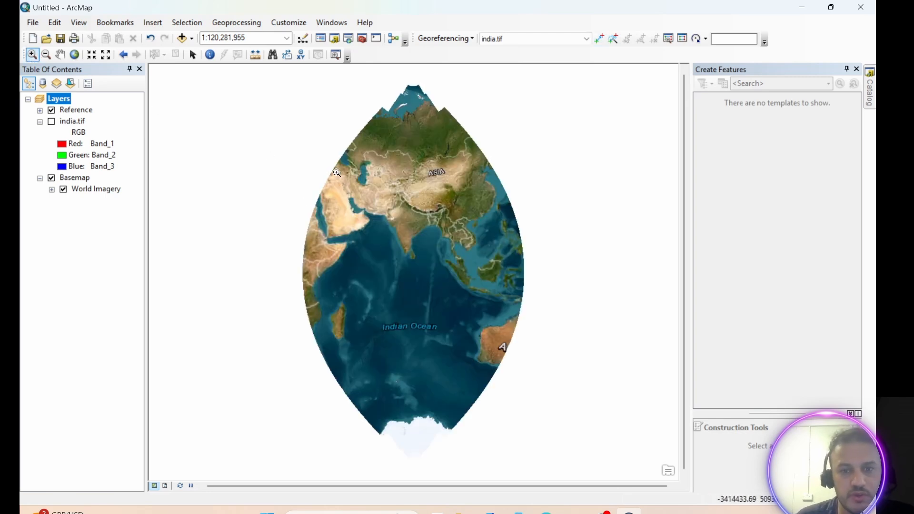
{"action": "left_click_drag", "start_coordinate": [408, 159], "coordinate": [480, 215]}
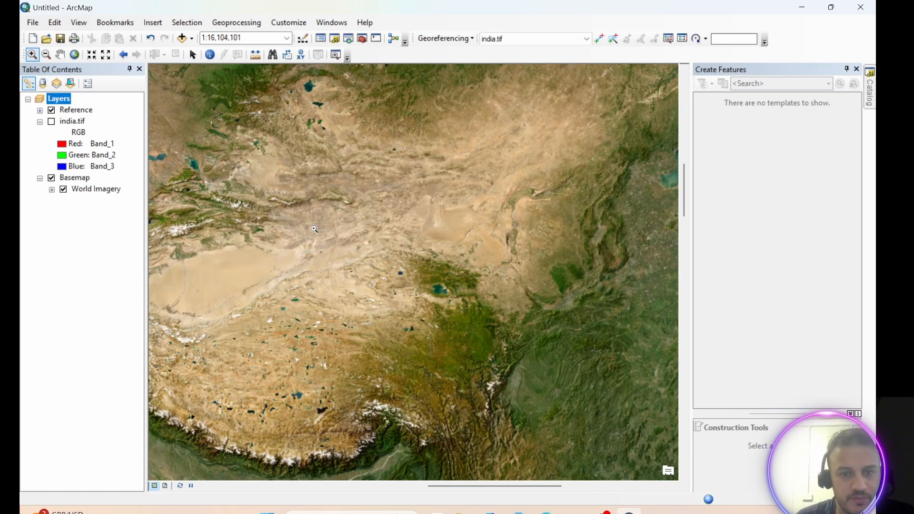
{"action": "left_click", "coordinate": [165, 486]}
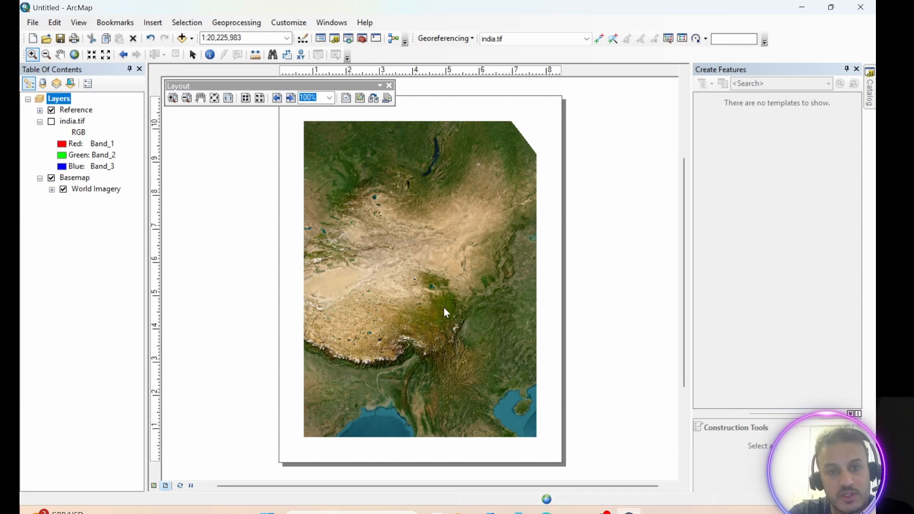
{"action": "left_click", "coordinate": [443, 307]}
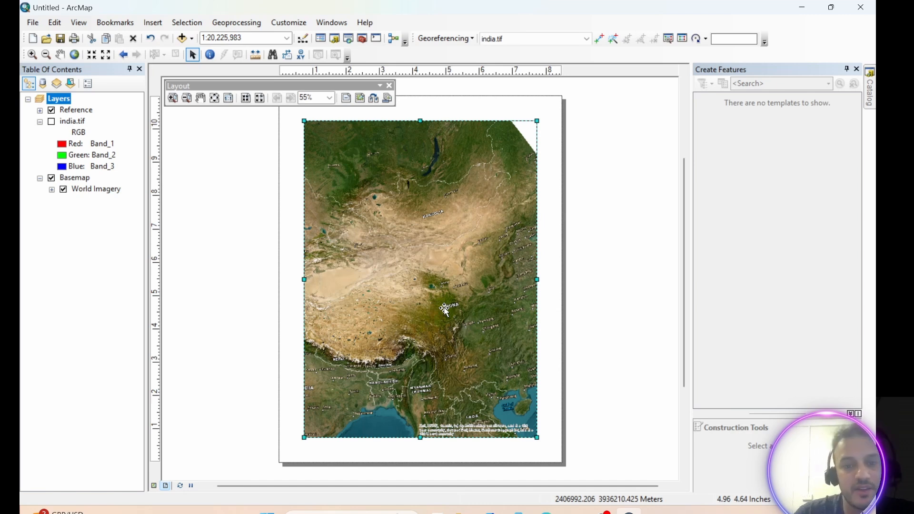
{"action": "left_click", "coordinate": [154, 486]}
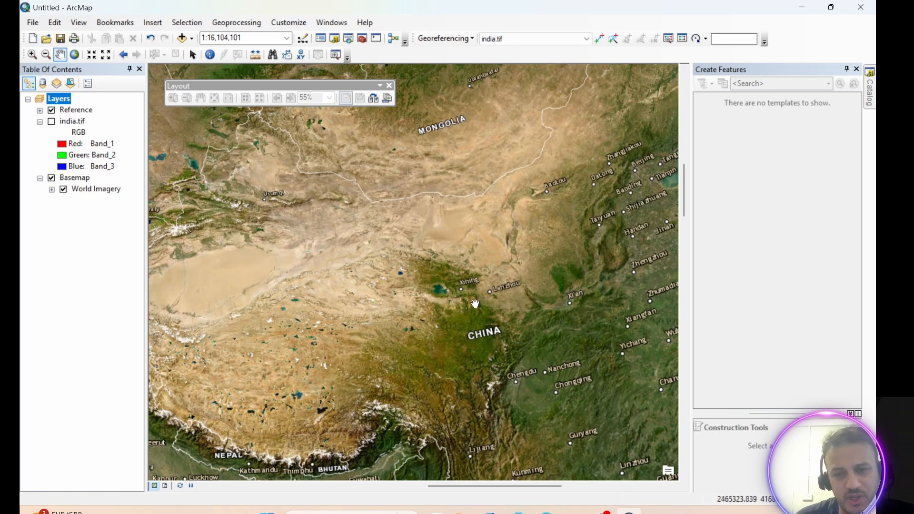
{"action": "left_click_drag", "start_coordinate": [495, 293], "coordinate": [381, 298]}
{"action": "left_click_drag", "start_coordinate": [520, 267], "coordinate": [350, 176]}
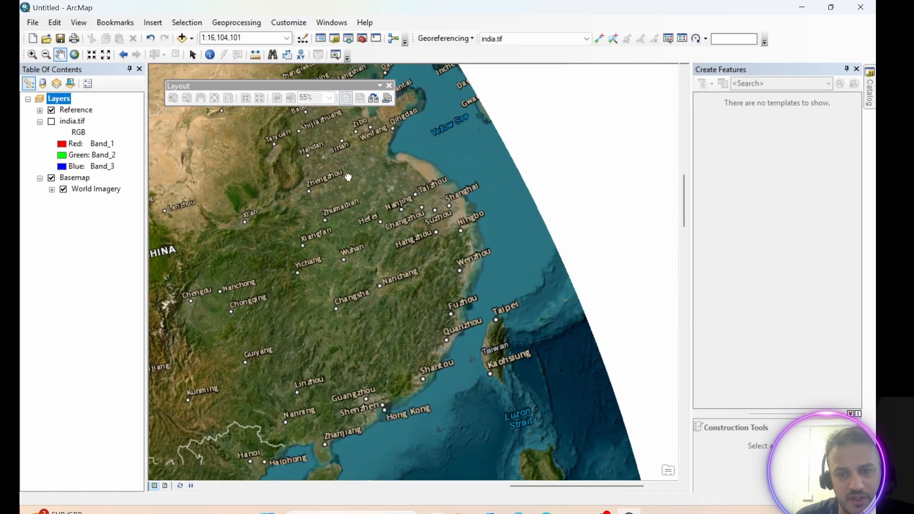
{"action": "left_click_drag", "start_coordinate": [243, 272], "coordinate": [411, 264]}
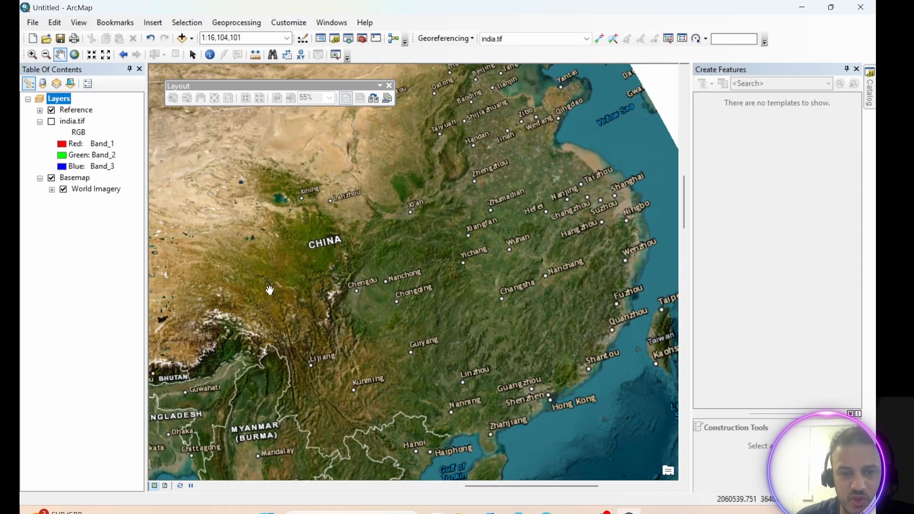